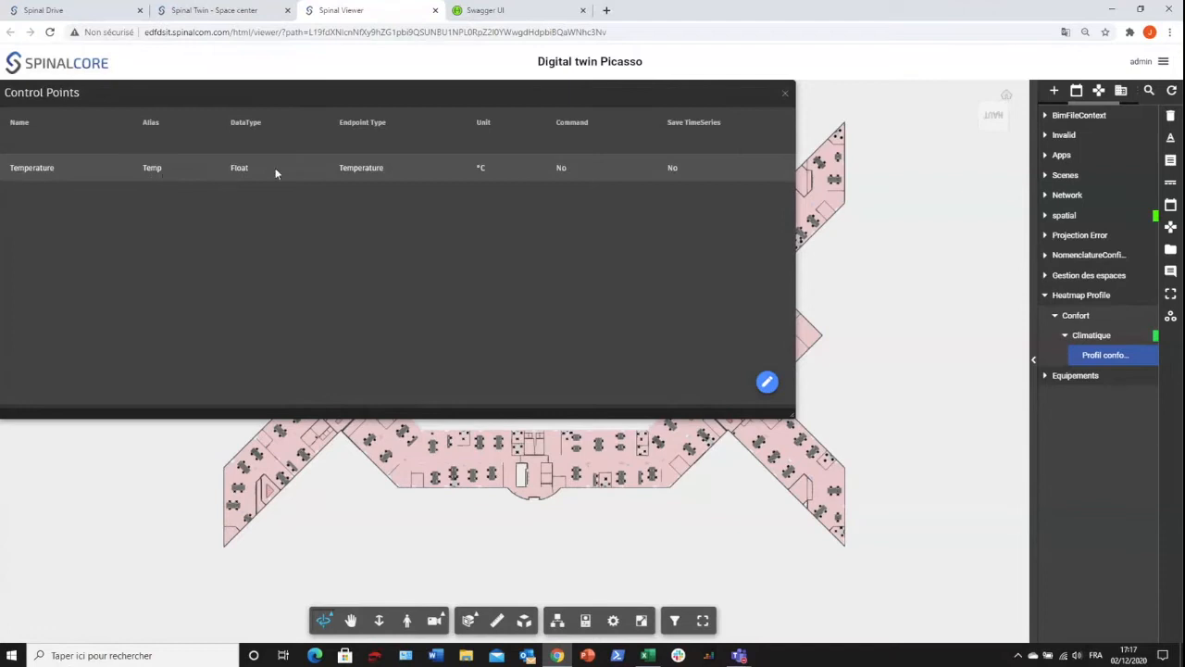
Add a control point named Présence to the comfort profile, with alias pres, data type Boolean and endpoint type Occupation
click(767, 383)
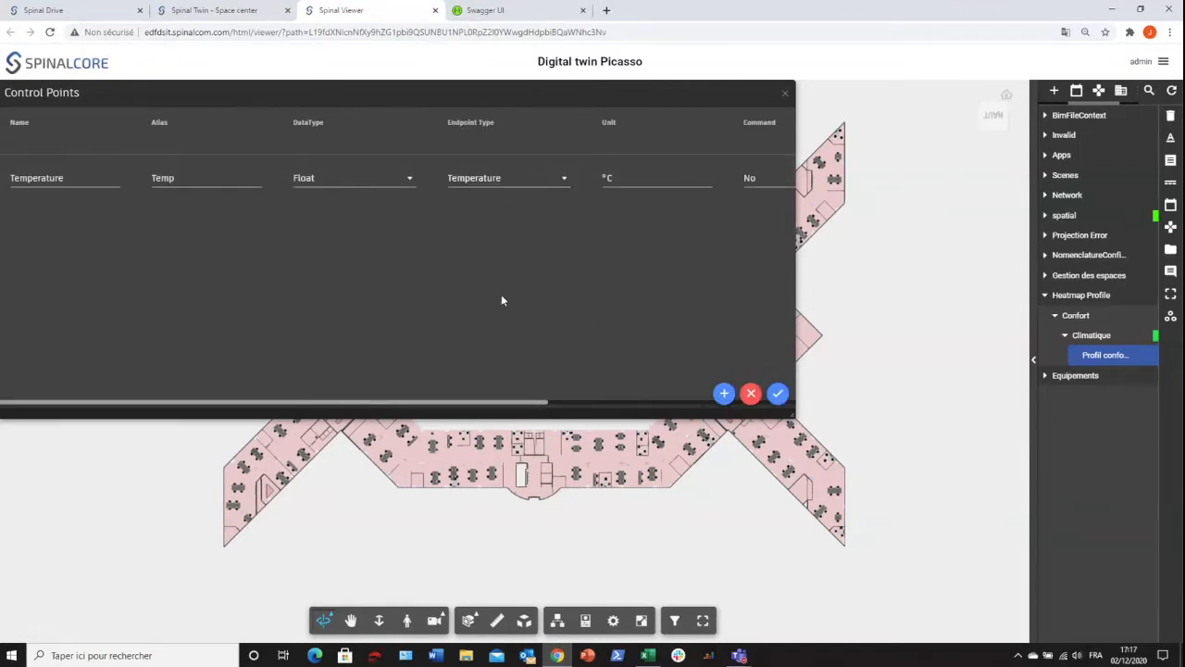
click(725, 394)
click(57, 227)
text(Présence)
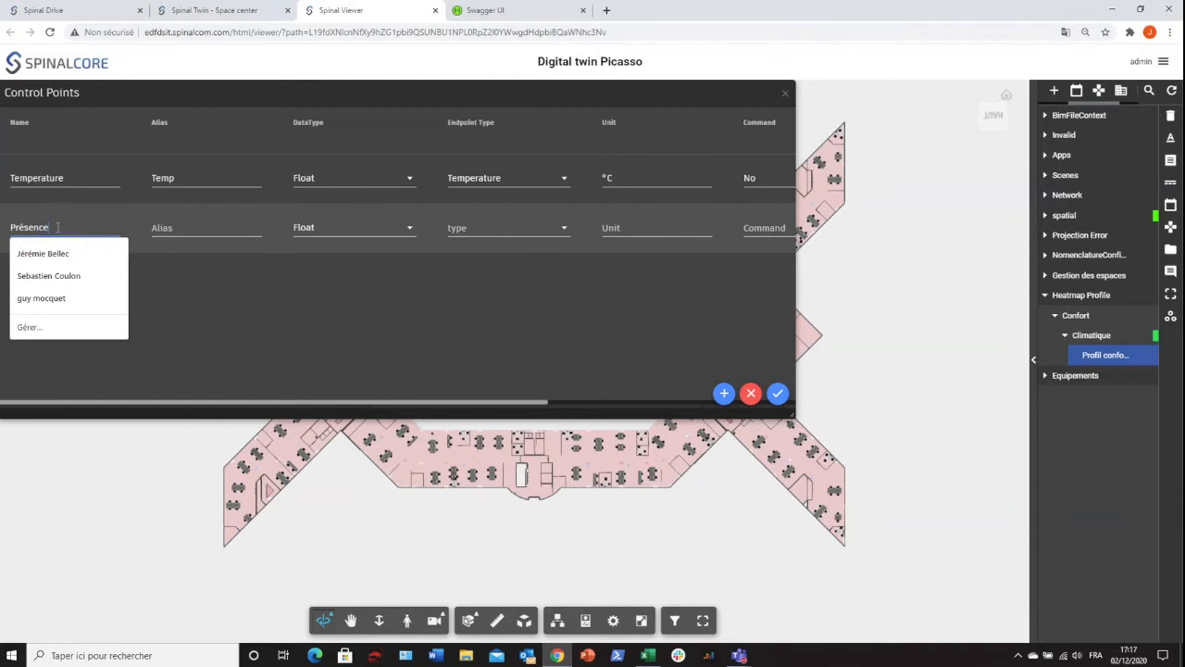
click(183, 230)
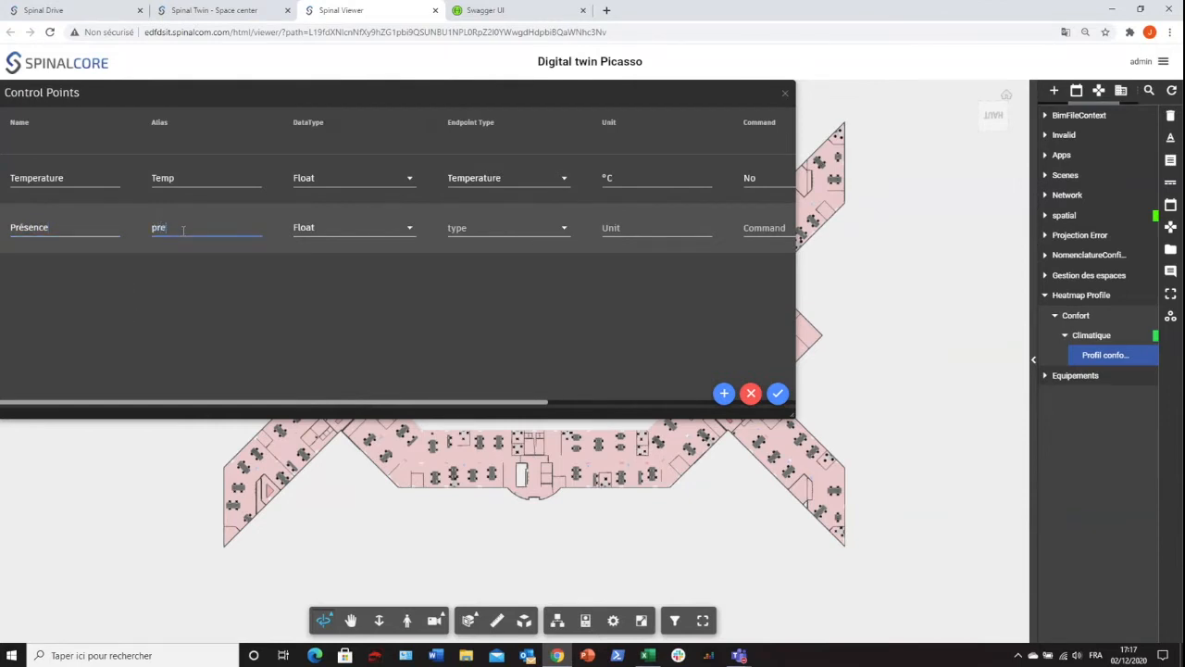
click(339, 233)
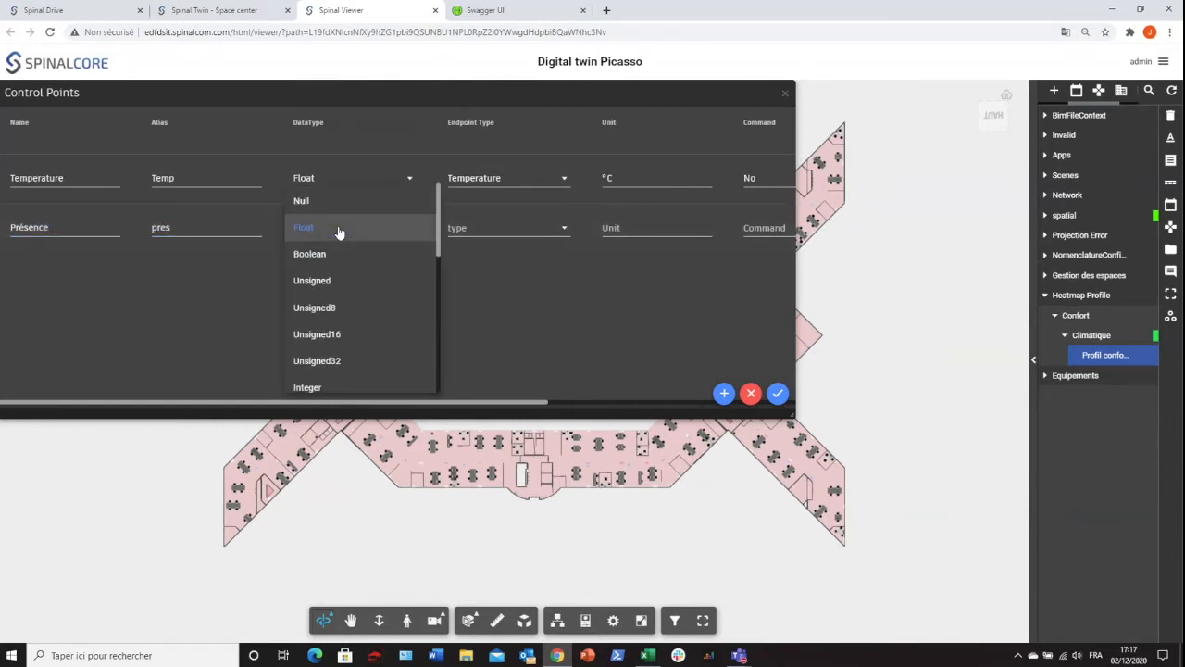
click(347, 260)
click(498, 237)
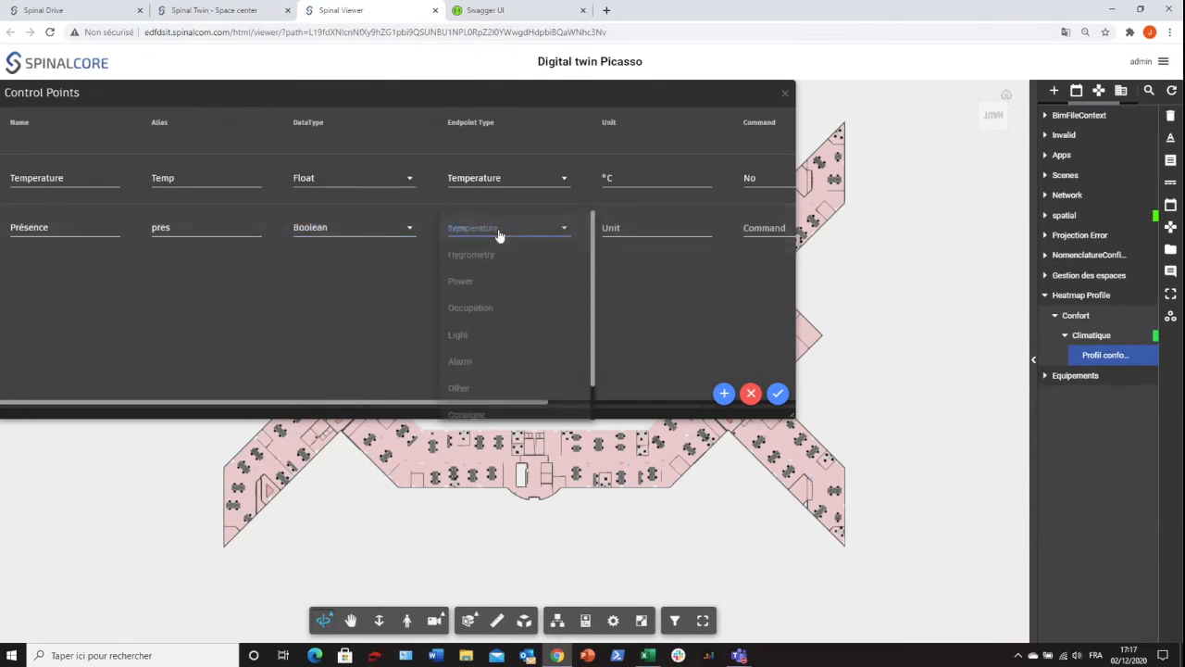
click(510, 313)
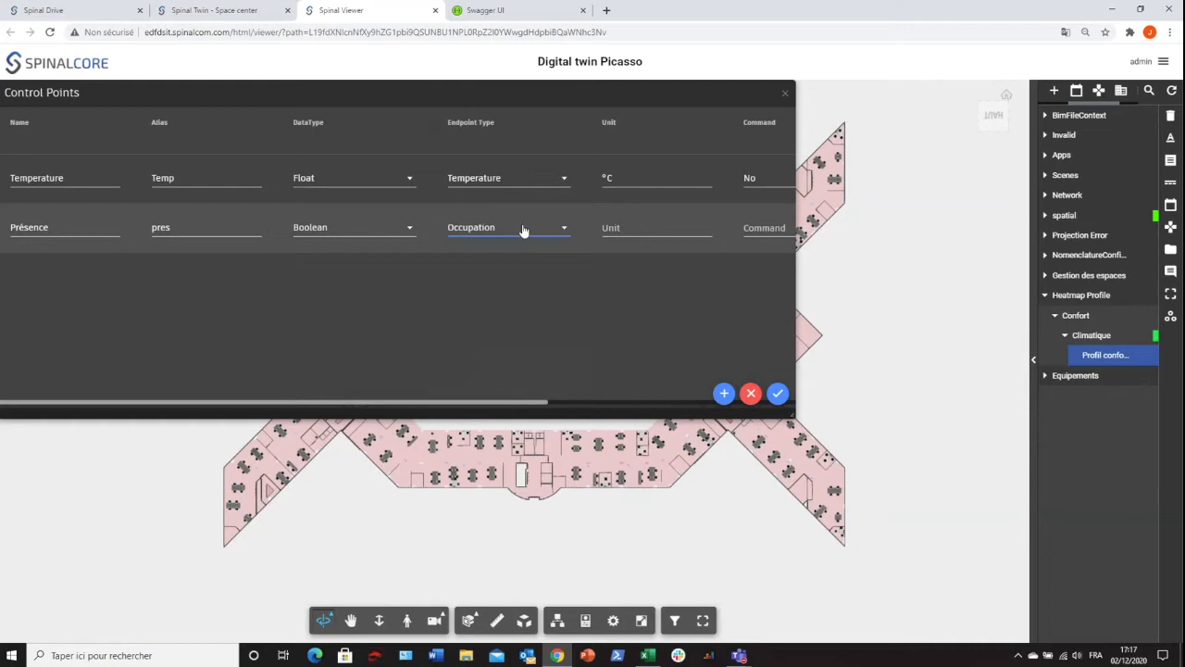
Set Command and Save TimeSeries to No for Présence, and accept the default colours for its False and True values
click(654, 227)
drag(539, 402, 680, 402)
click(622, 238)
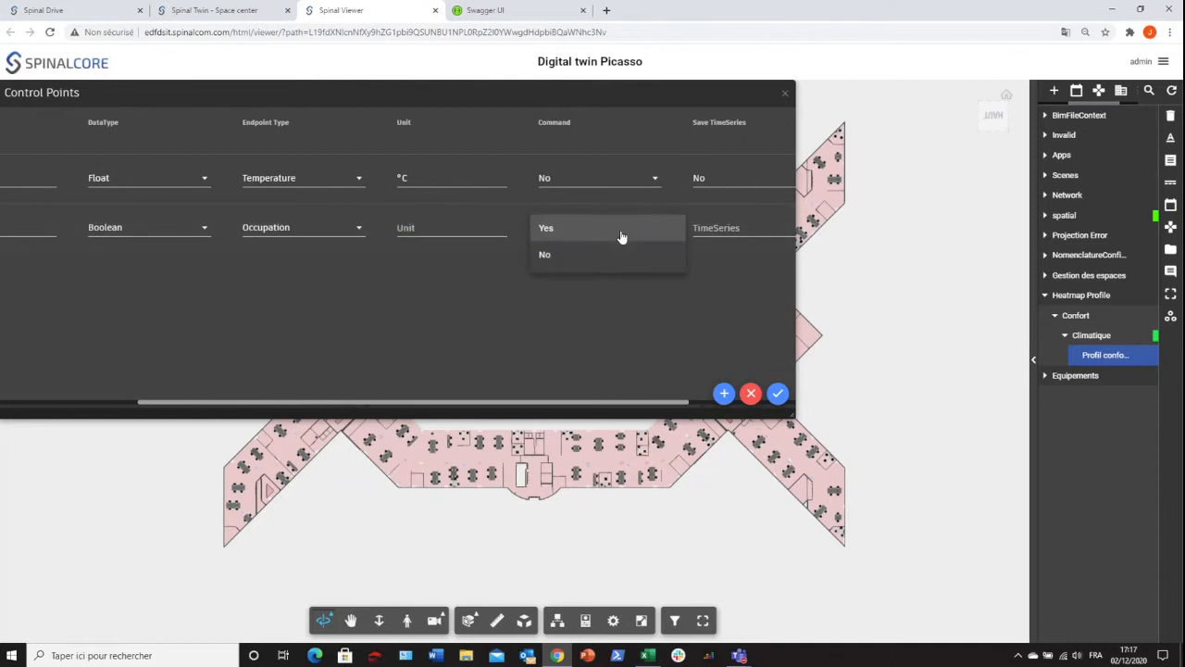
click(611, 263)
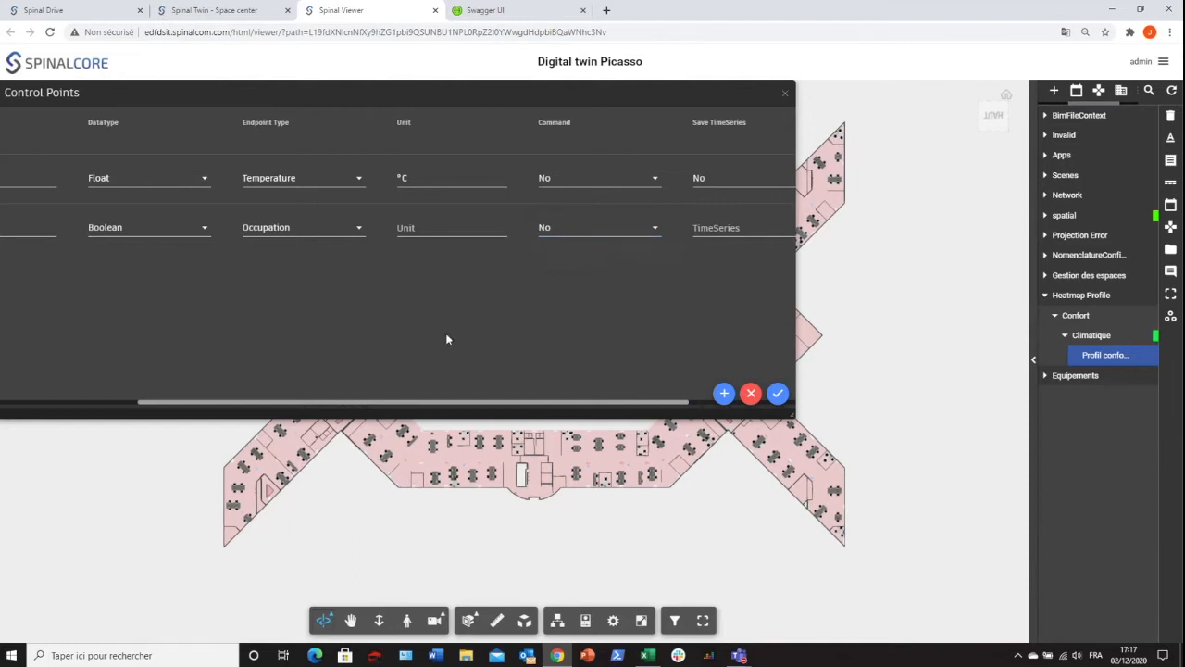
drag(413, 408, 531, 408)
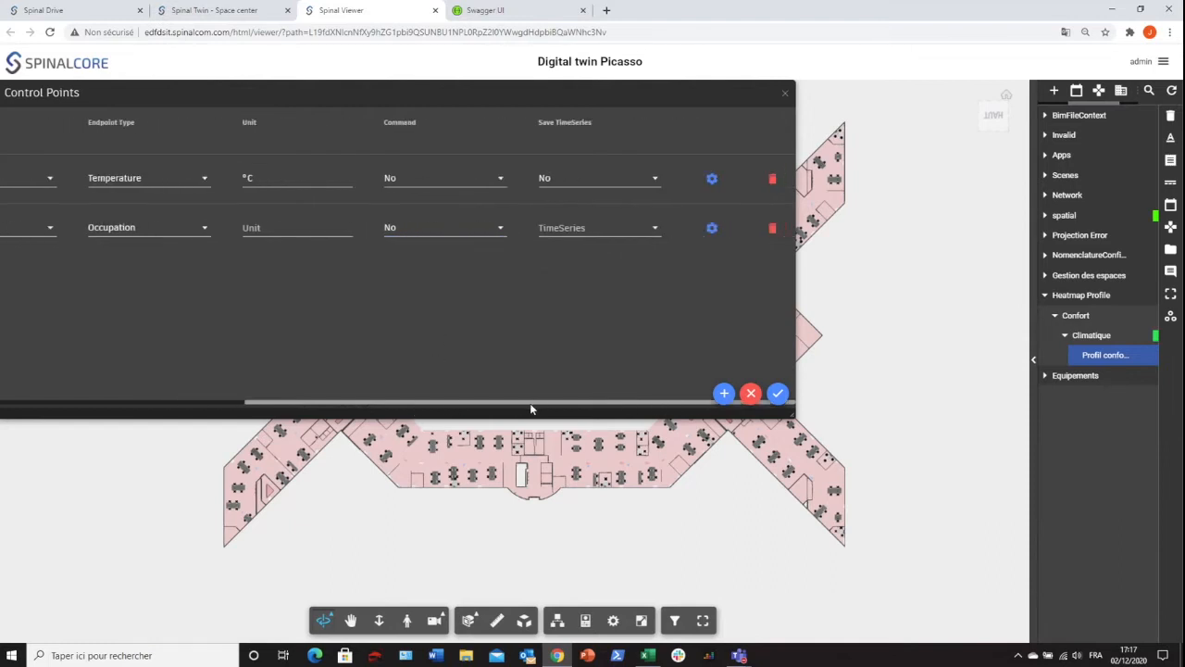
click(618, 232)
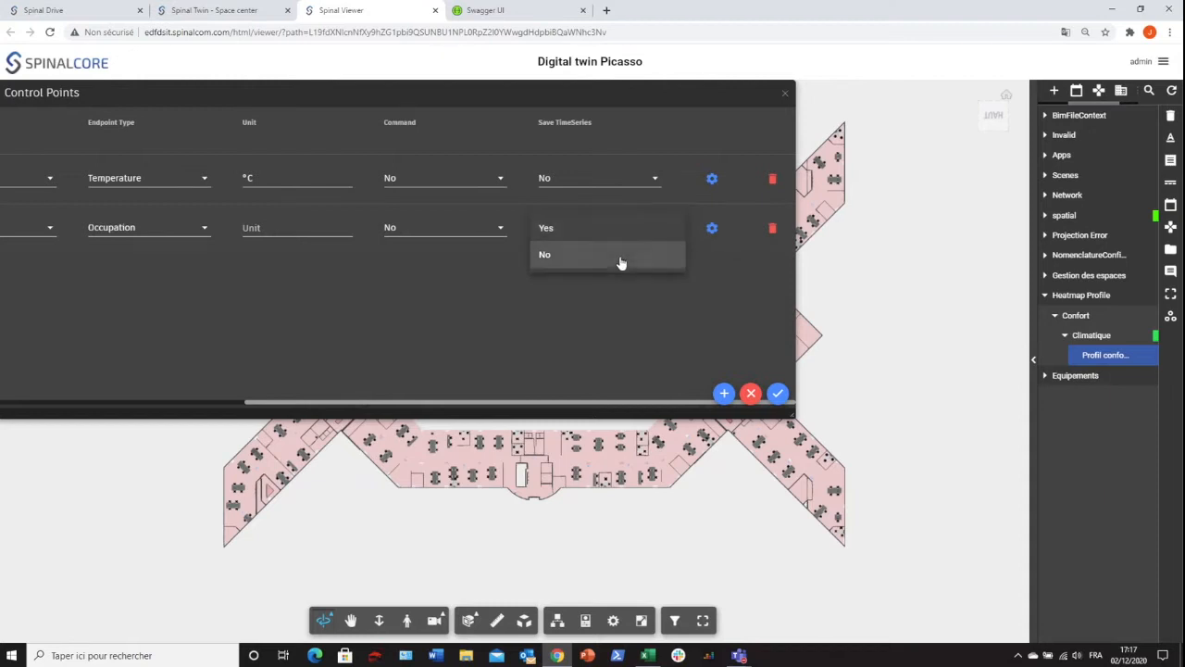
click(621, 264)
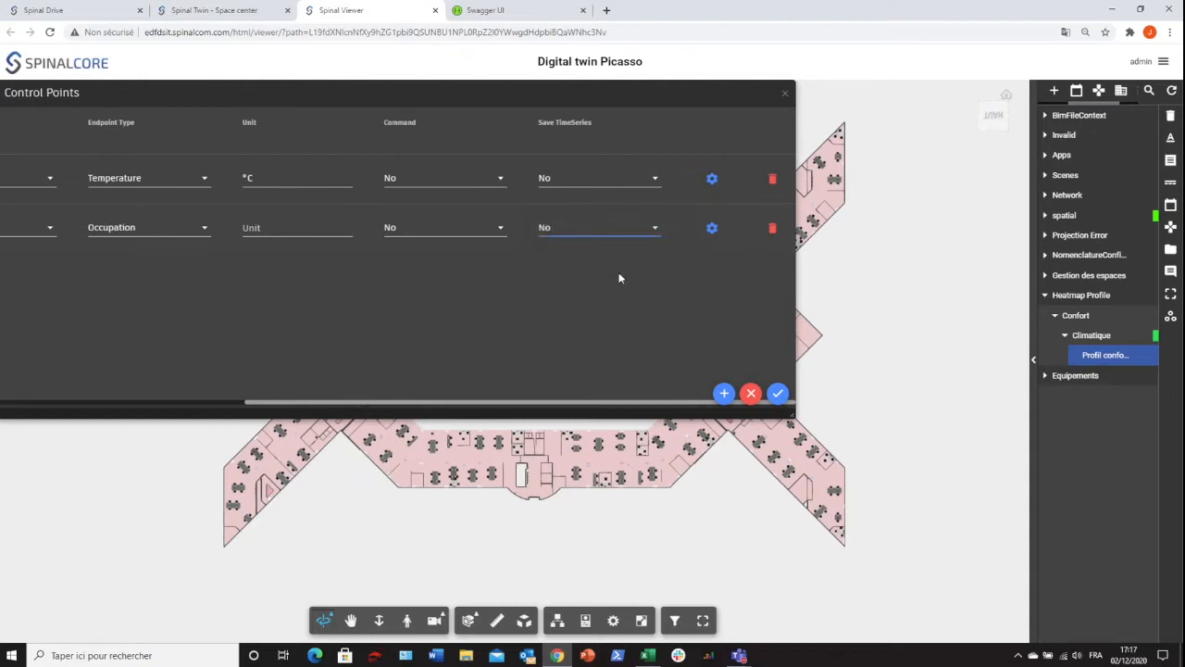
click(711, 229)
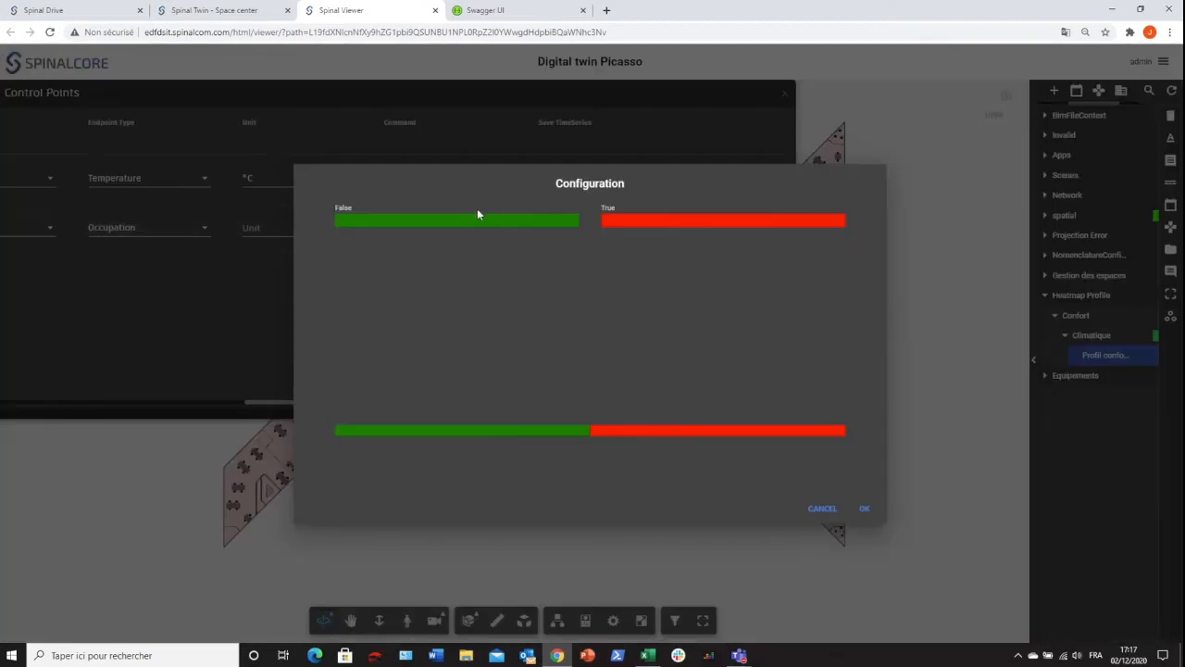
click(864, 512)
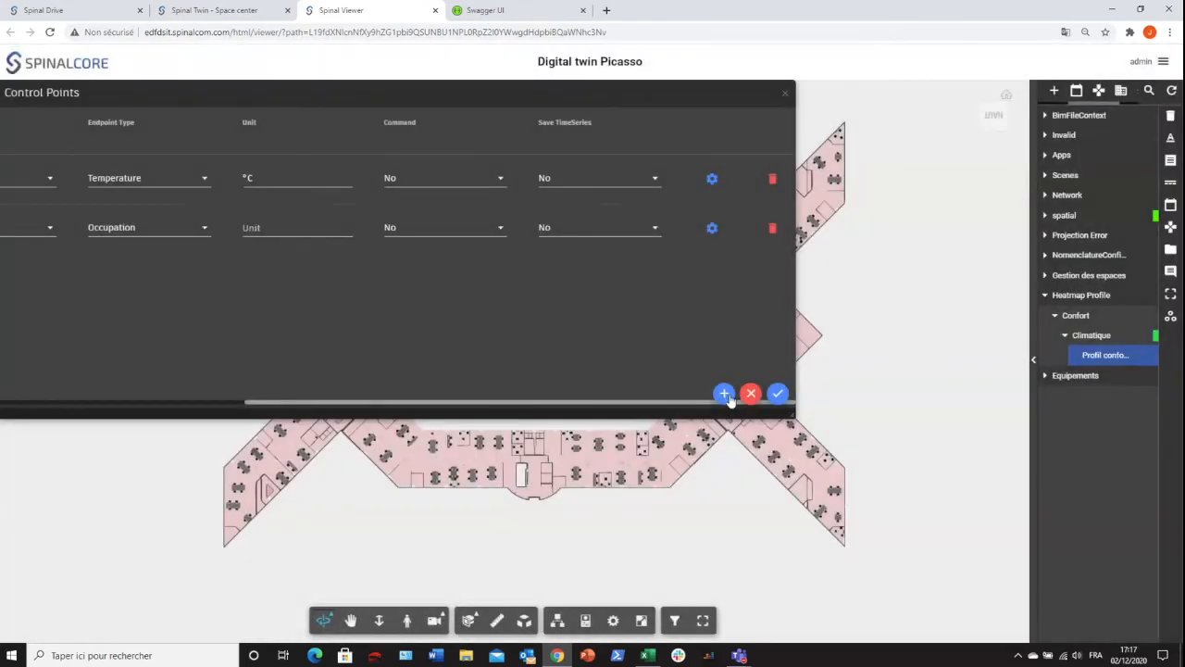
Add another control point named Qualité air with alias CO2 and data type Float
click(724, 393)
drag(533, 408, 165, 385)
click(22, 277)
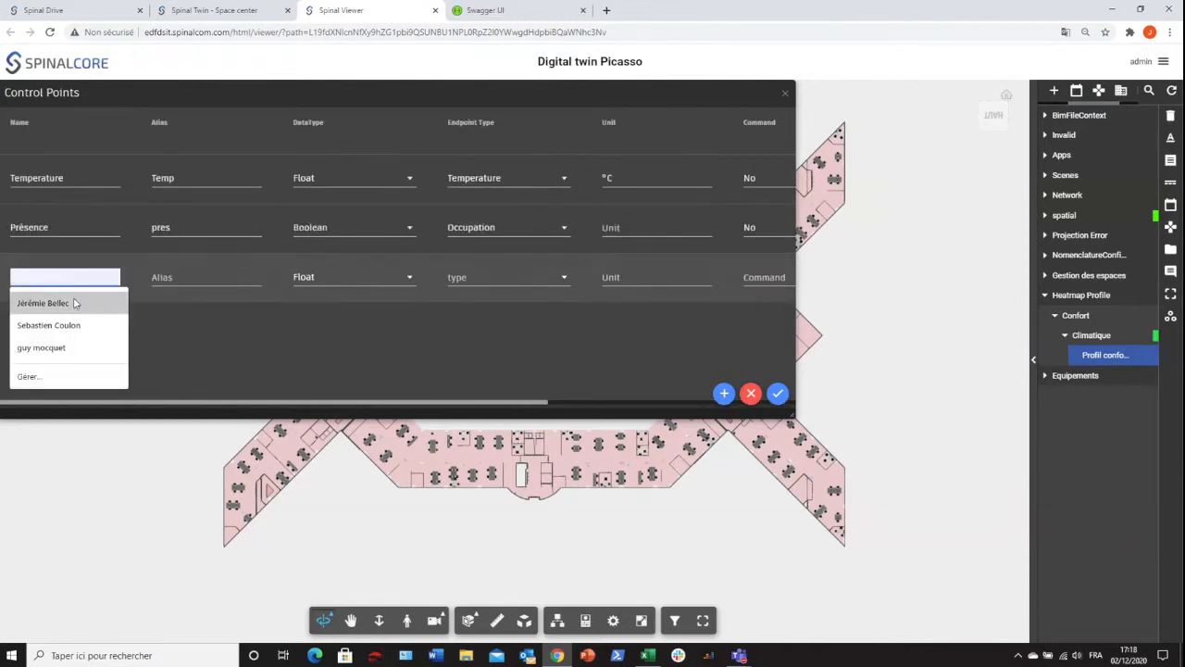
double_click(47, 276)
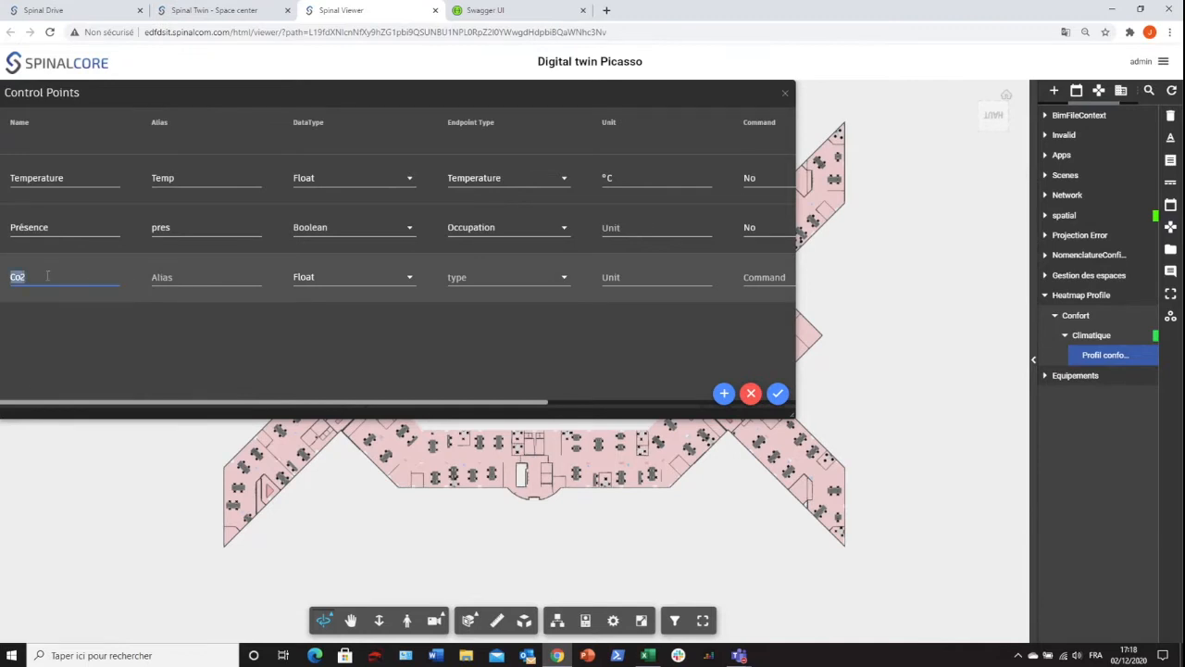
text(Qualité air)
click(211, 278)
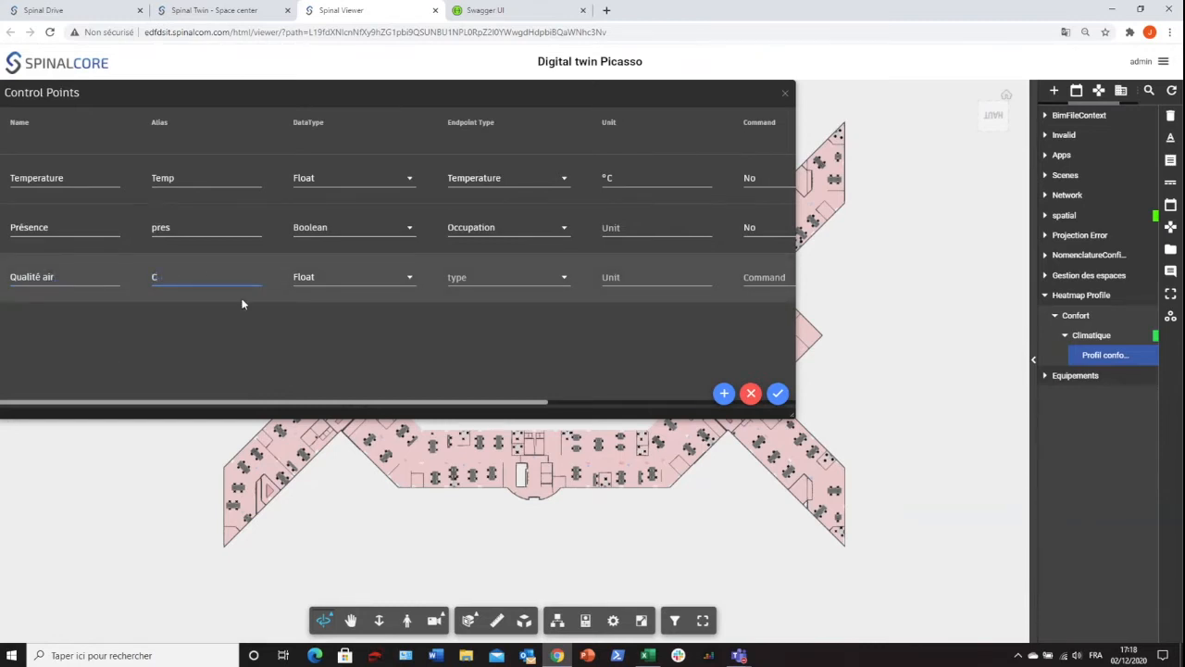
click(307, 285)
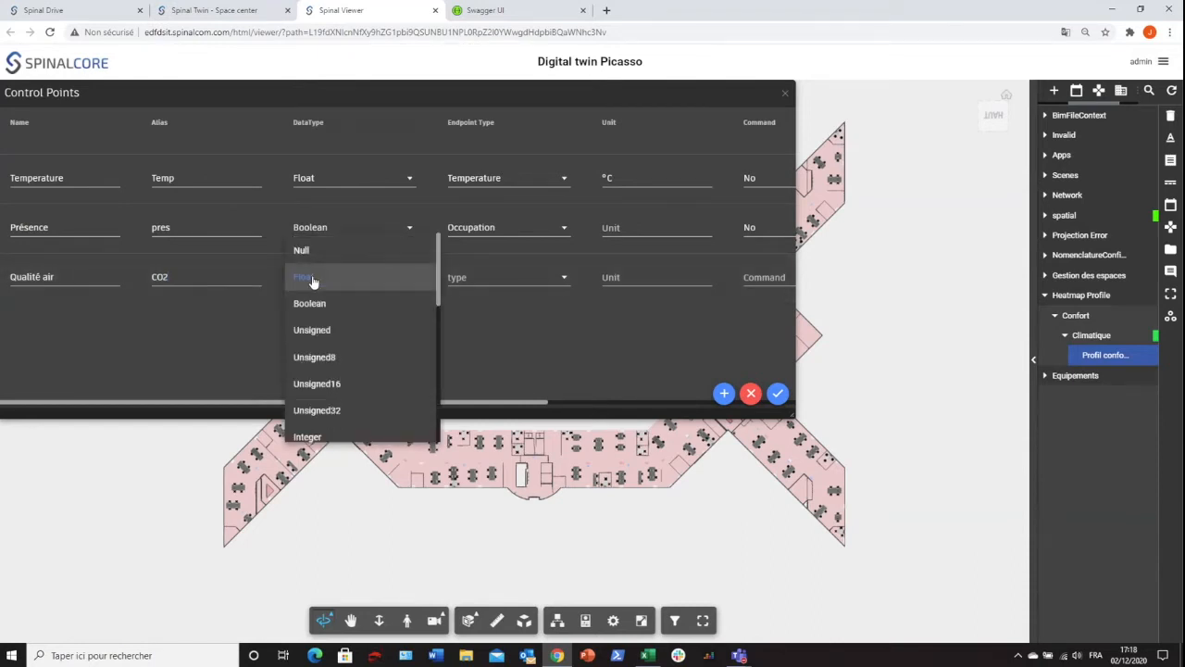
click(312, 282)
Set the Qualité air control point's endpoint type to co2 and its unit to %
click(466, 281)
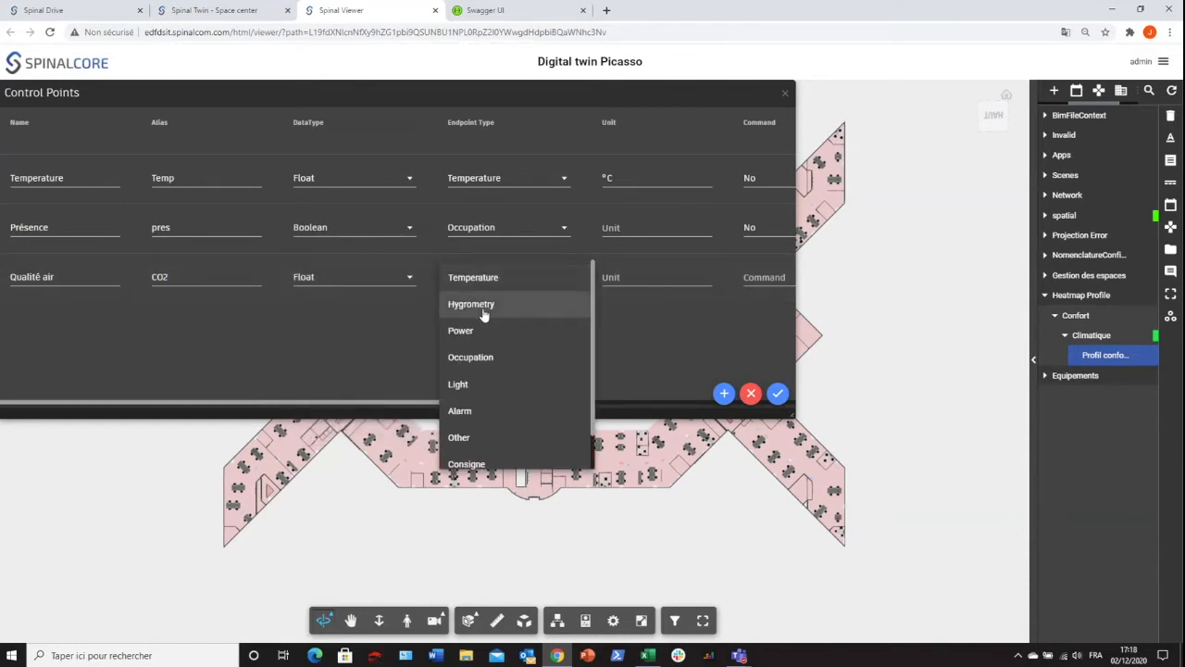
scroll(504, 419, down, 1)
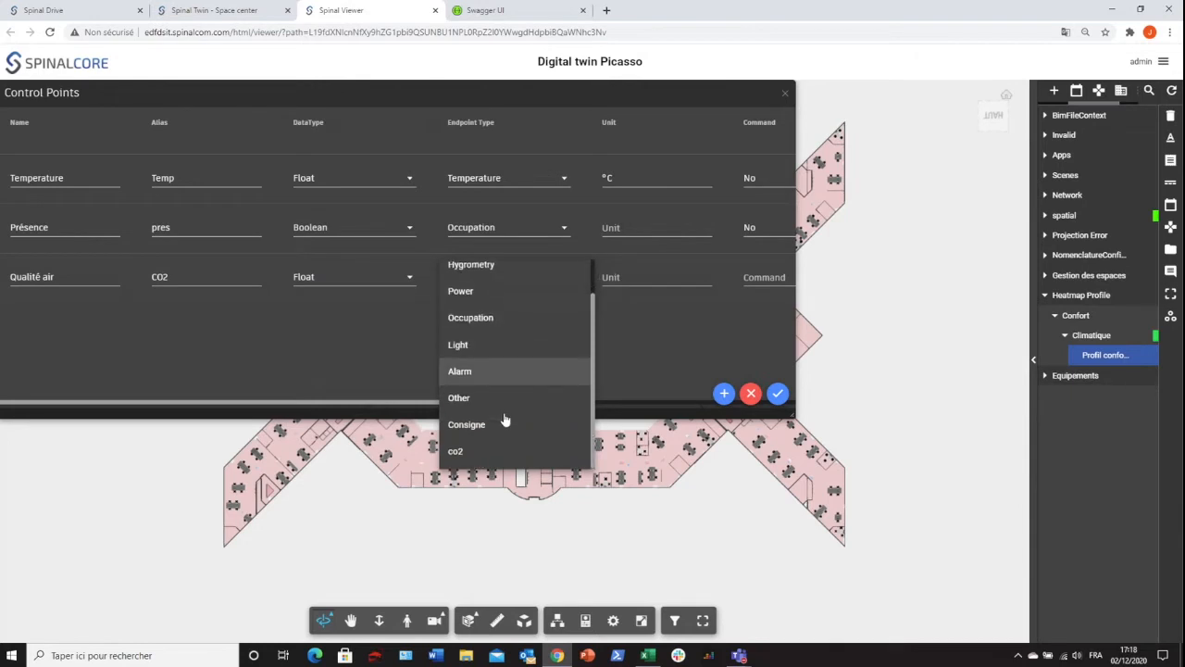
scroll(494, 407, up, 1)
scroll(494, 434, down, 1)
click(494, 451)
click(607, 283)
text(%)
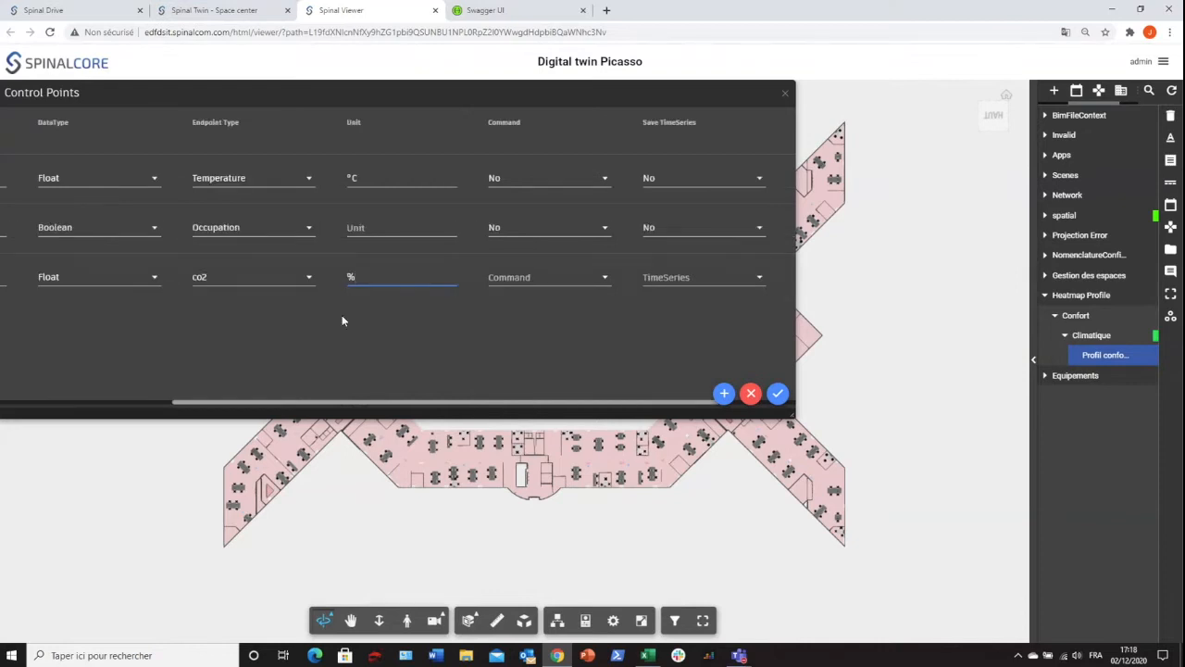
Set both Command and Save TimeSeries to No for the Qualité air control point
click(558, 278)
click(550, 306)
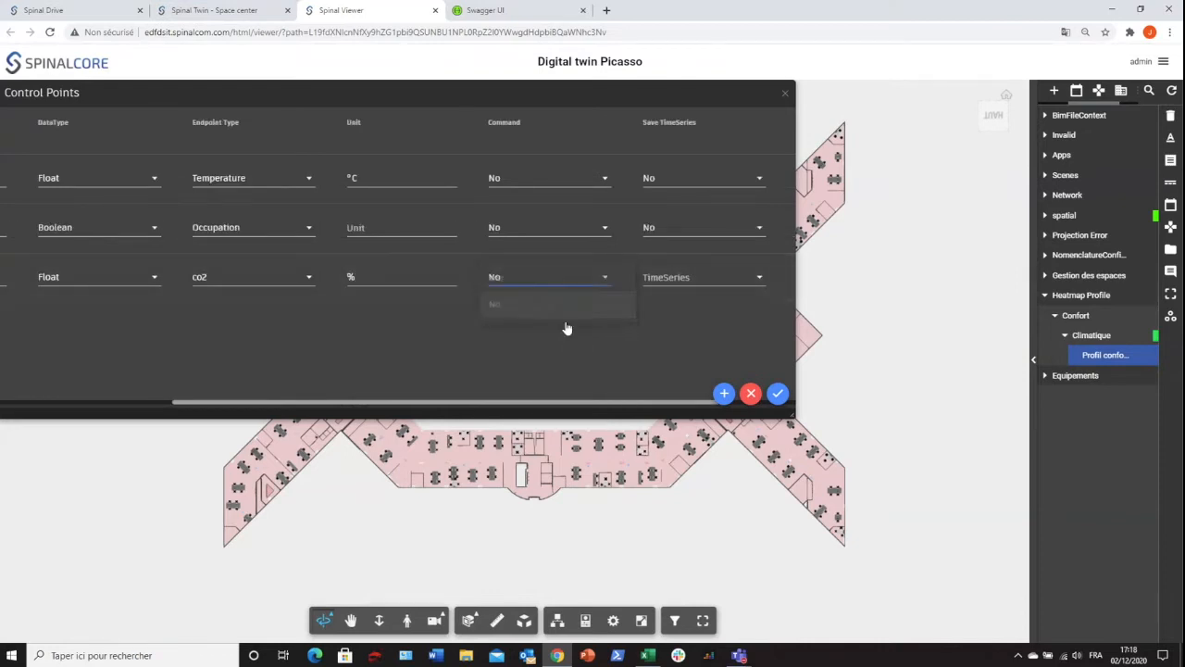
click(673, 280)
click(651, 313)
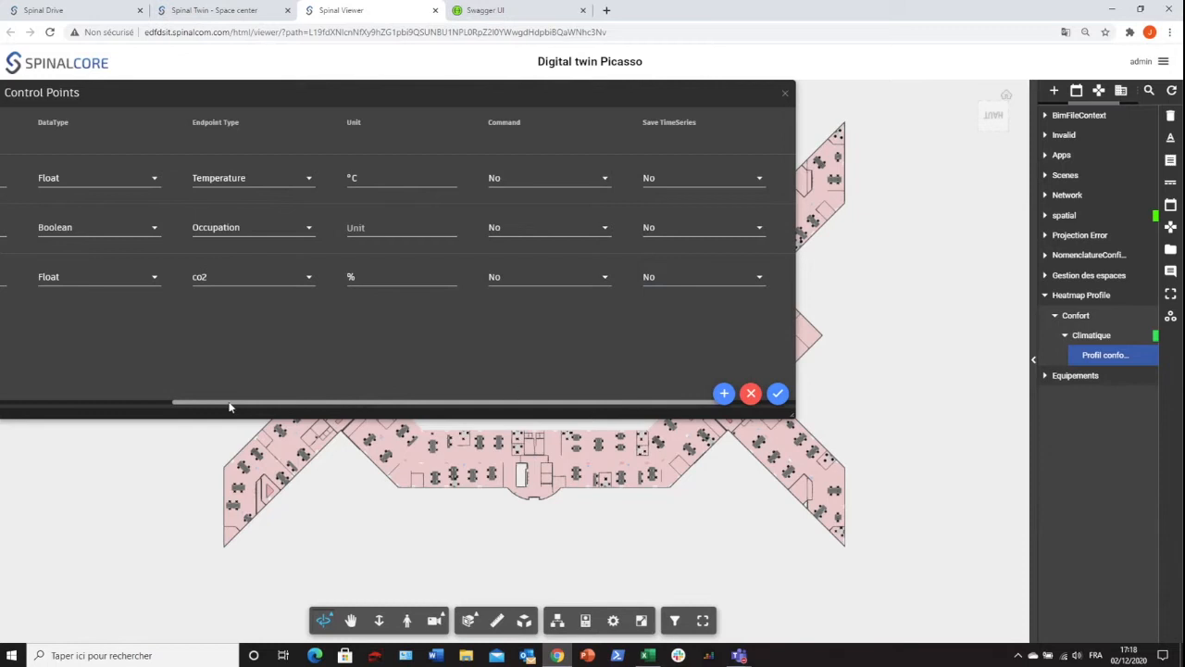
Change the maximum-value colour to bright red in the Qualité air control point's configuration
drag(217, 404, 289, 404)
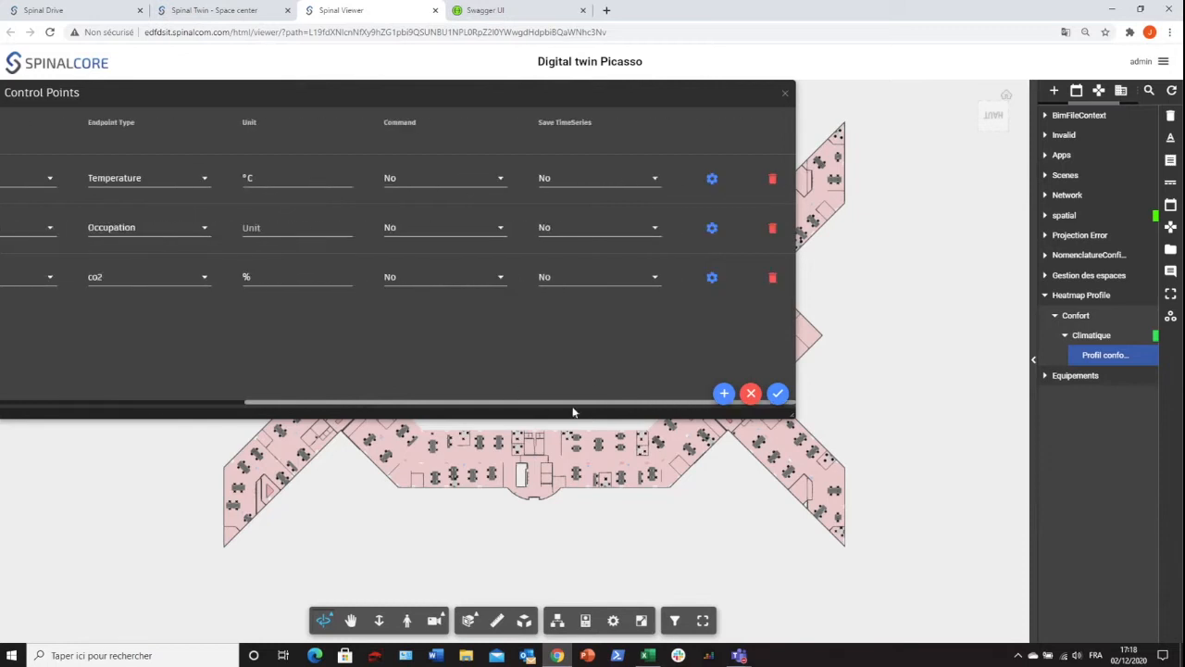
click(711, 280)
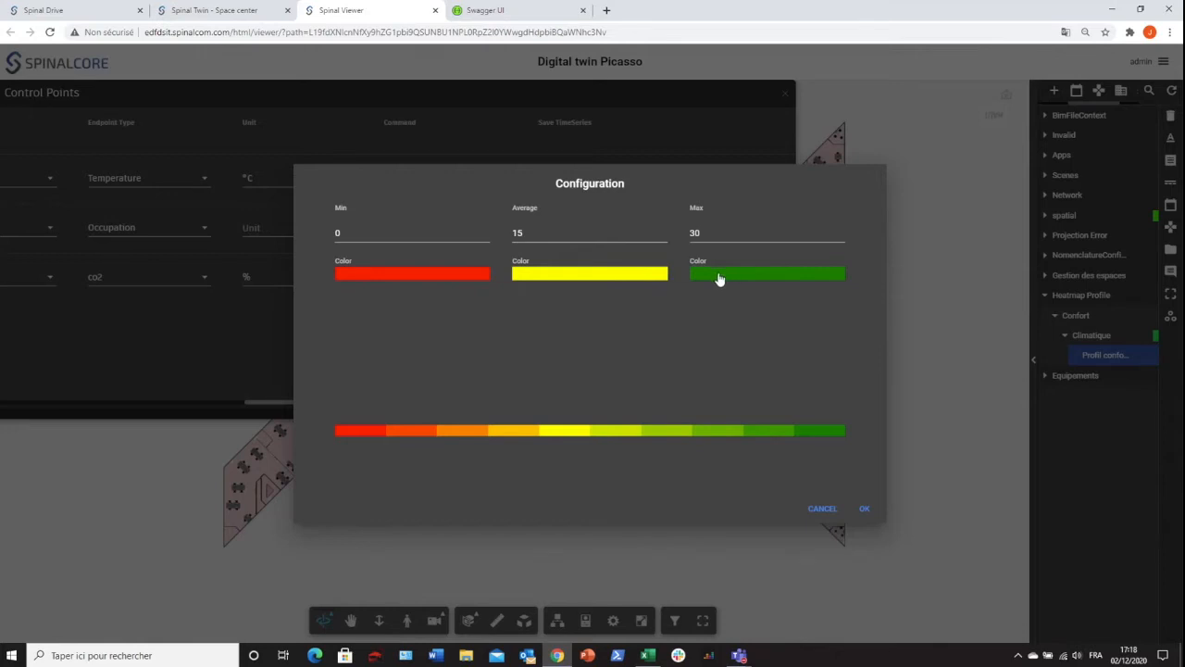
click(719, 280)
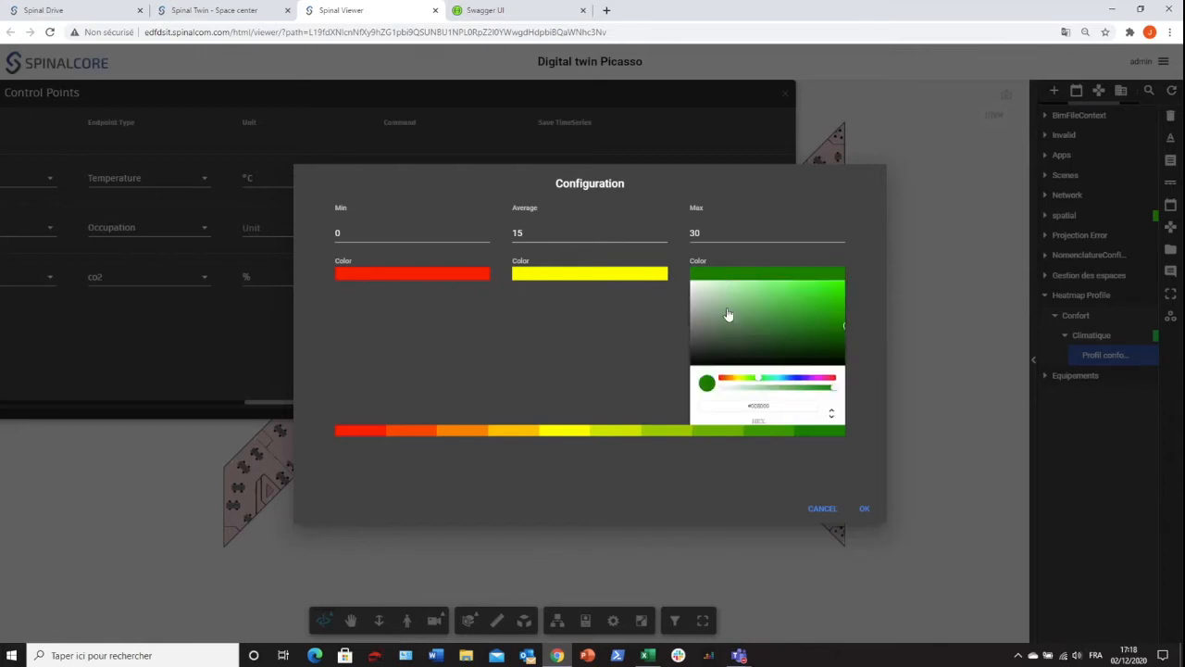
click(724, 380)
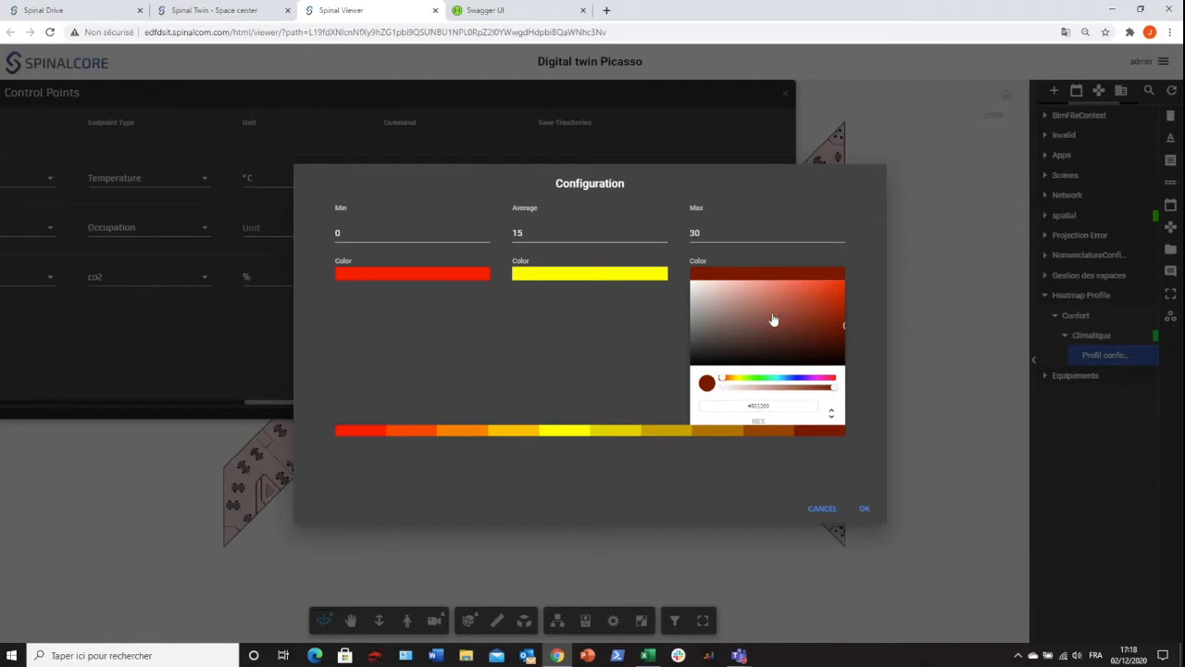
click(711, 384)
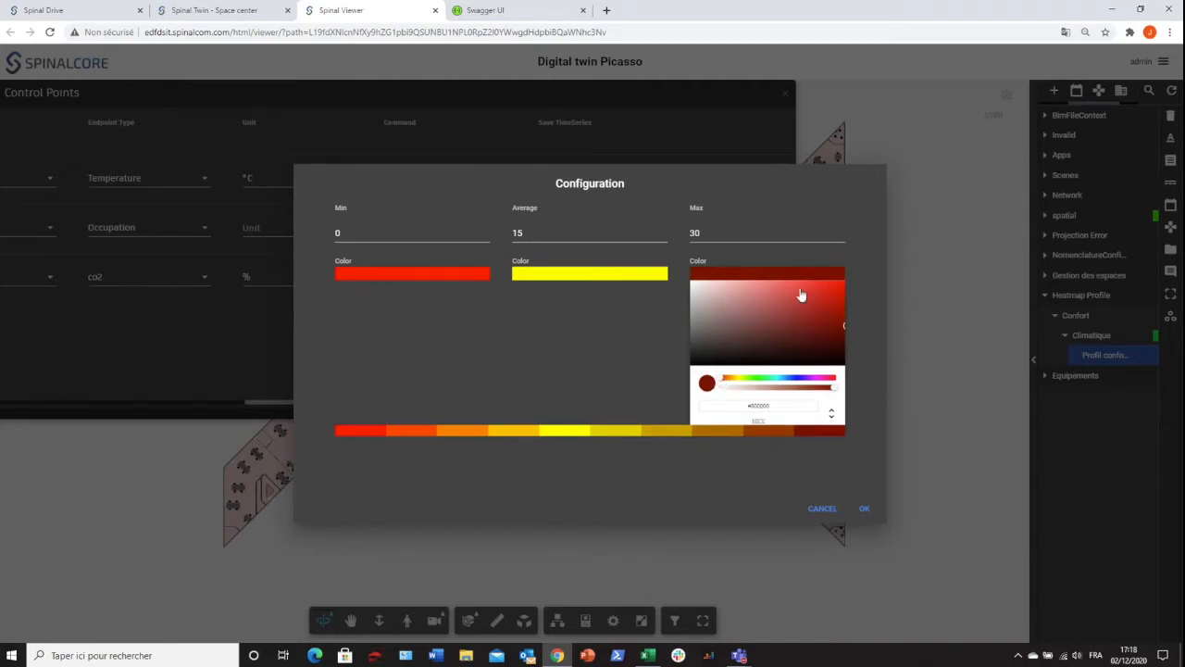
click(828, 296)
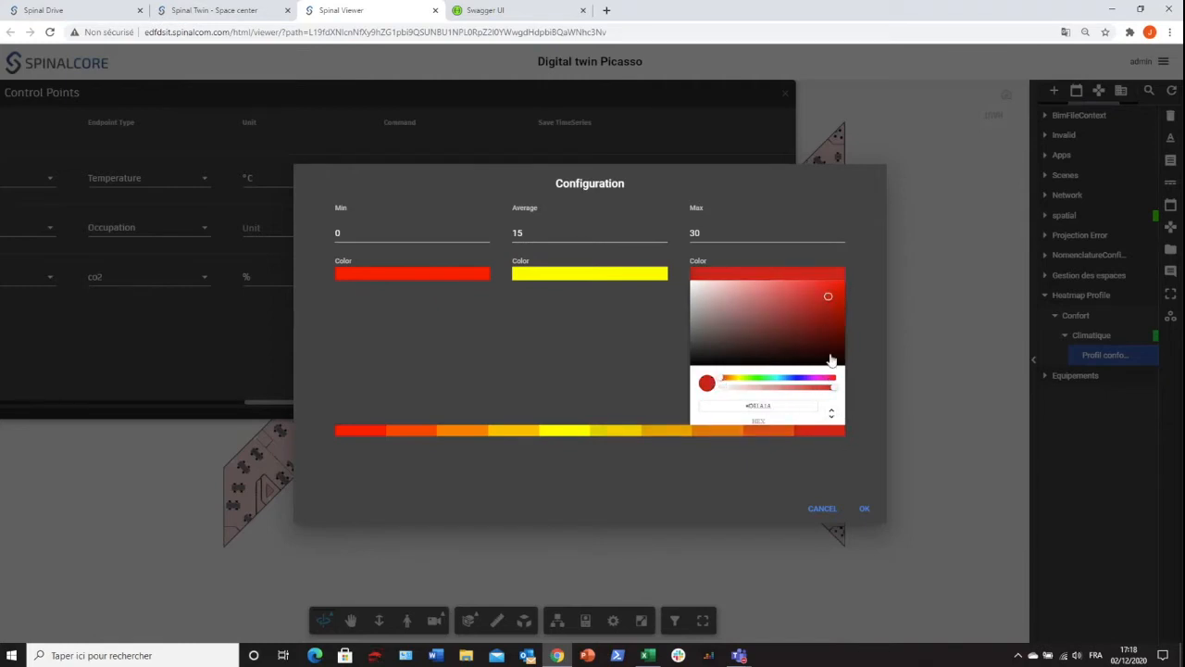
click(765, 278)
Change the minimum-value colour of the Qualité air control point to bright green
click(455, 278)
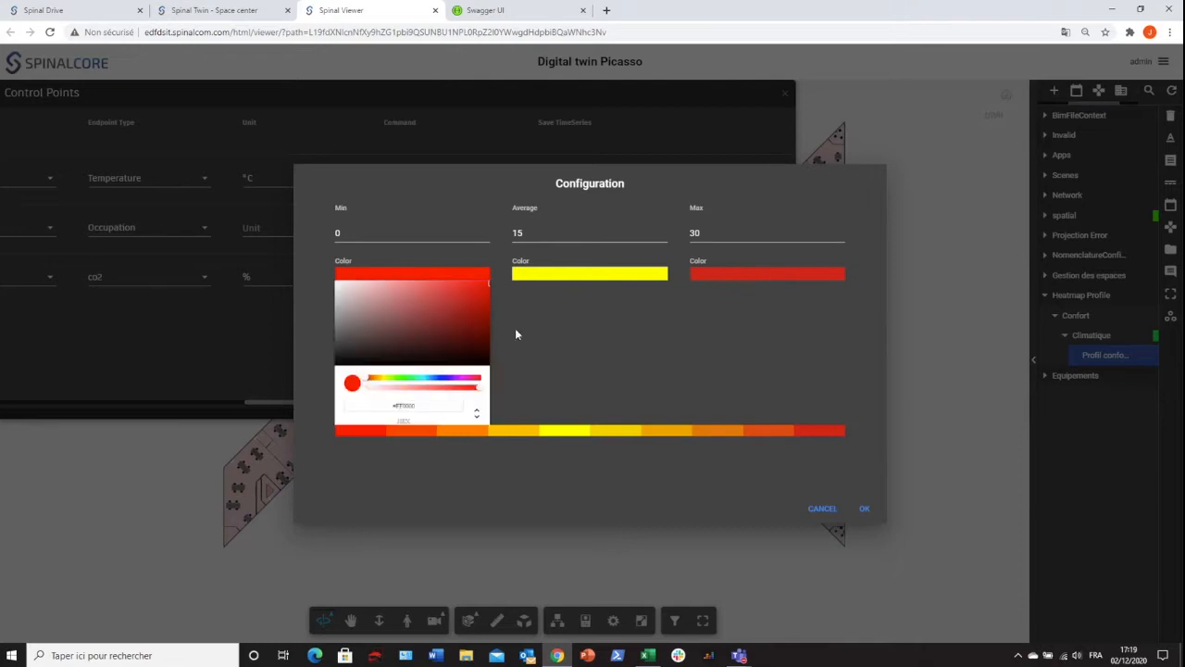
click(405, 380)
drag(468, 299, 475, 293)
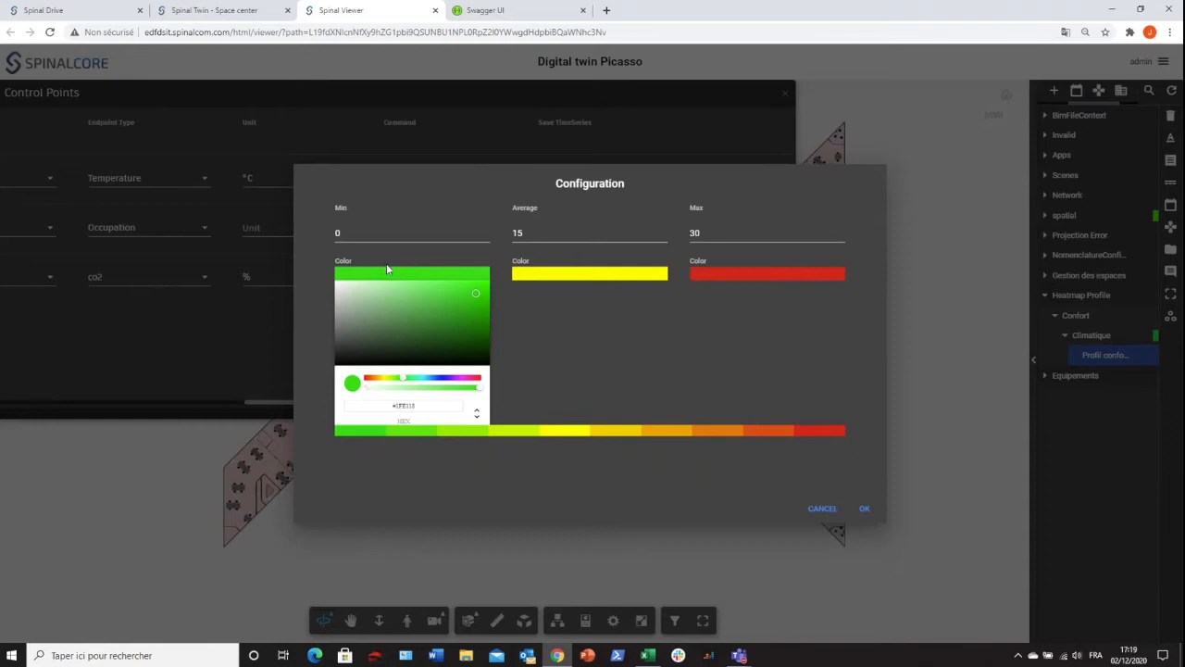
Set the Qualité air range's maximum to 100 and edit its average, accepting the configuration and saving the control points
click(706, 233)
double_click(701, 231)
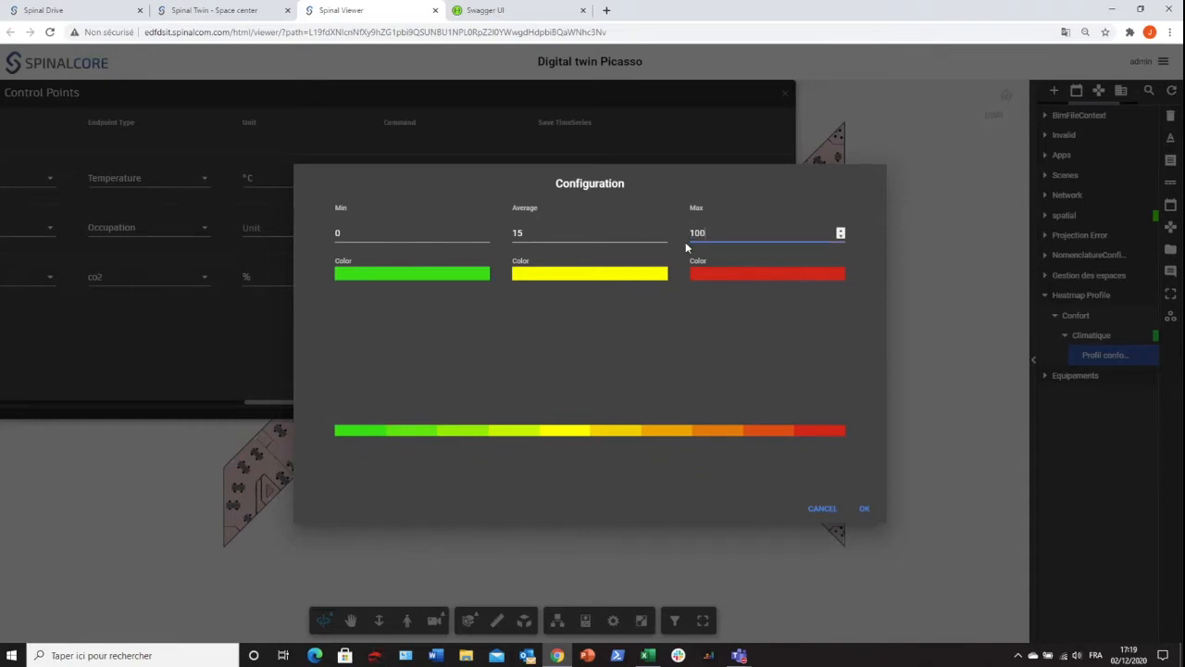
double_click(518, 232)
click(860, 510)
click(778, 396)
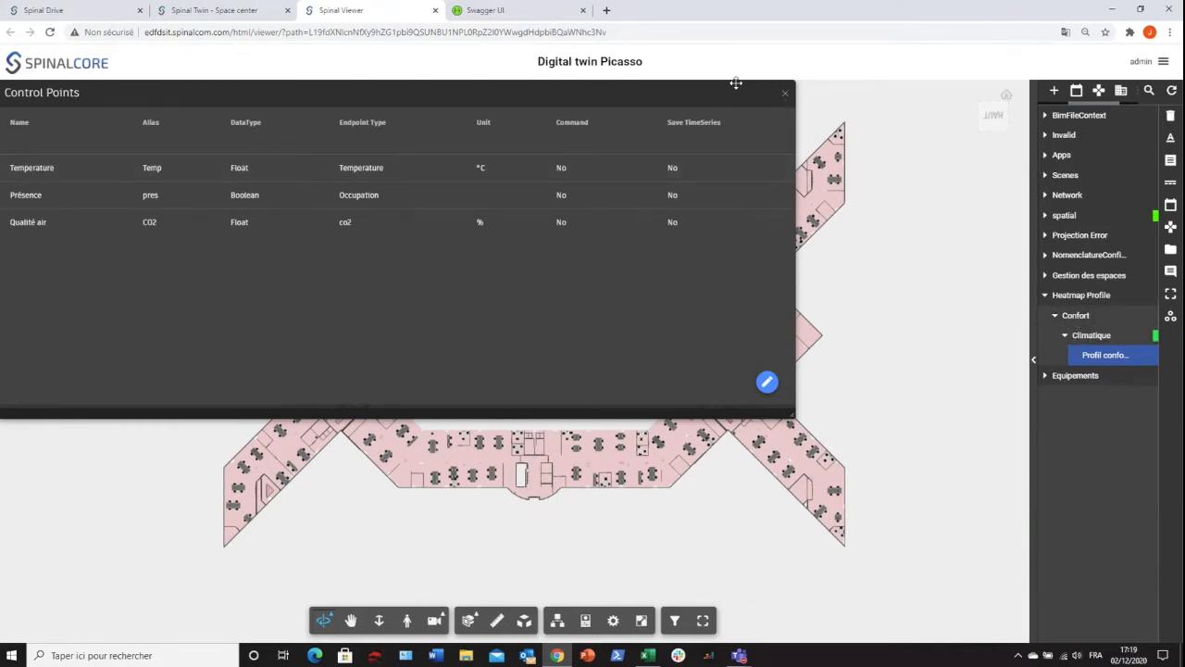
Close the control points list and select RoomGroup under Gestion des espaces, RoomCategory, with its rooms collapsed
click(786, 93)
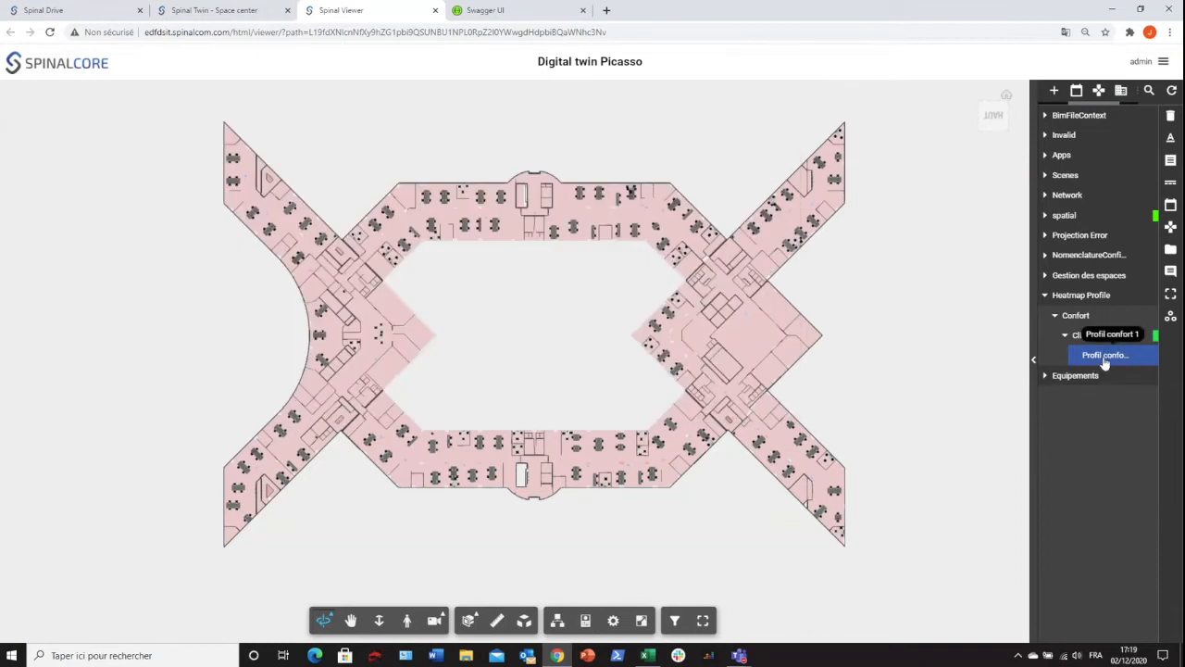
click(1046, 295)
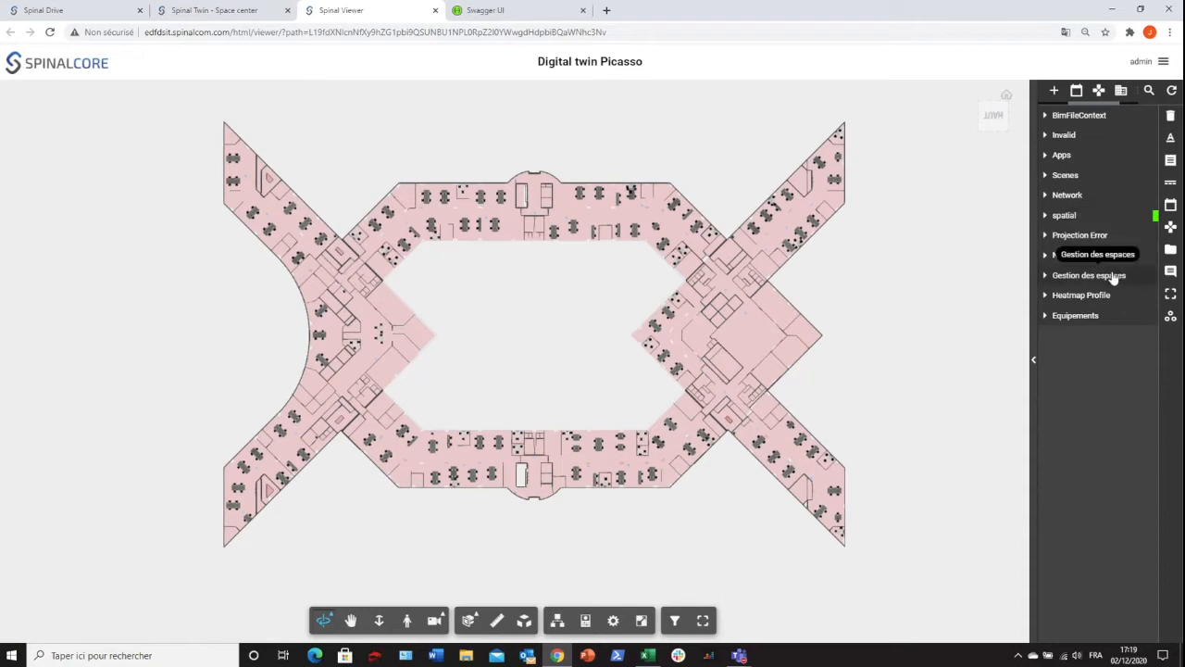
click(1046, 276)
click(1077, 298)
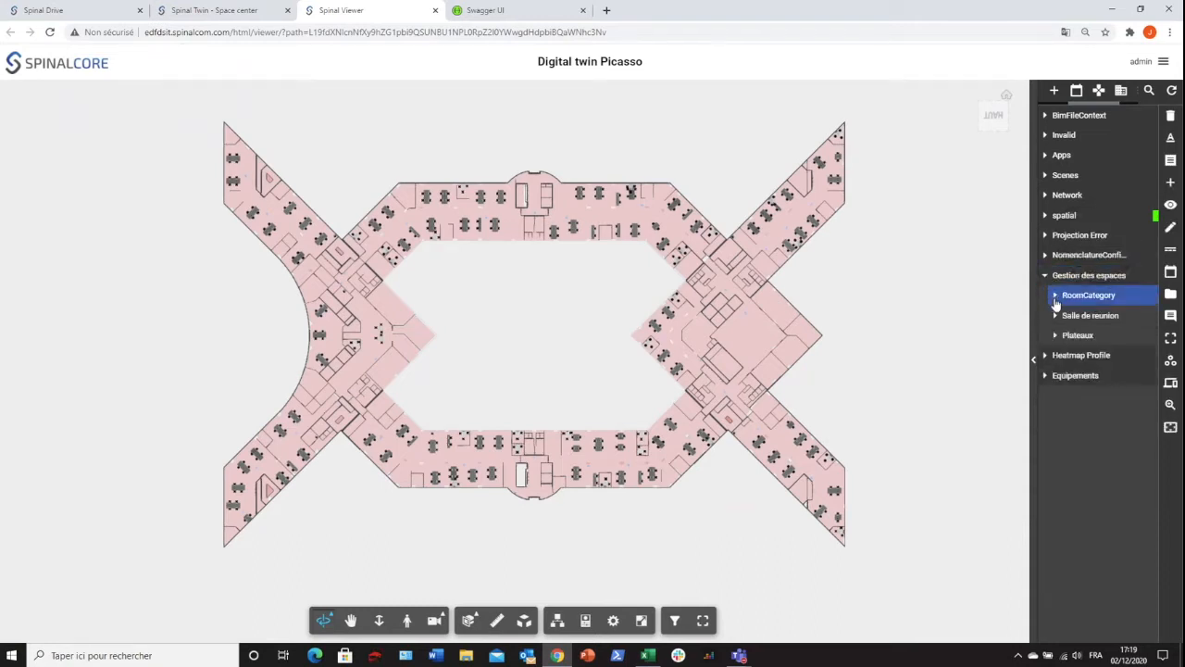
click(1096, 316)
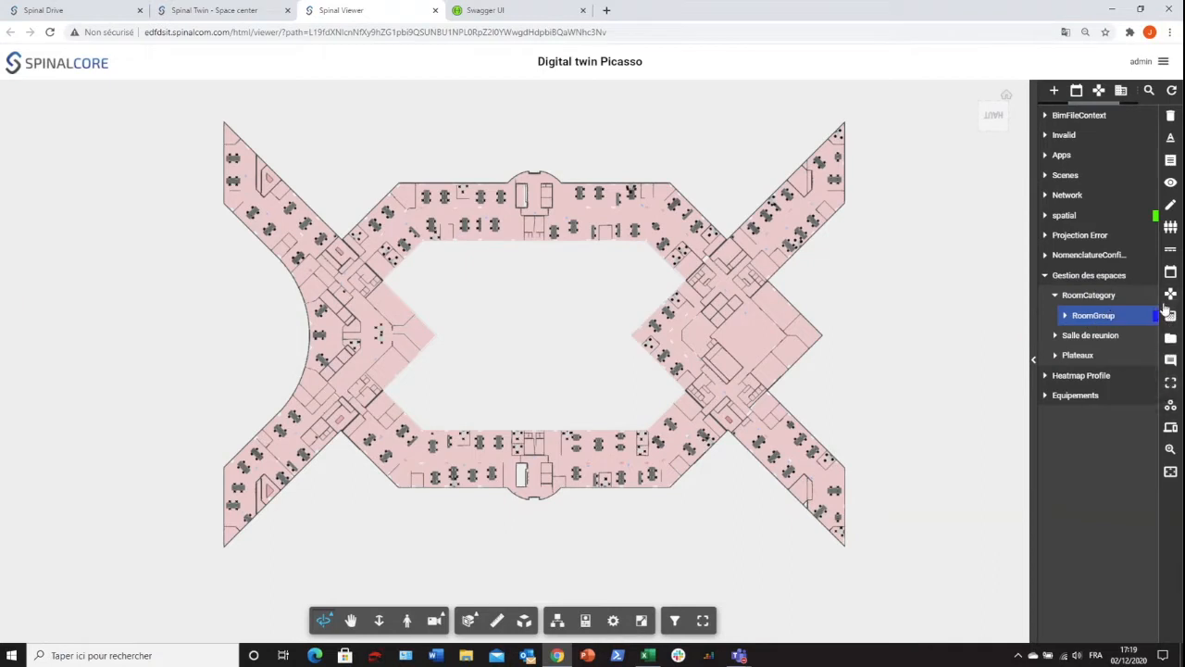
click(1065, 319)
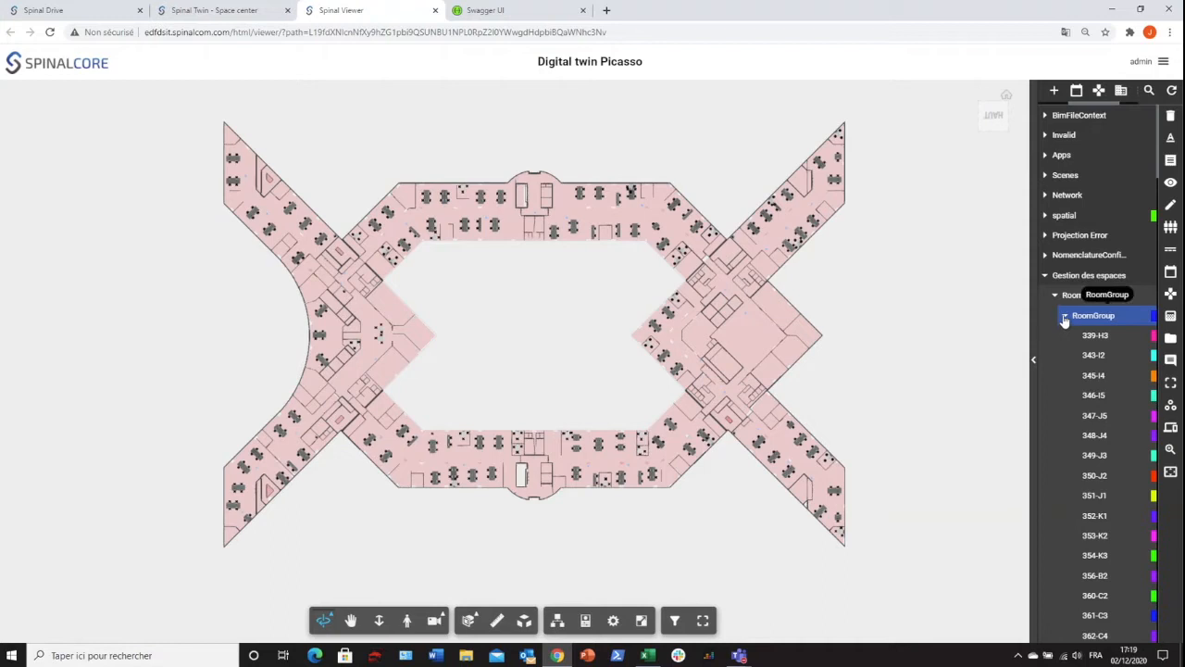
click(1065, 316)
Choose Heatmap Profile, Confort, Climatique and Profil confort 1 in RoomGroup's control point management and close it without saving
click(1171, 295)
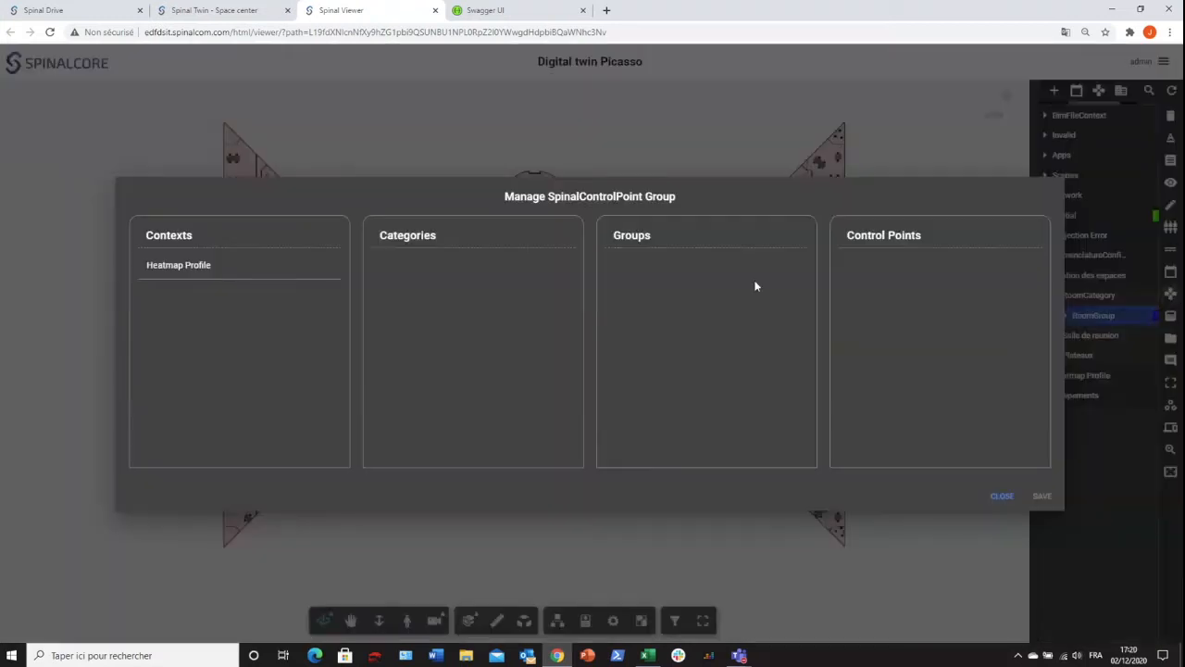
click(185, 268)
click(417, 267)
click(646, 269)
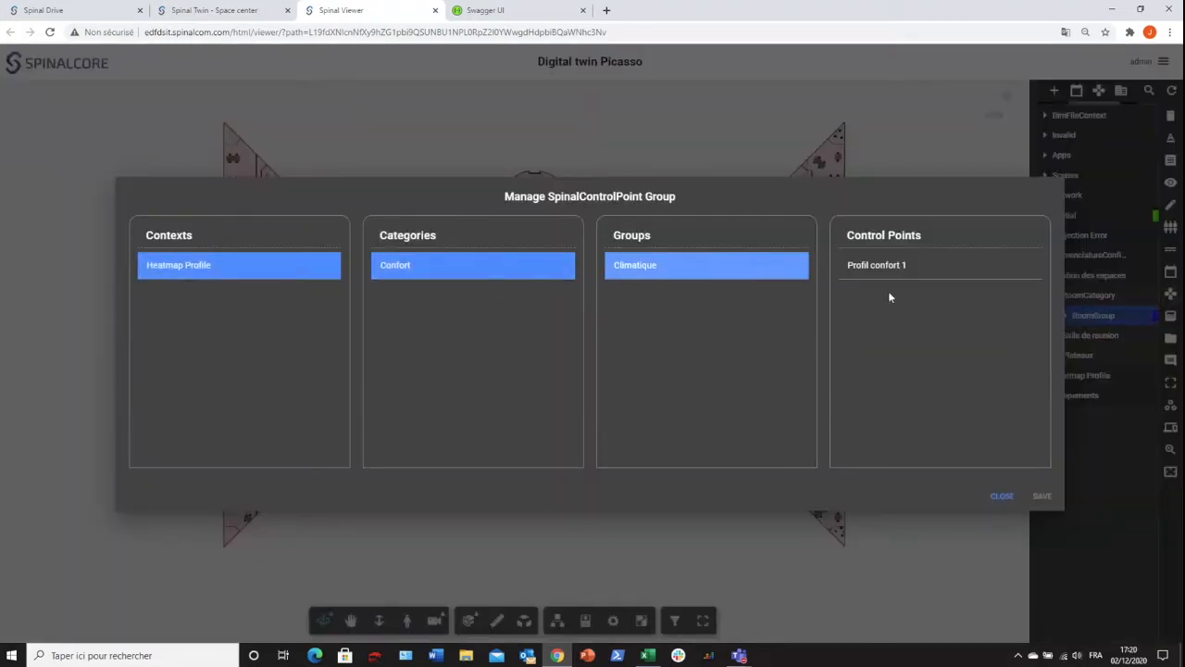
click(878, 274)
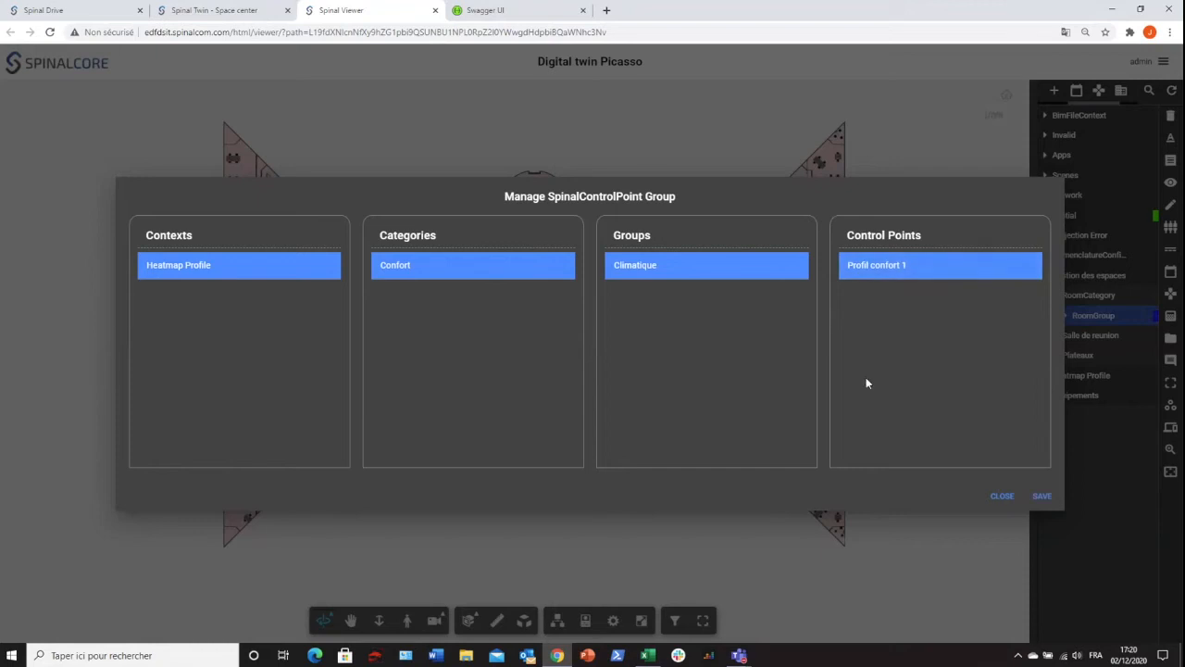
click(1001, 497)
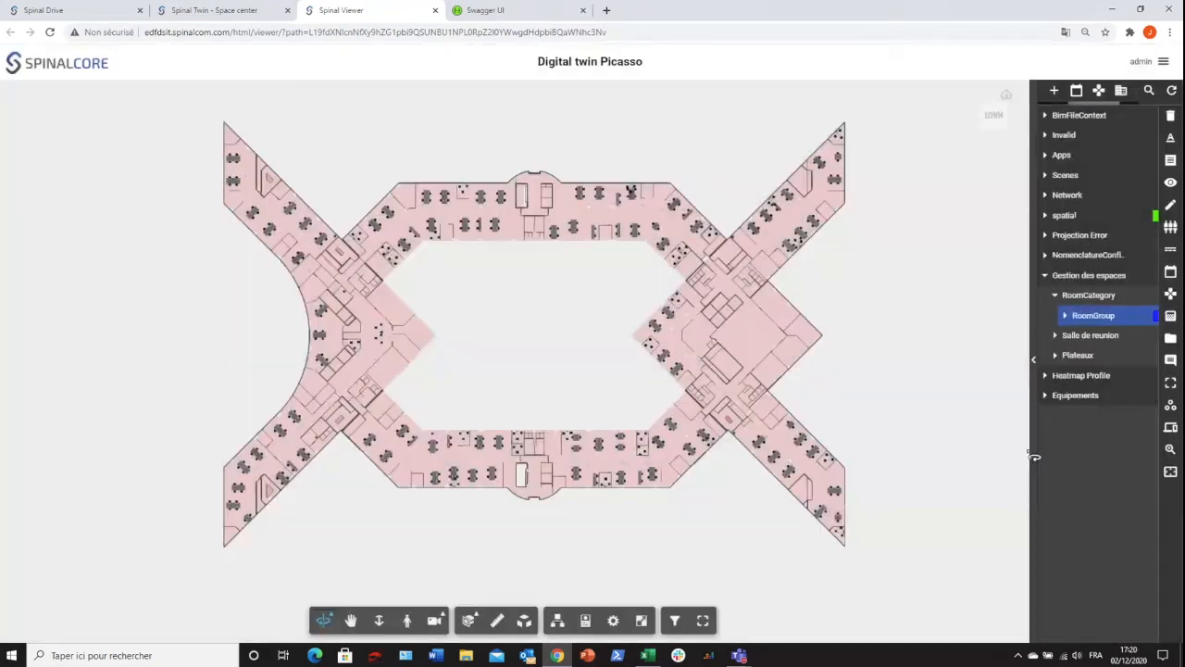
Expand RoomGroup and look through its list of rooms, starting with 339-H3
click(1066, 317)
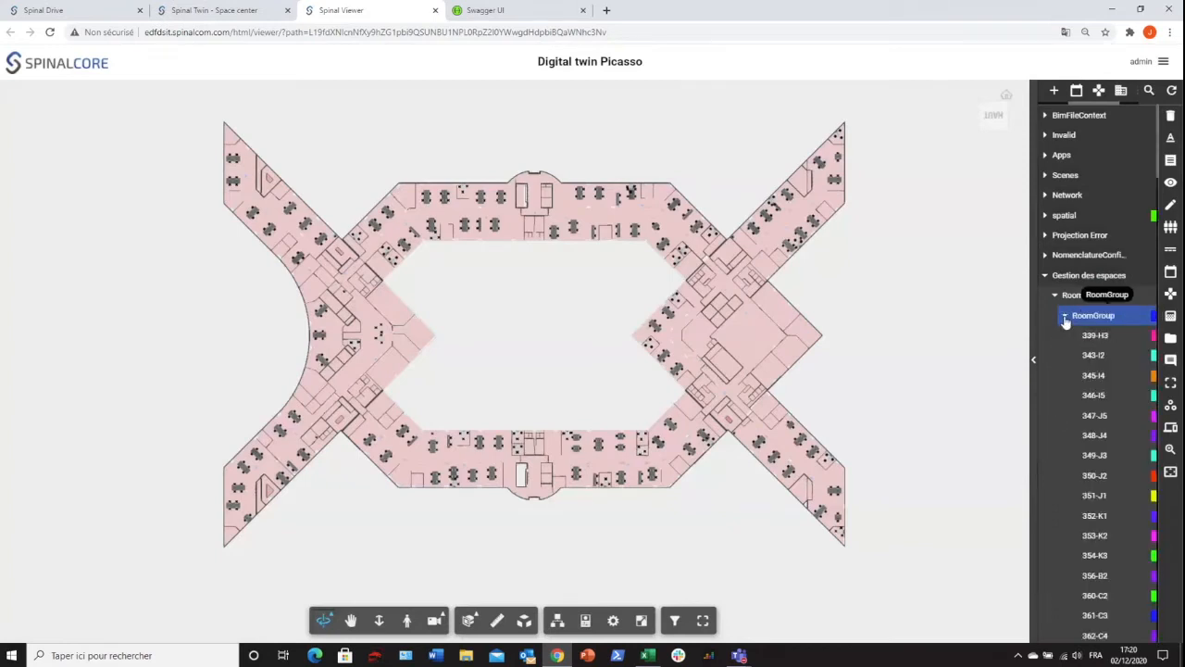
click(1097, 337)
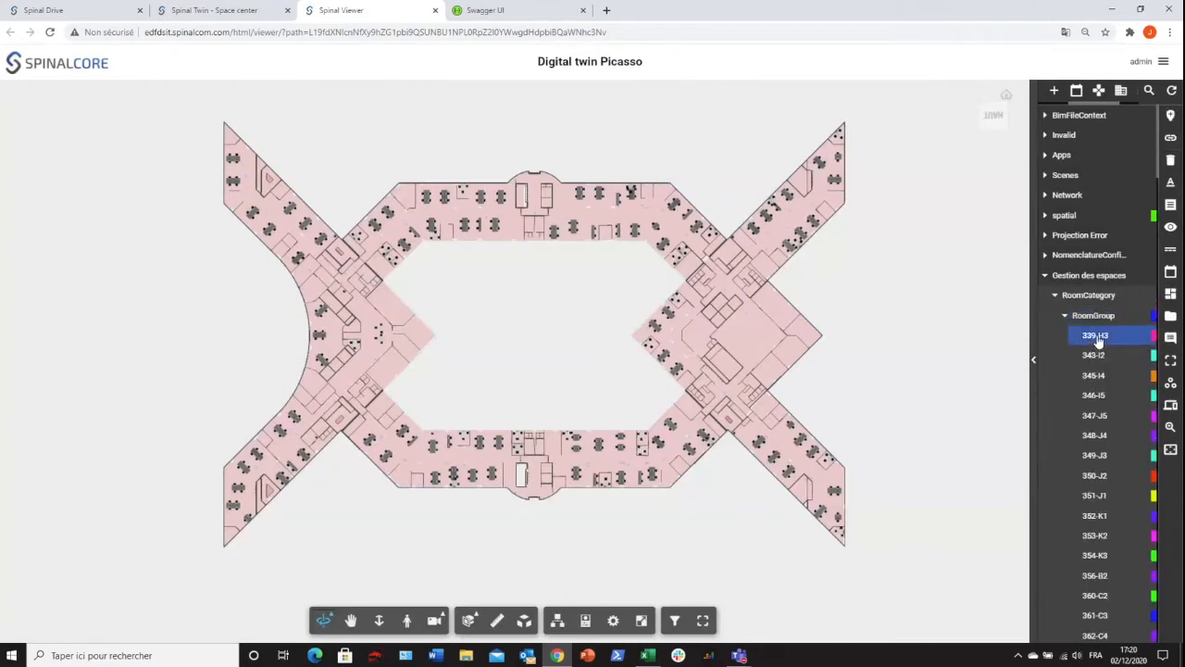
click(1065, 317)
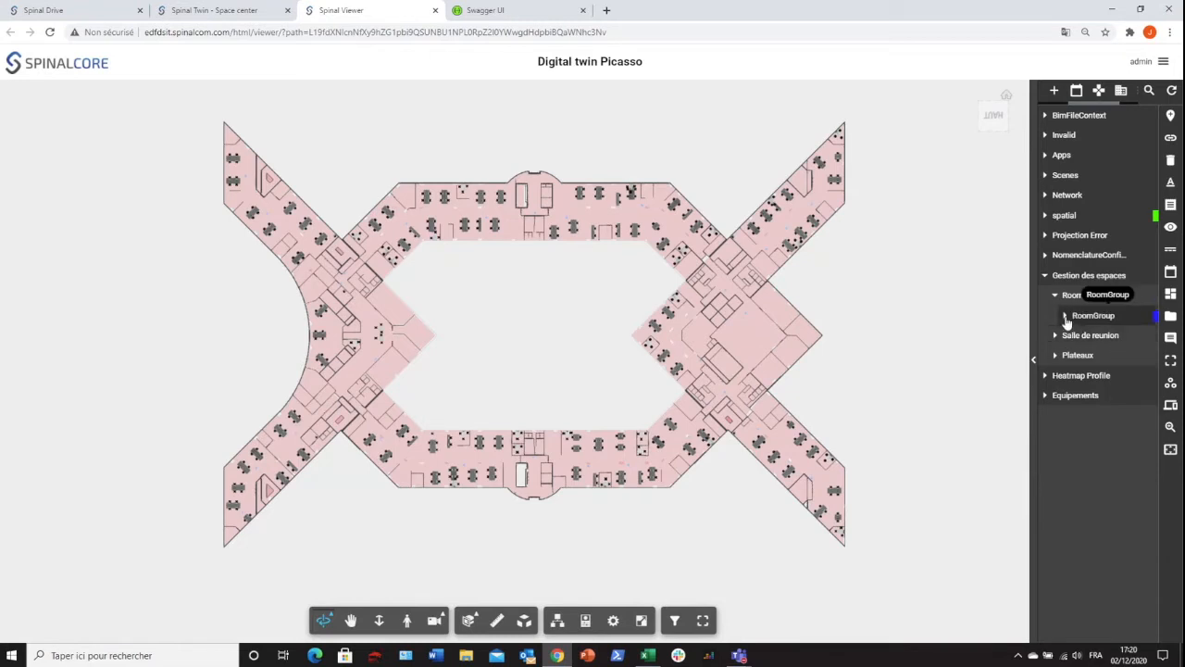
click(1066, 317)
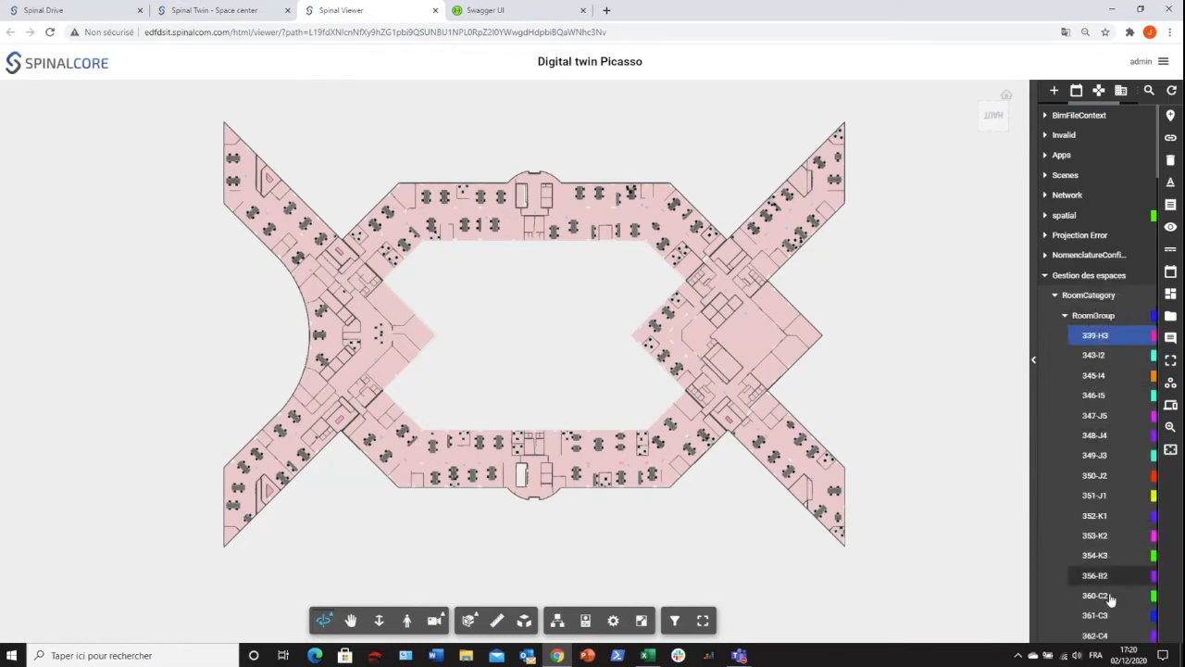
click(1102, 375)
click(1102, 396)
Open the dashboard of room 339-H3, move it over the middle of the floor plan, and switch it to room 348-J4
click(1094, 341)
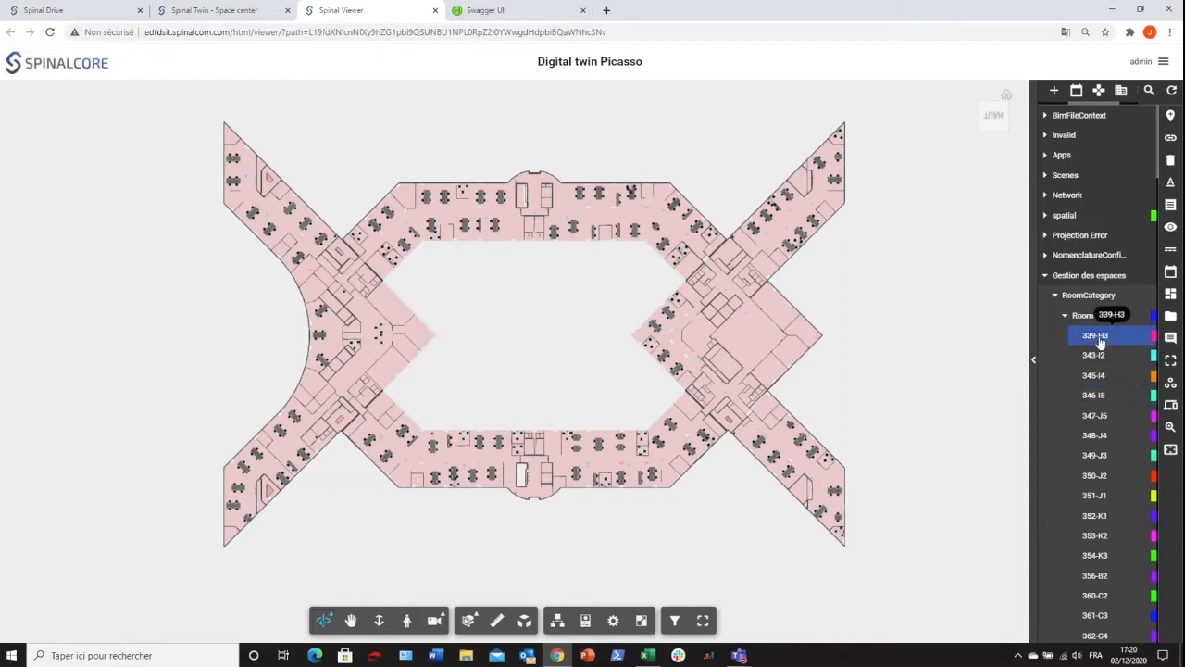
click(1171, 294)
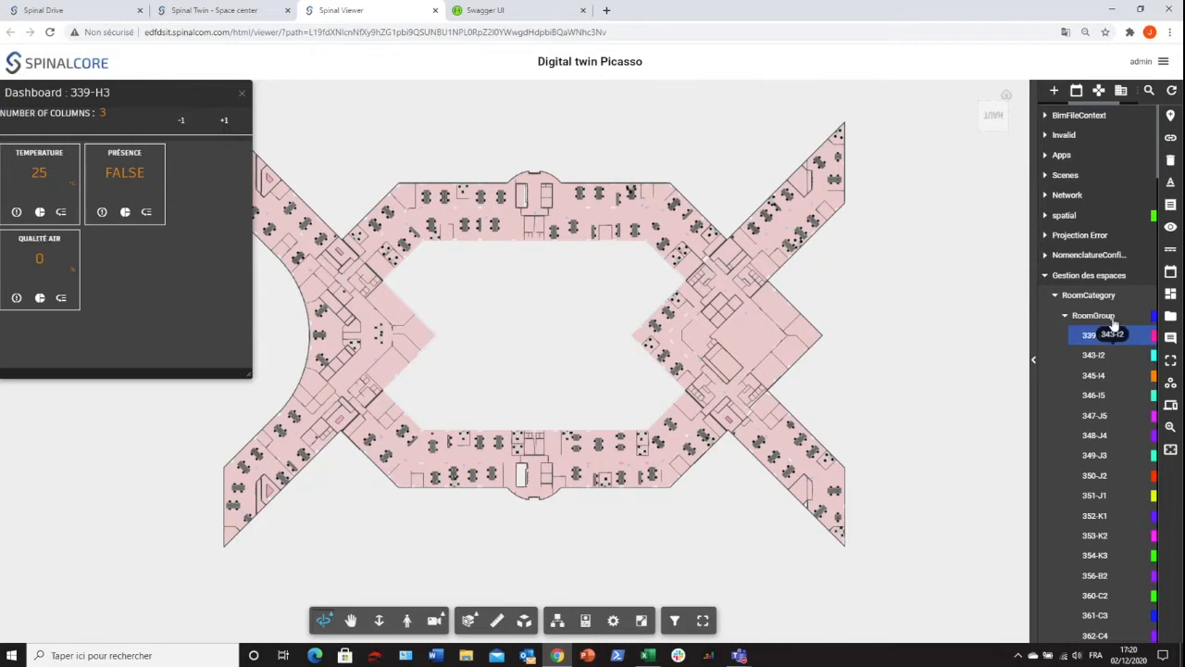
drag(182, 93, 591, 107)
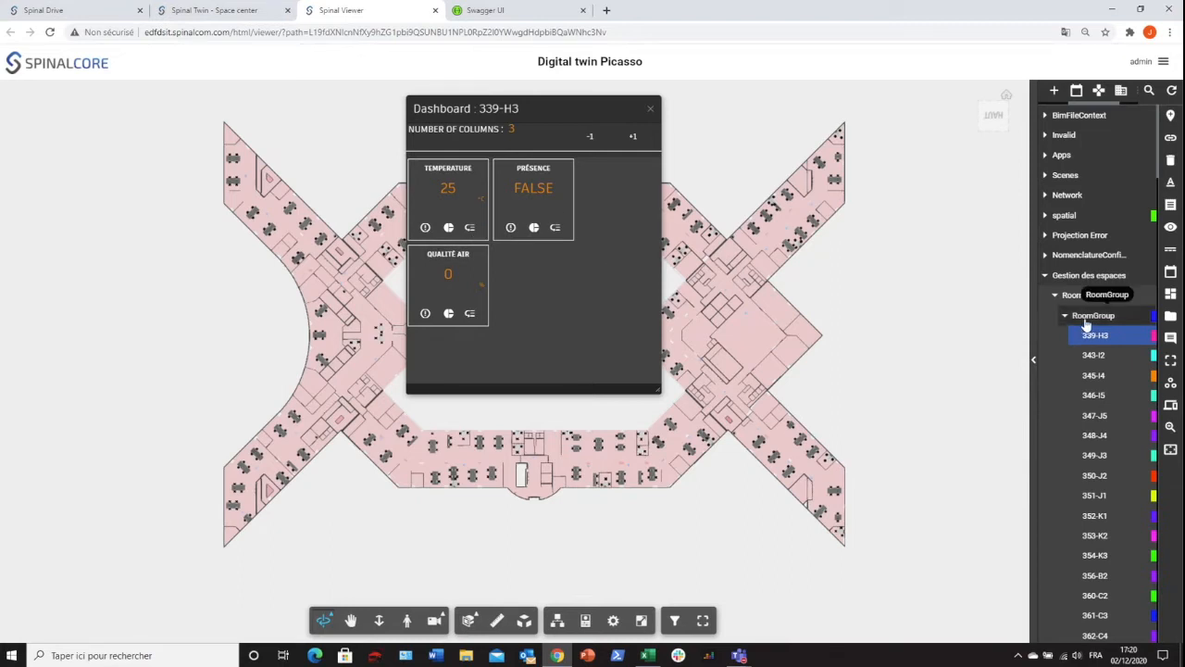
click(1105, 376)
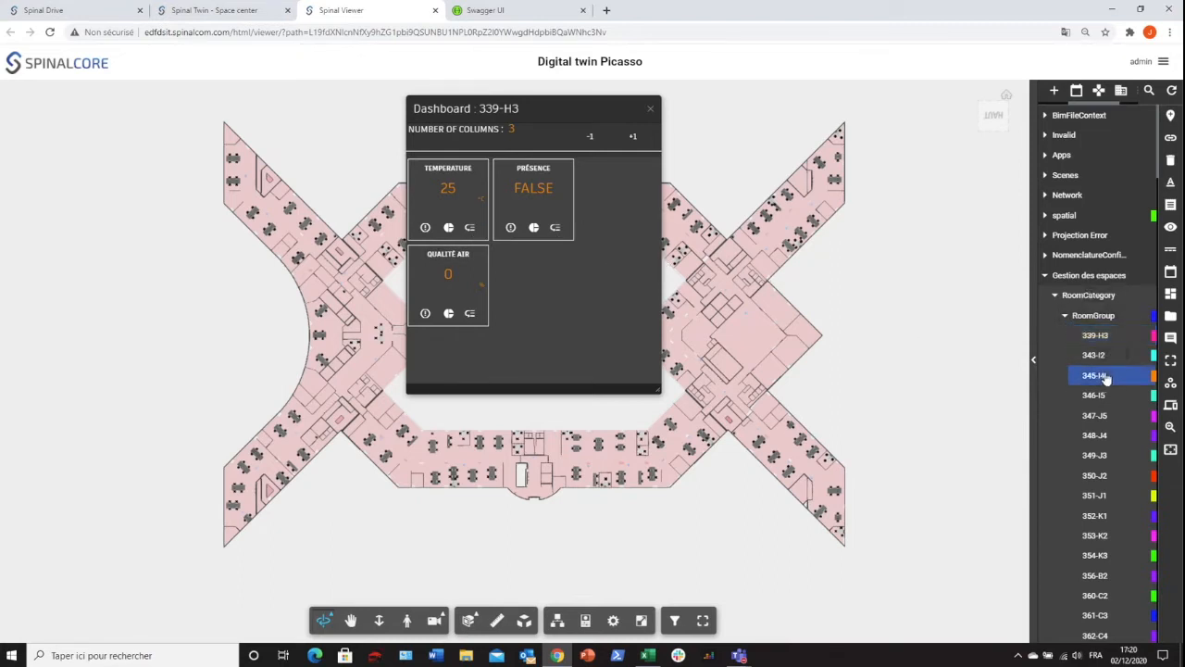
click(1096, 436)
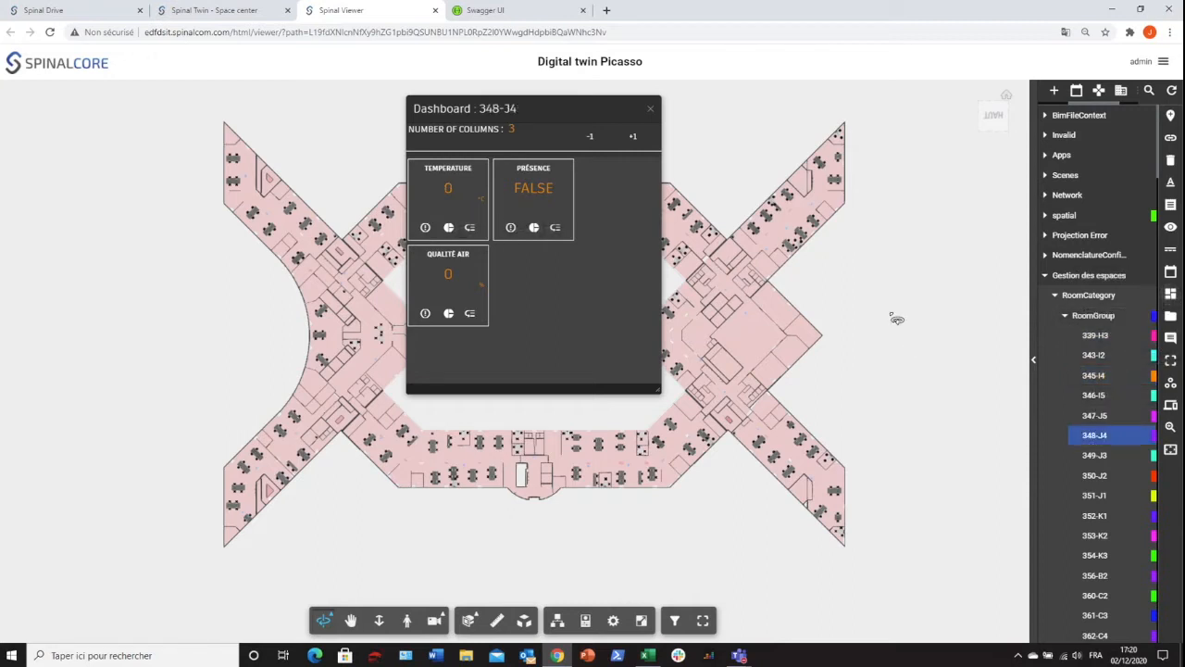
Display the heatmap for RoomGroup and close the room dashboard covering the floor plan
click(1088, 320)
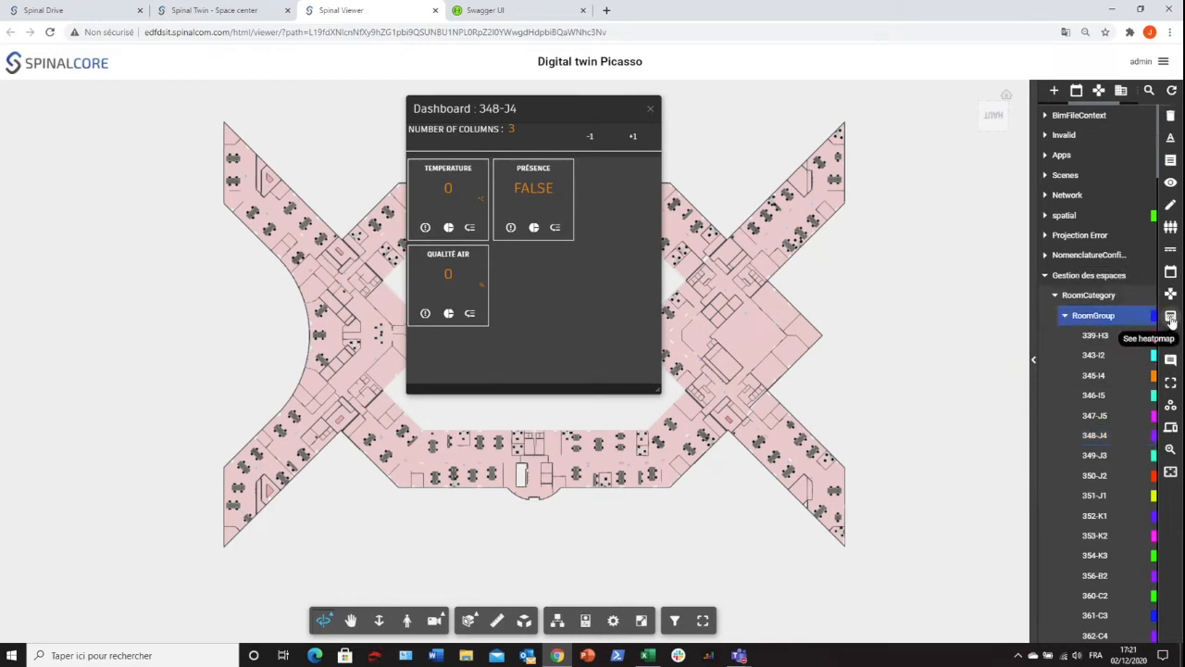
click(1172, 320)
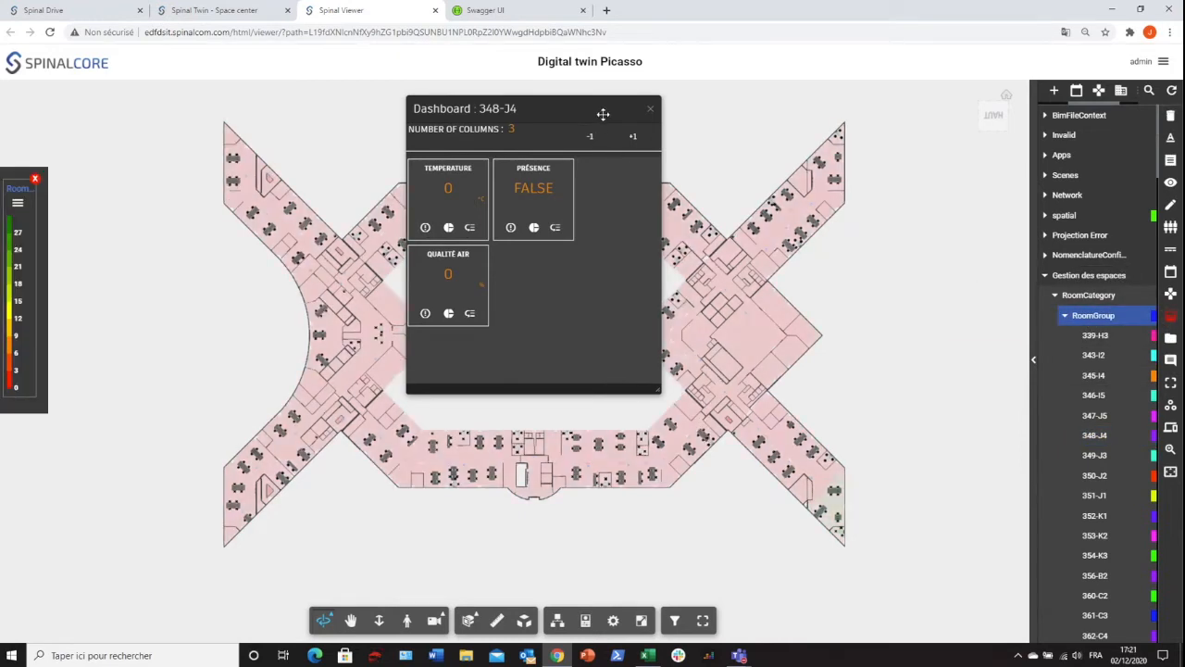
drag(603, 114, 663, 242)
click(656, 228)
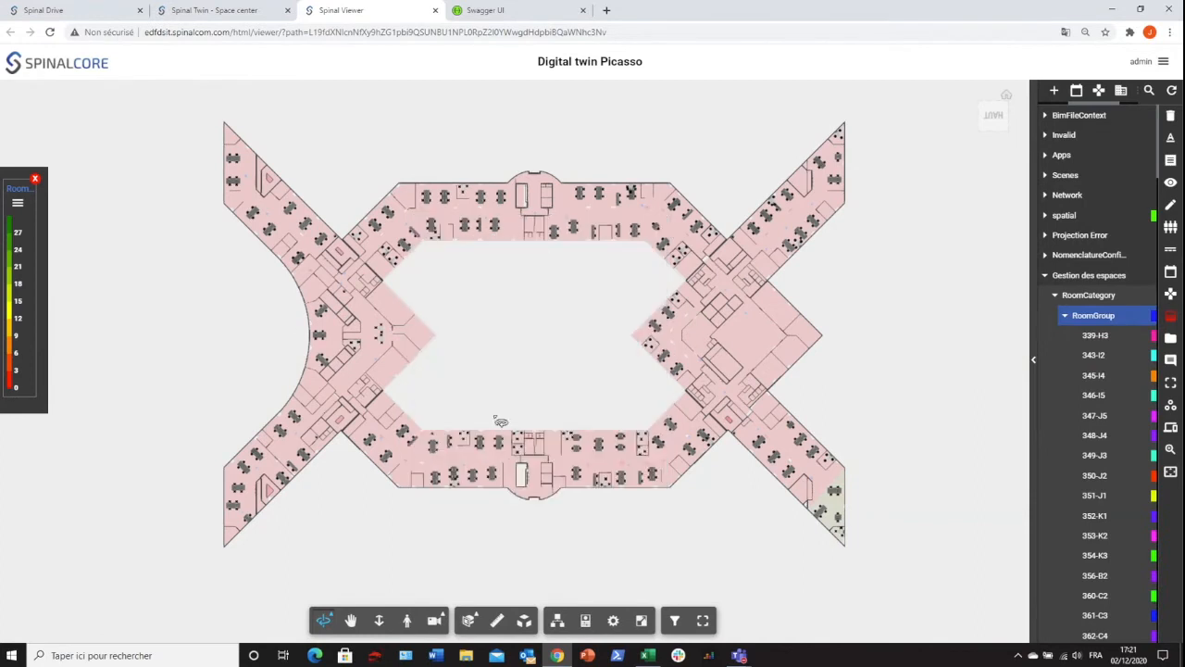
Switch the heatmap to Présence, to Qualité air, and back to Présence of Profil confort 1
click(17, 202)
click(104, 234)
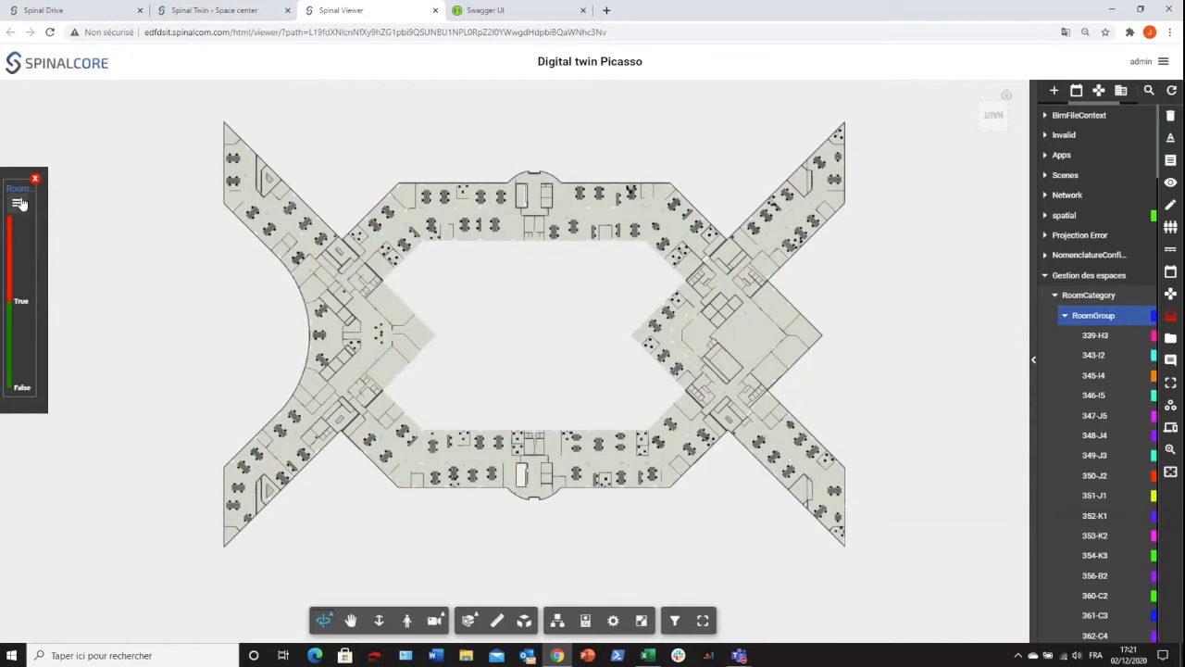
click(19, 199)
click(87, 257)
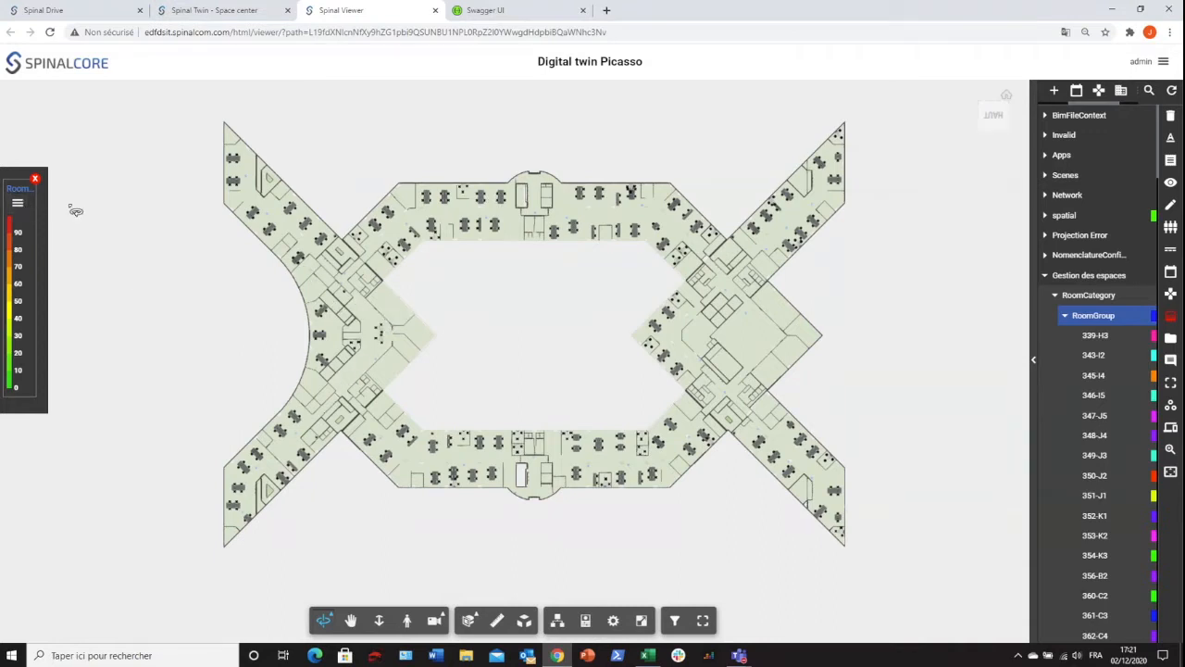
click(17, 202)
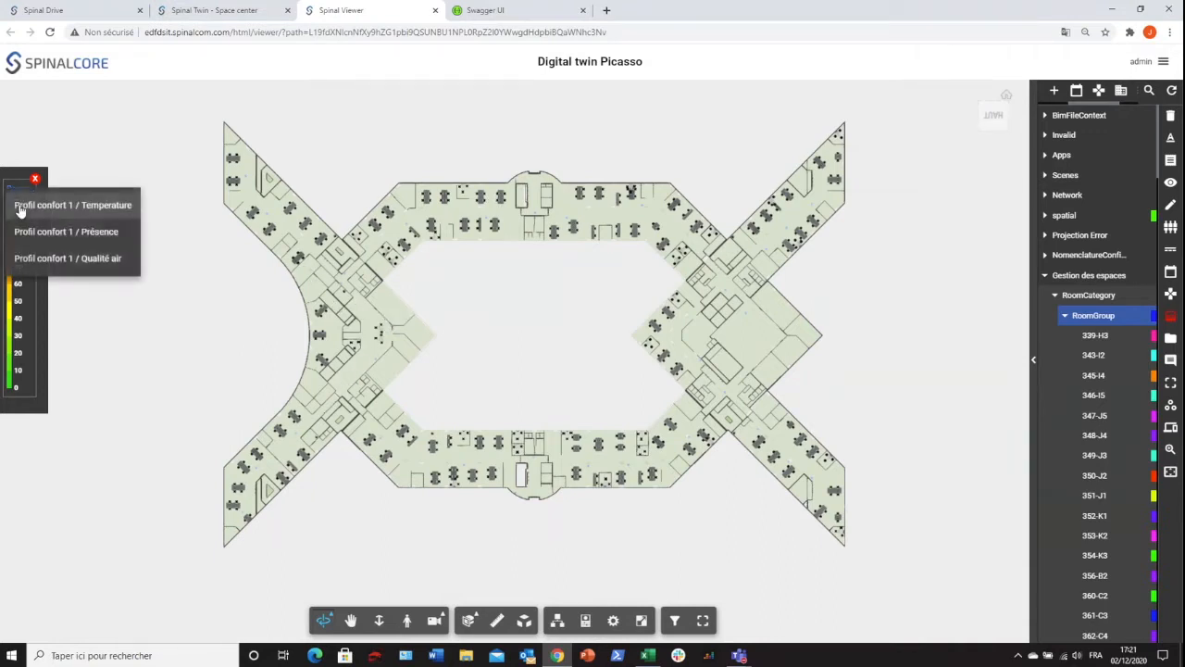
click(95, 233)
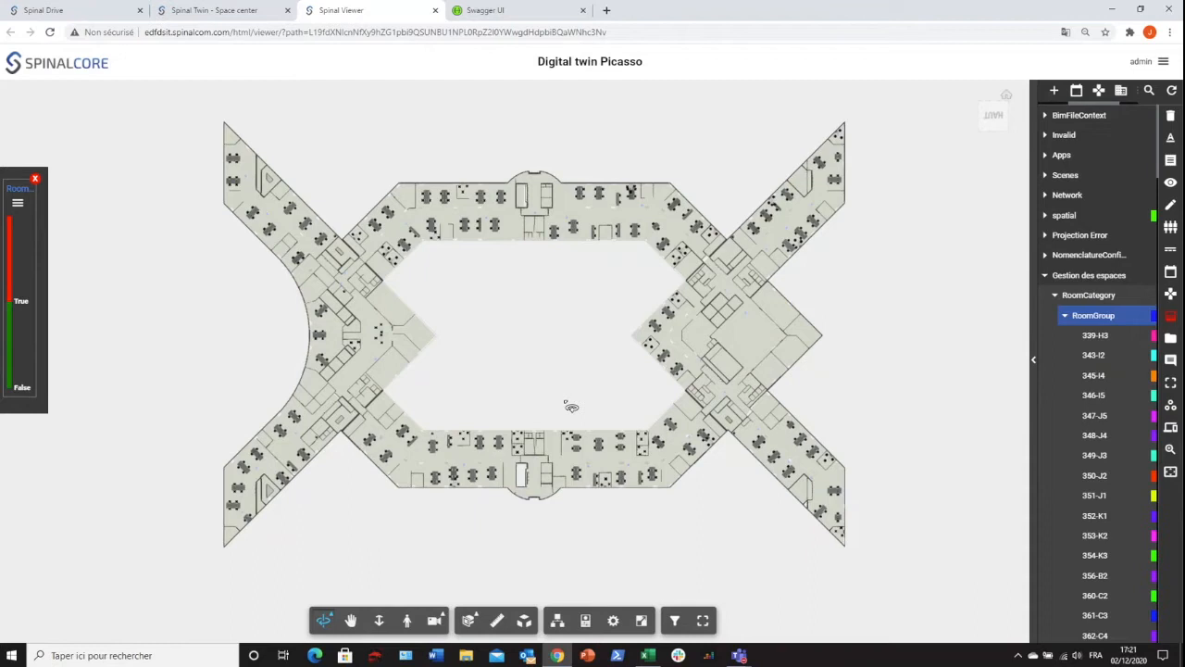
Open the dashboard of room 339-H3 and place it over the lower-left part of the floor plan
click(1121, 339)
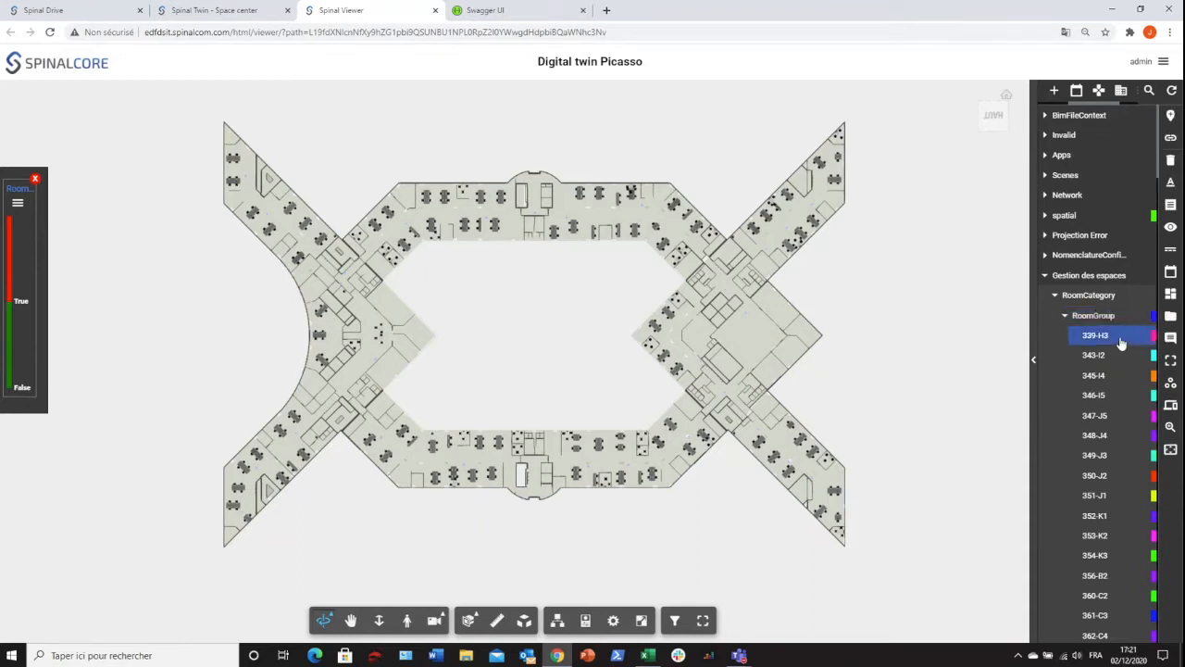
click(1170, 316)
drag(581, 231, 231, 323)
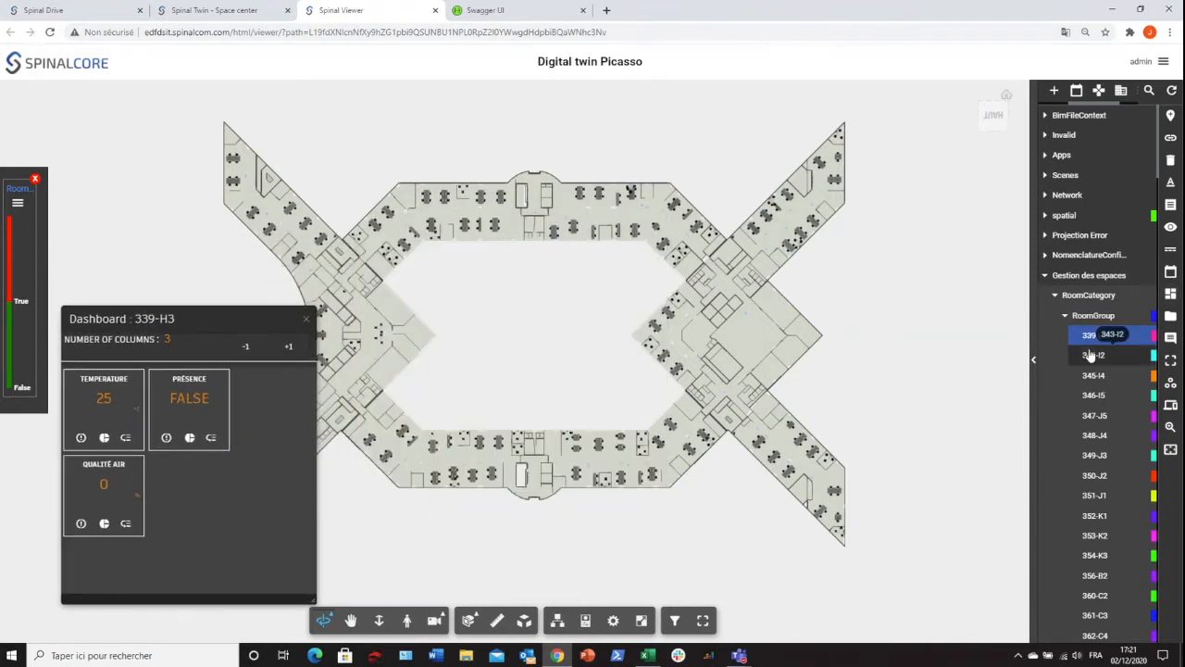
Inspect room 339-H3 in the Graph Node Inspector, expanding hasControlPoints, Profil confort 1 and hasBmsEndpoint to their endpoints
click(1170, 382)
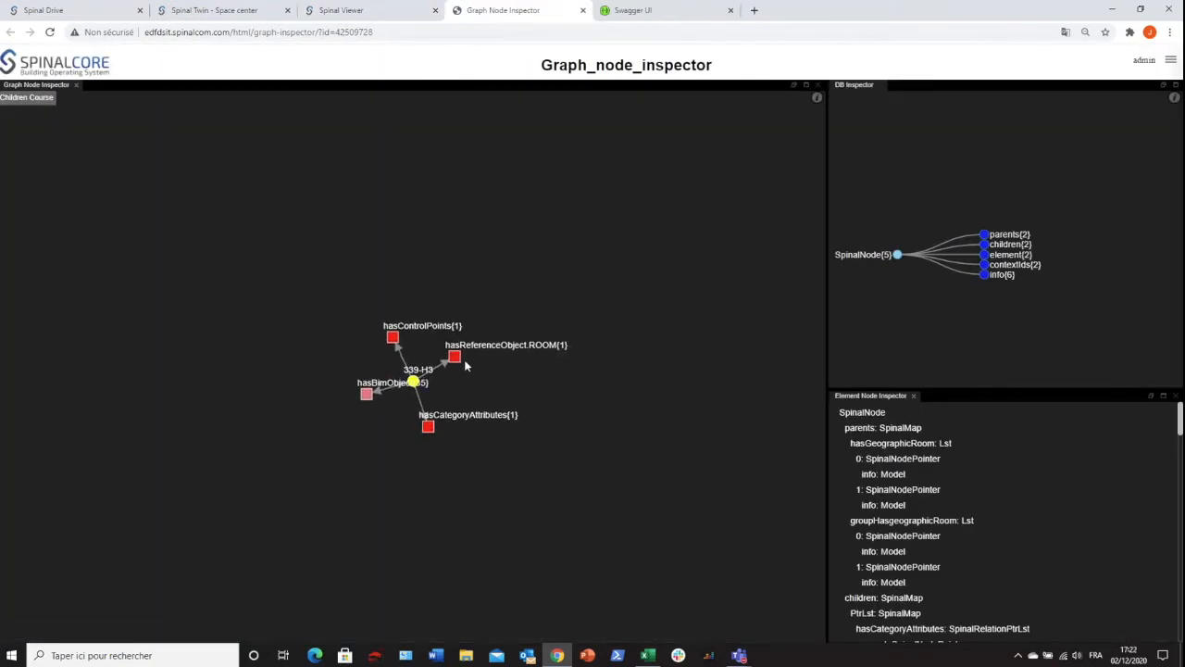
click(394, 341)
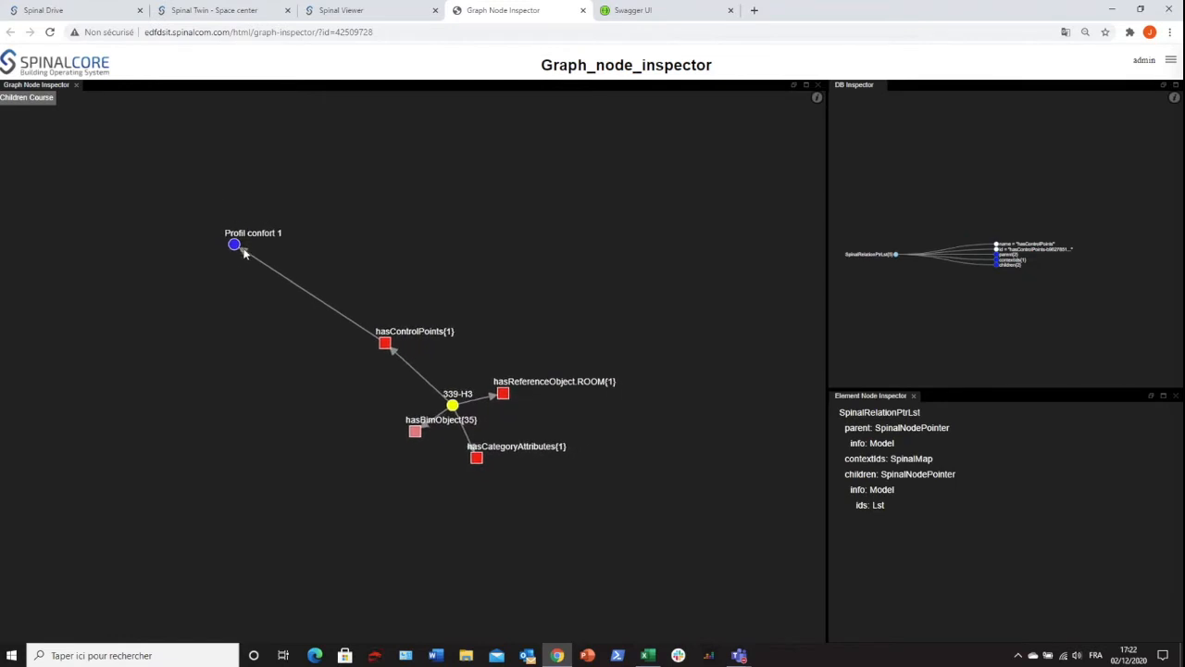
click(235, 246)
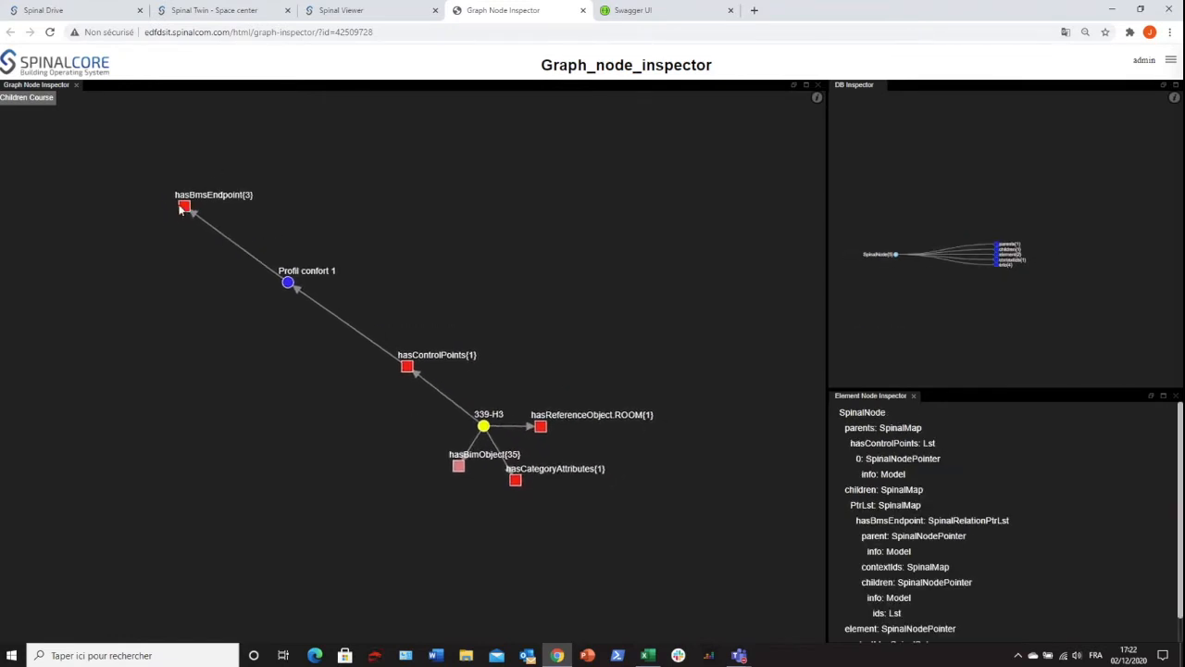
click(192, 213)
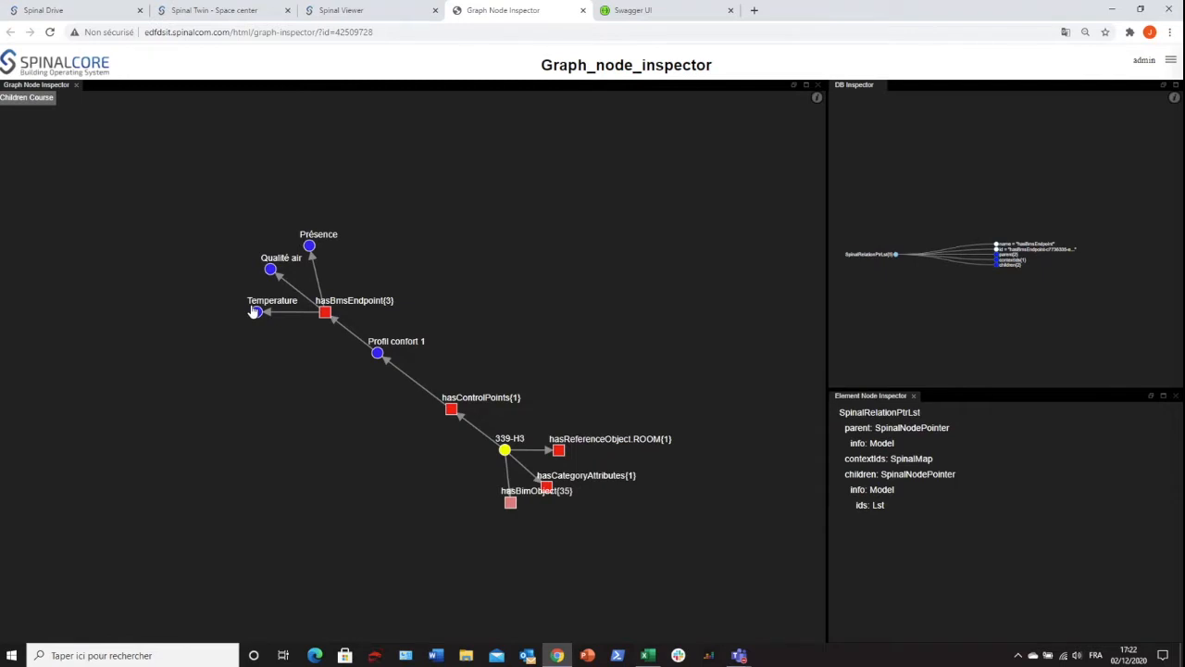
Return to the Spinal Viewer and arrange it side by side with Swagger UI in a separate browser window
click(375, 12)
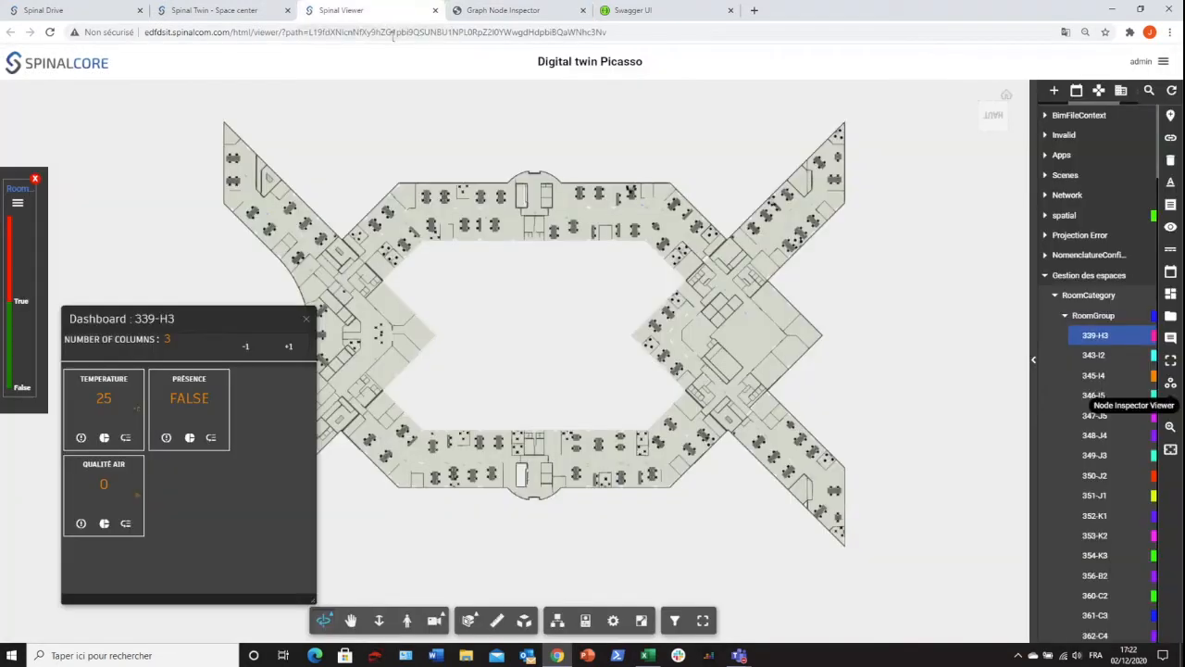
mouse_move(196, 320)
mouse_down()
mouse_move(192, 275)
mouse_move(178, 324)
mouse_up()
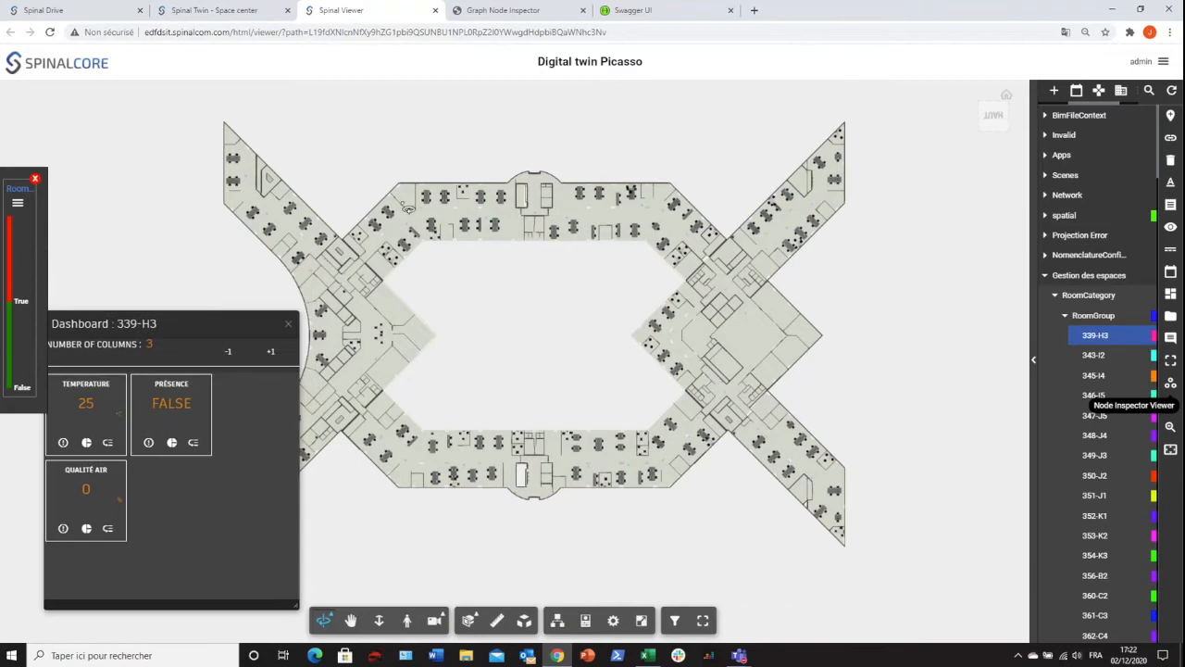
key(super+Left)
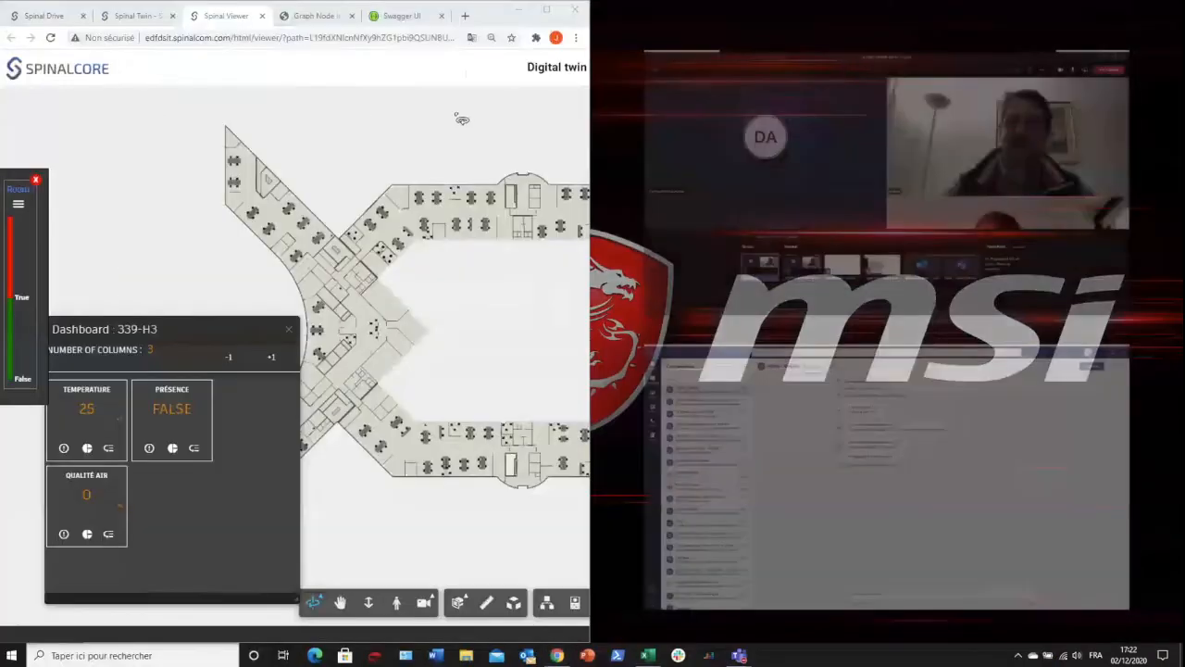
click(400, 16)
drag(400, 21, 1183, 138)
click(209, 16)
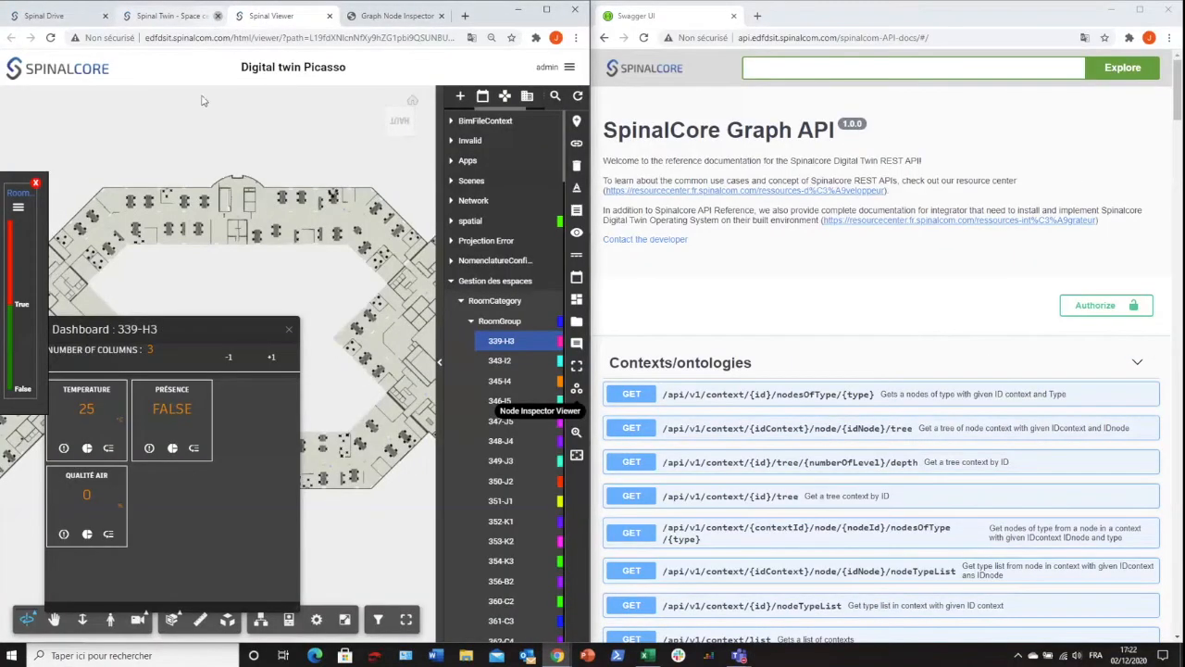
Reposition the 339-H3 dashboard below the floor plan so that it no longer covers the building
drag(218, 336, 317, 123)
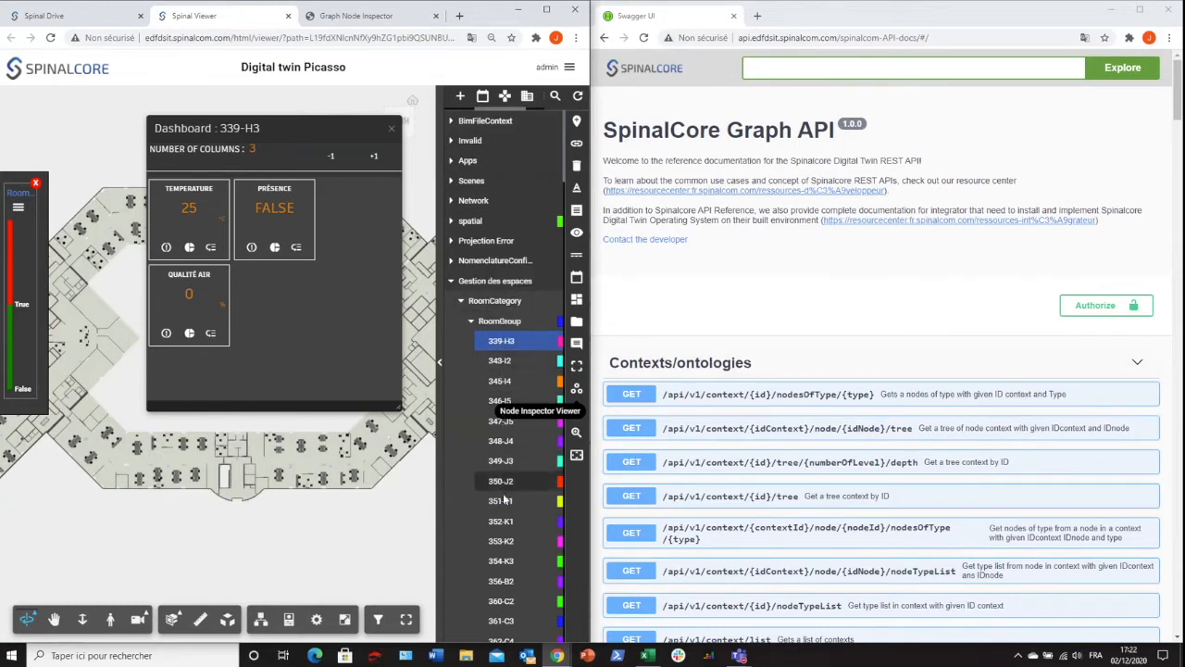
scroll(294, 468, down, 4)
drag(311, 132, 213, 200)
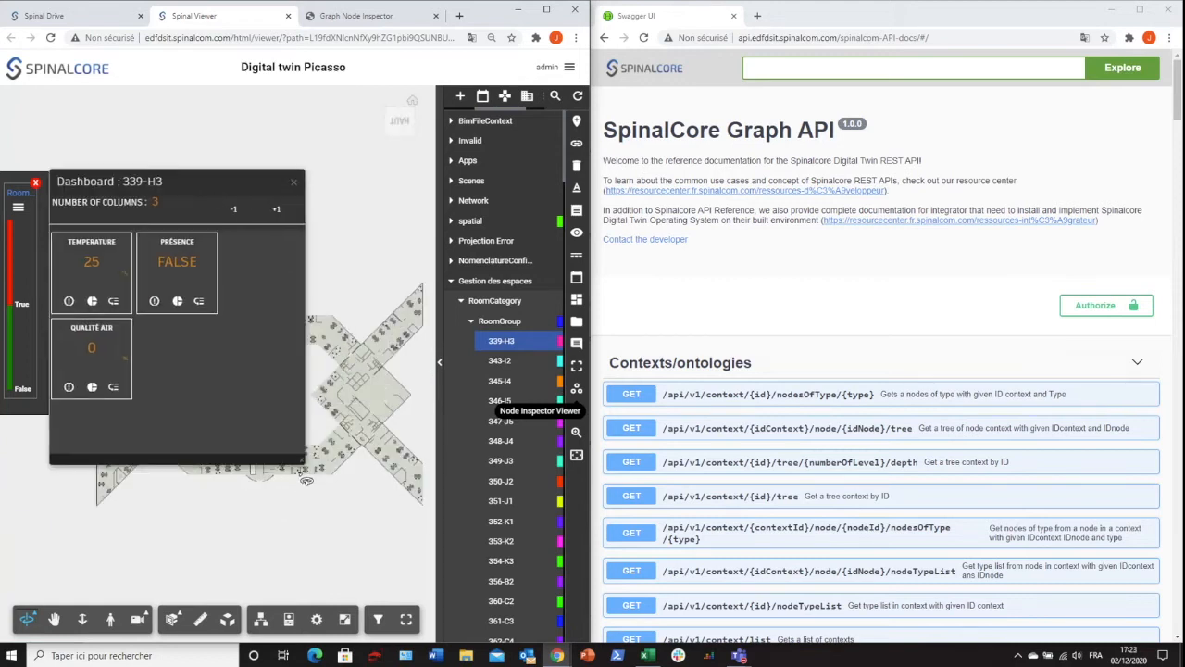
scroll(279, 224, up, 5)
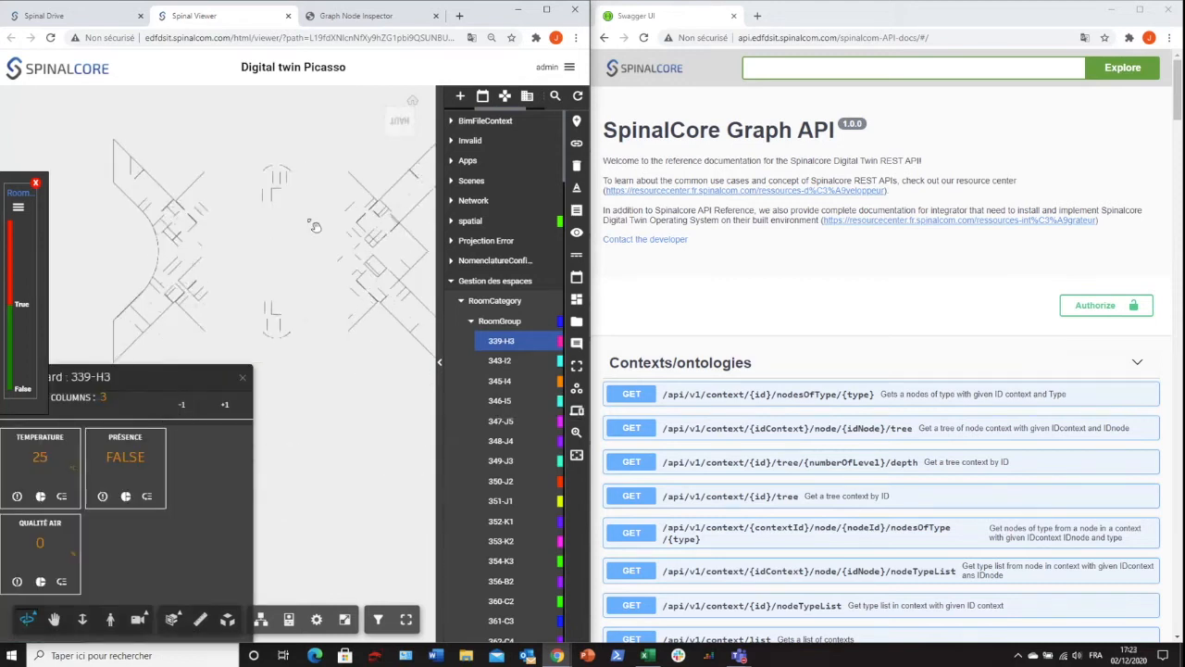
scroll(279, 224, down, 5)
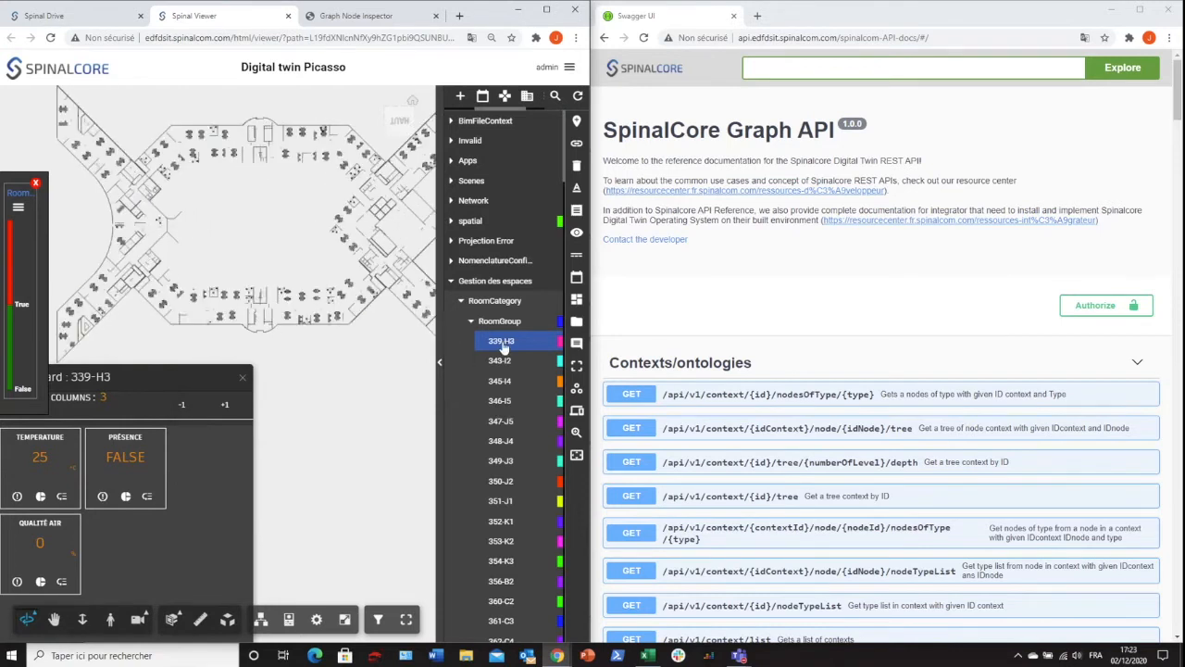
Locate room 339-H3 on the floor plan and choose Profil confort 1 / Présence for the heatmap
click(576, 433)
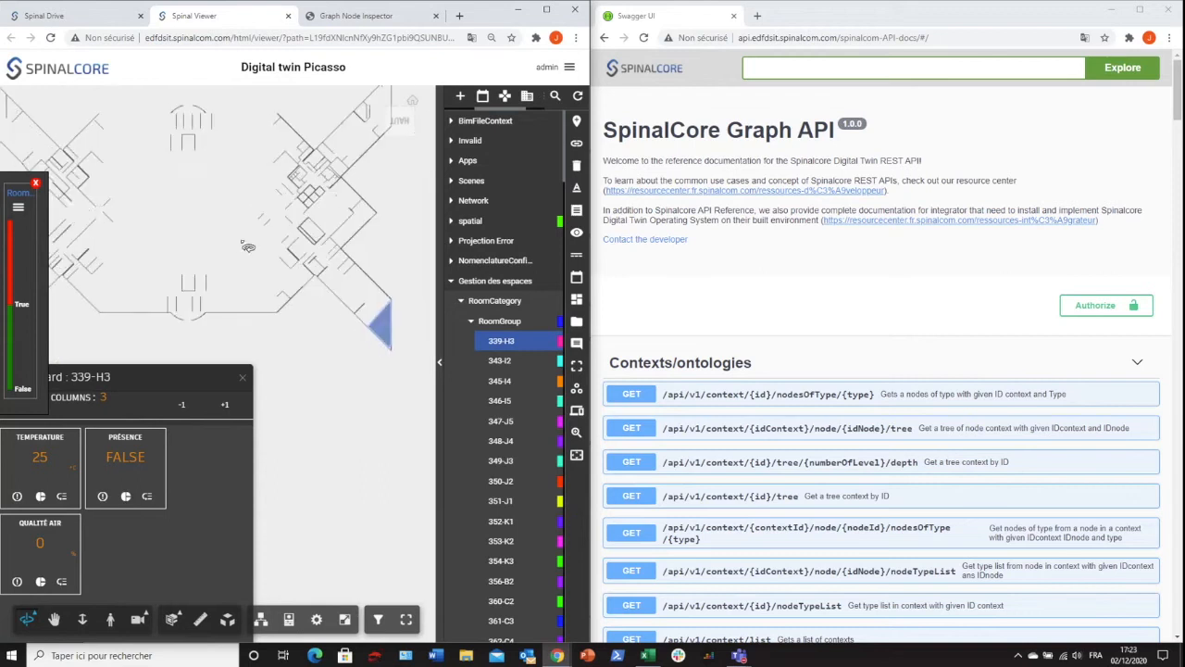
scroll(403, 339, down, 3)
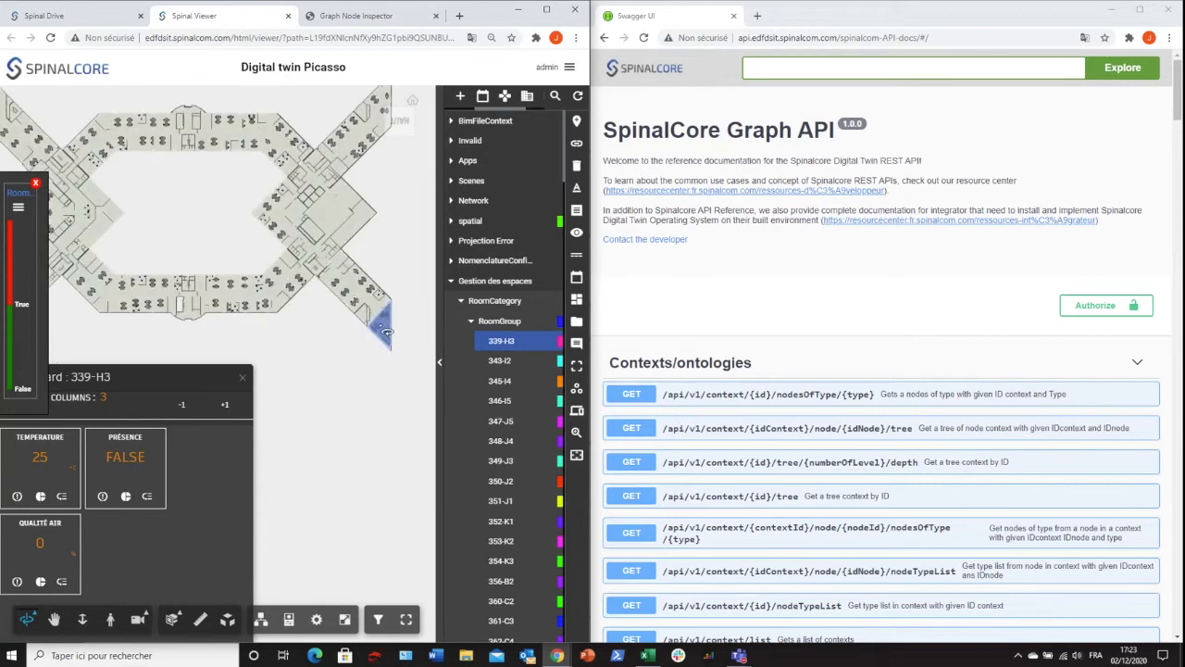
scroll(366, 379, up, 2)
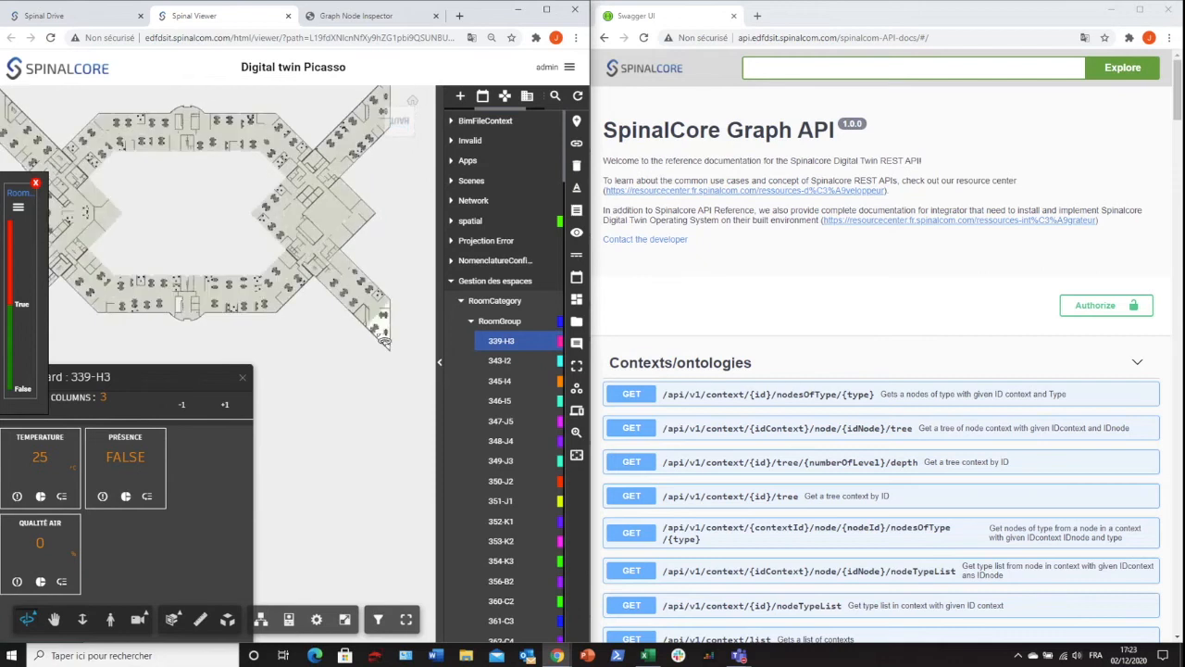
click(19, 210)
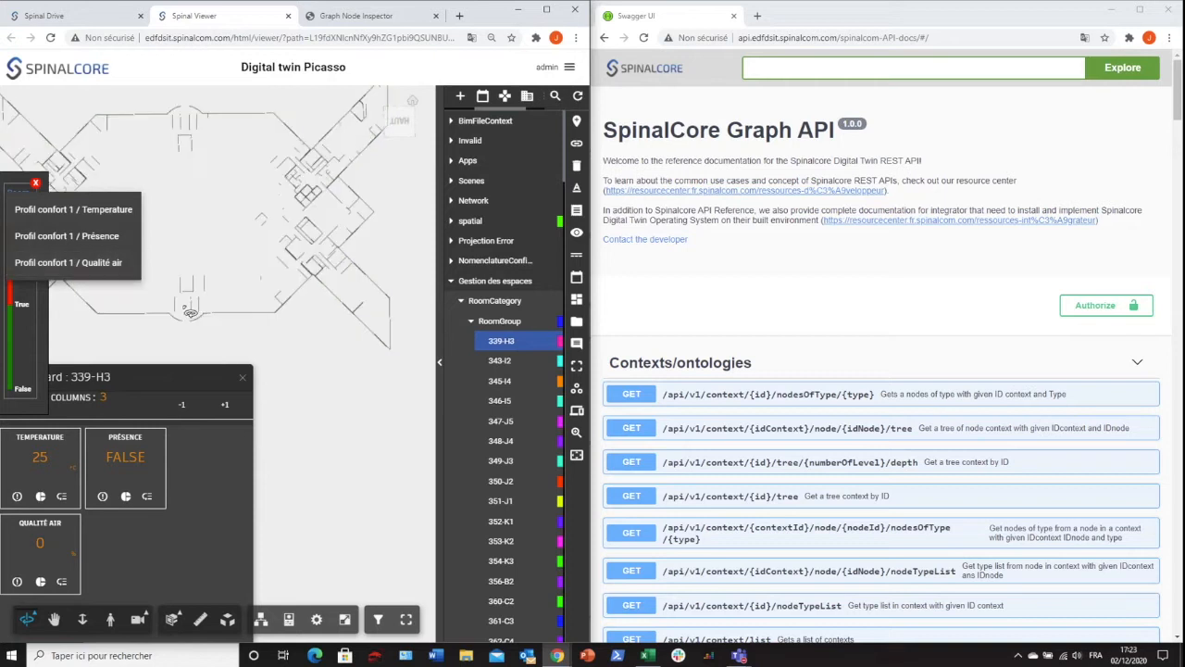
click(44, 236)
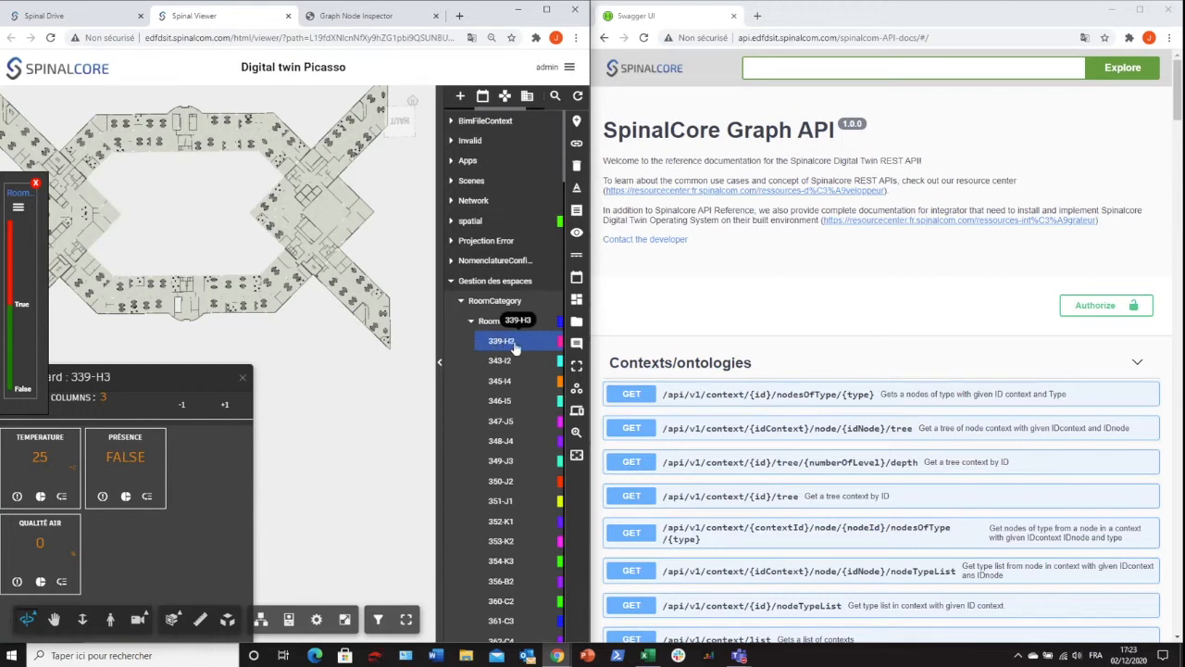
Collapse the Contexts/ontologies, Nodes, Node Attribut Categories and Node Attributs sections of the API documentation in Swagger UI
scroll(755, 403, down, 3)
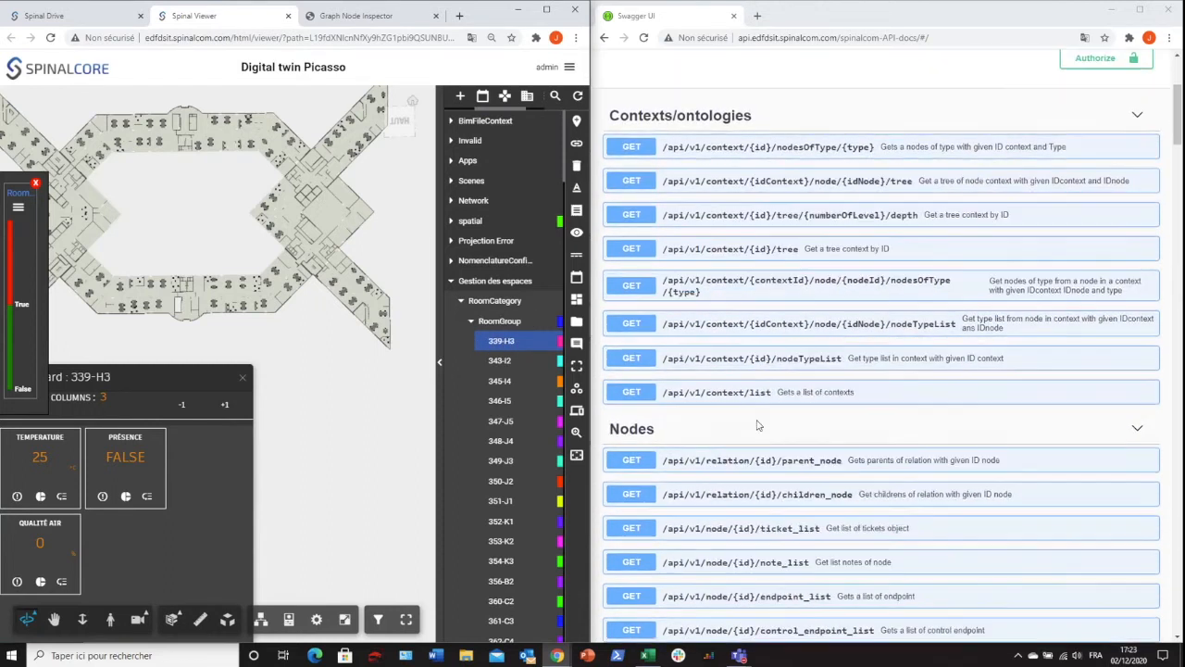
click(759, 428)
scroll(741, 371, down, 3)
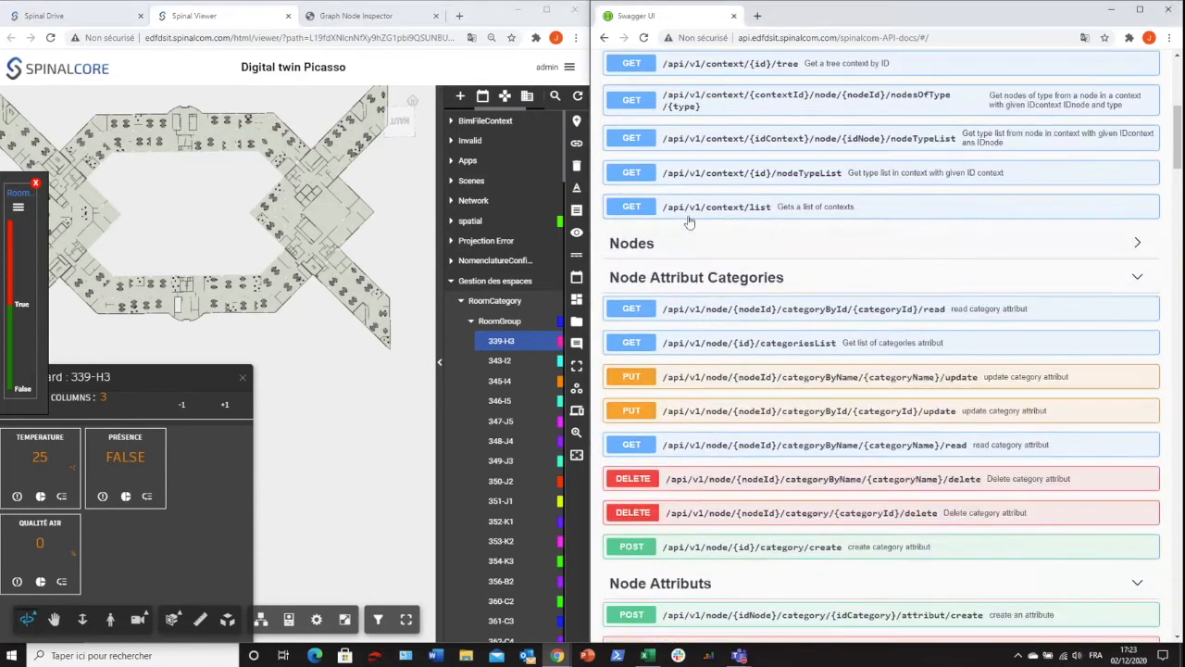
scroll(713, 278, up, 5)
click(702, 243)
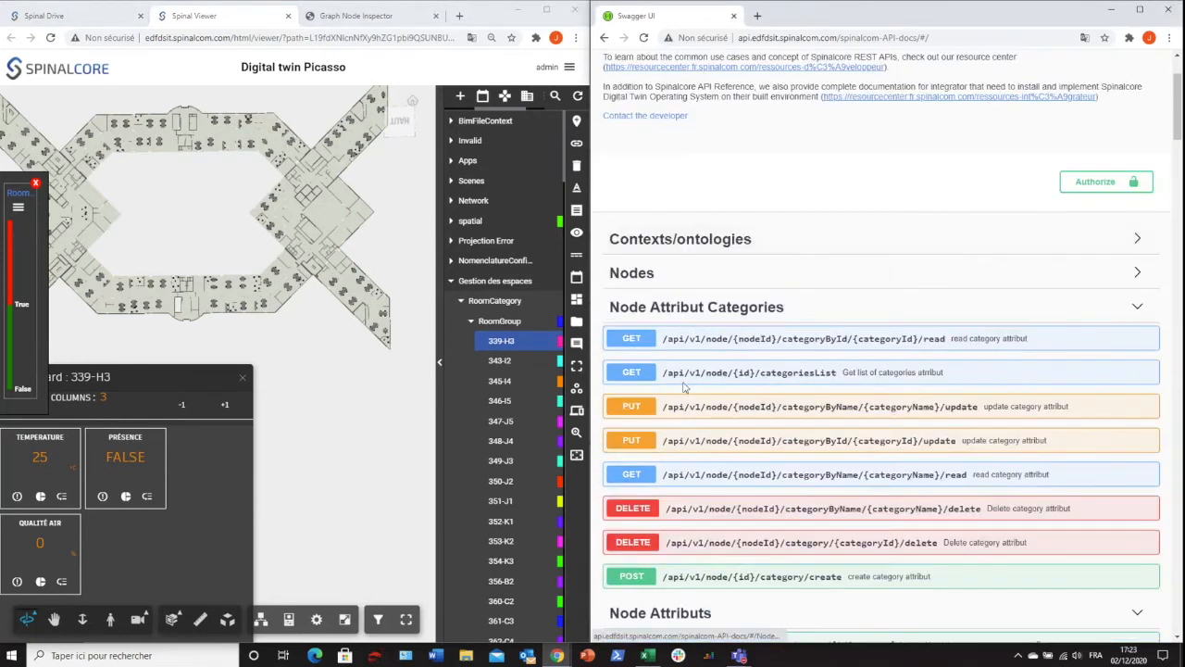
click(701, 312)
click(695, 342)
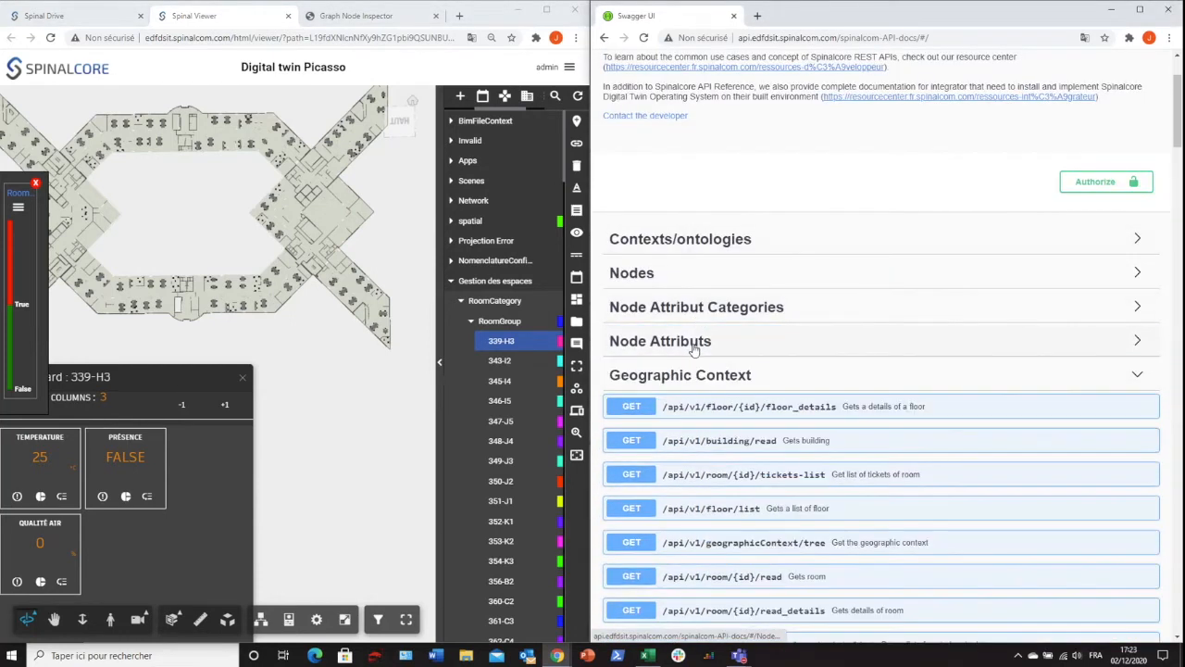
Switch to the SpinalCom Centre de ressources in Edge and open the developer page API Tutoriel 3 : création d'une heatmap dynamique
click(758, 16)
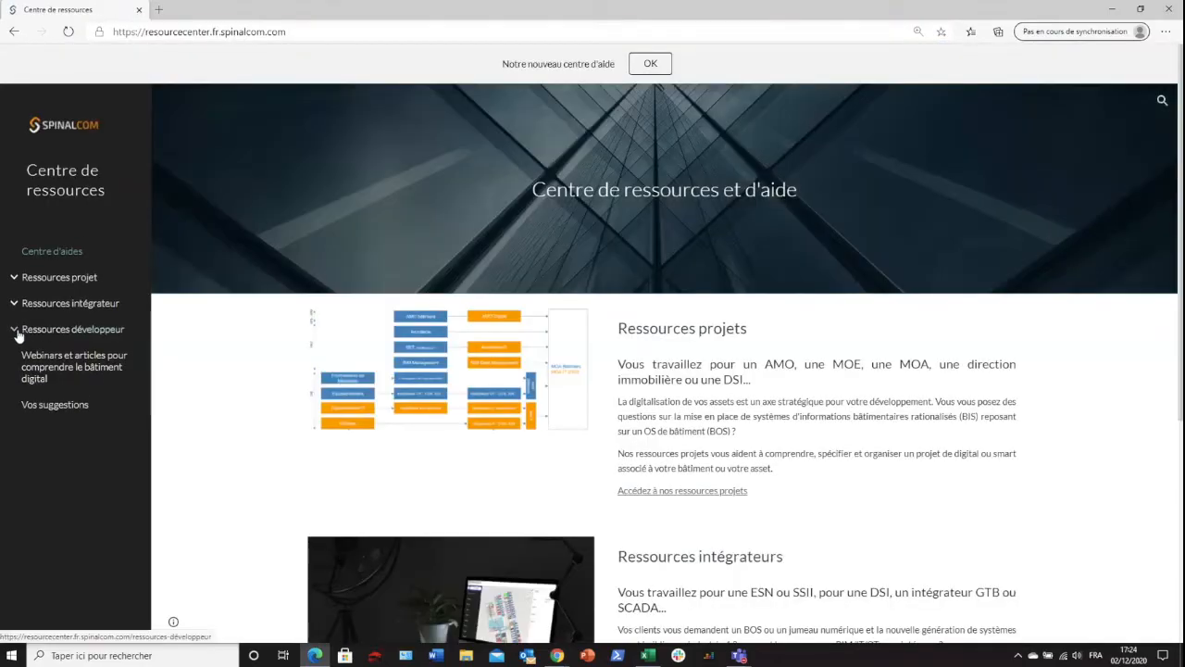
click(17, 331)
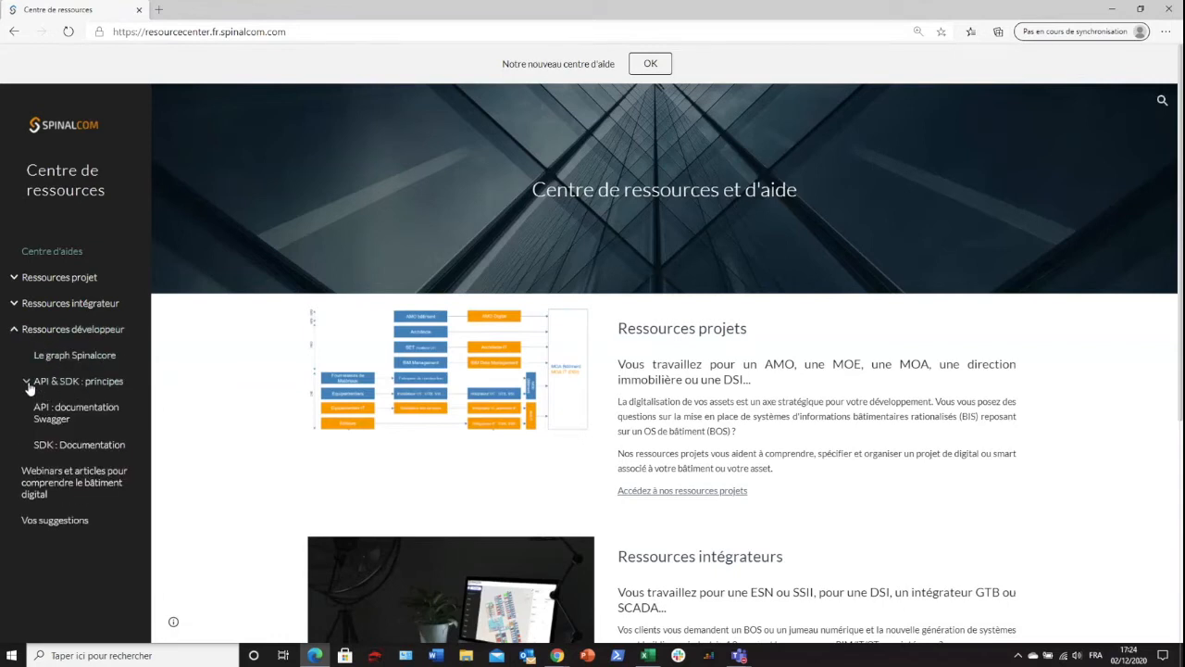
click(29, 386)
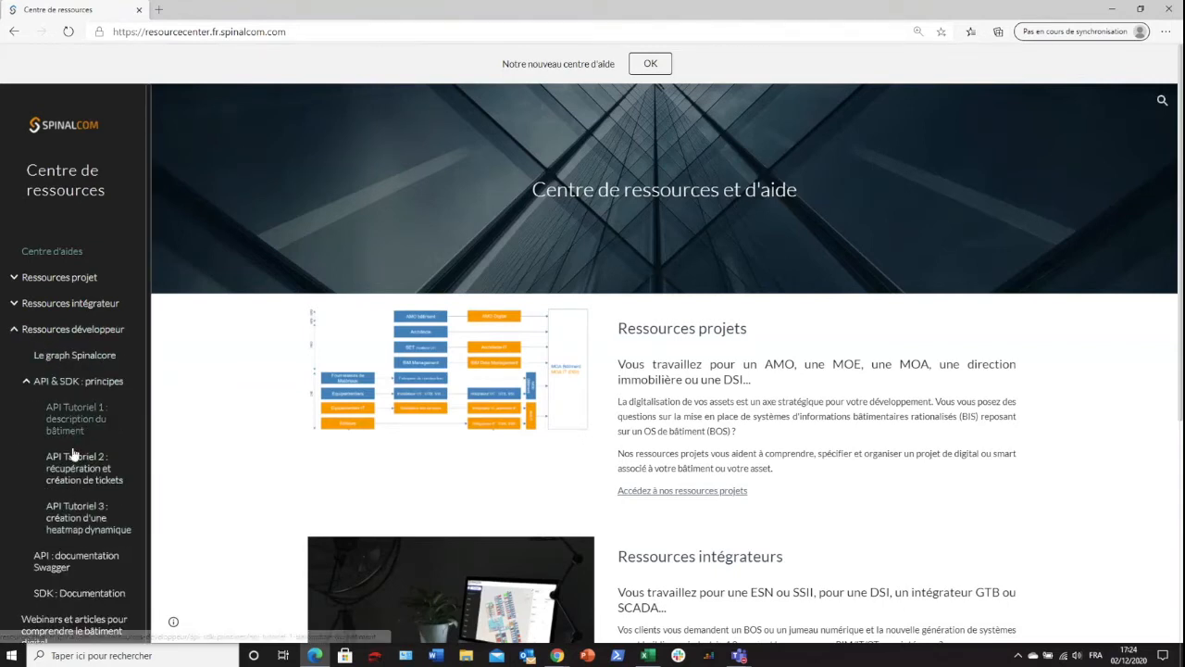
click(73, 524)
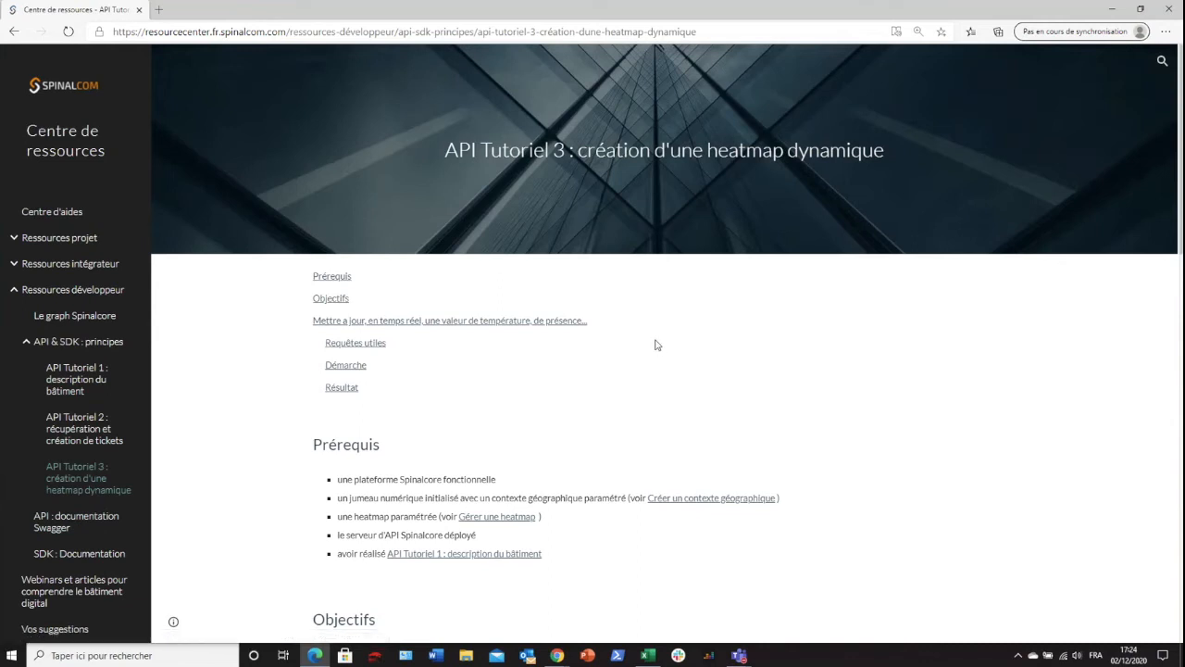
Read the heatmap tutorial's prerequisites, objectives and useful requests, highlighting control_endpoint_list and the endpoint update request
scroll(690, 351, down, 5)
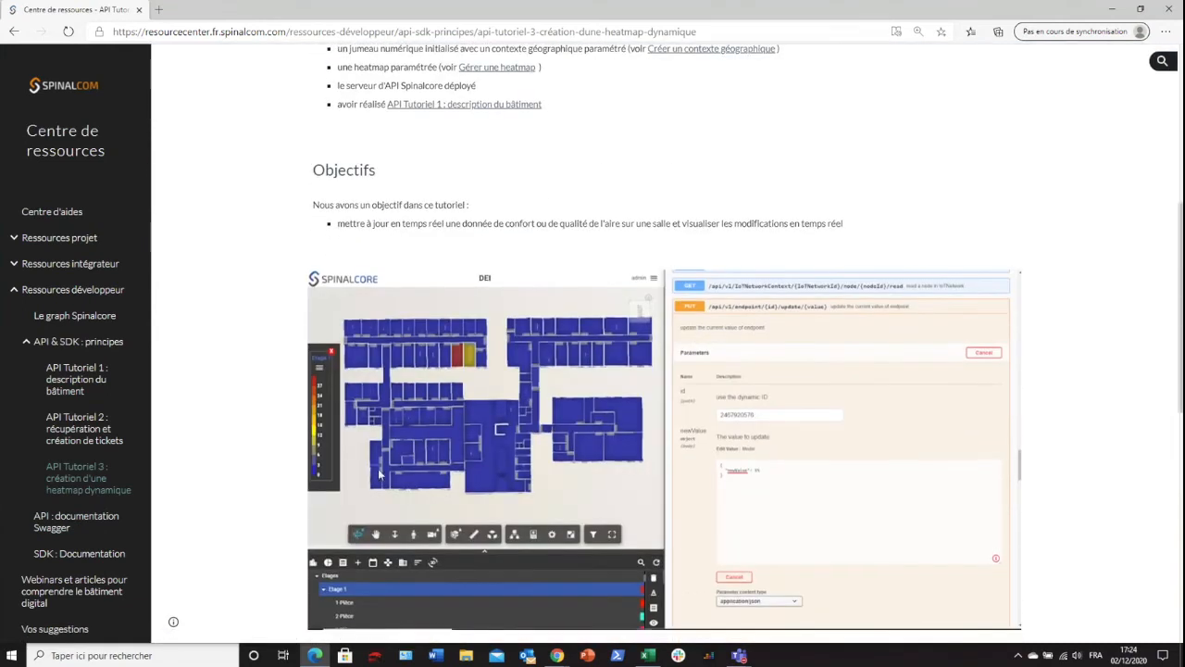
scroll(690, 419, up, 3)
scroll(677, 413, down, 1)
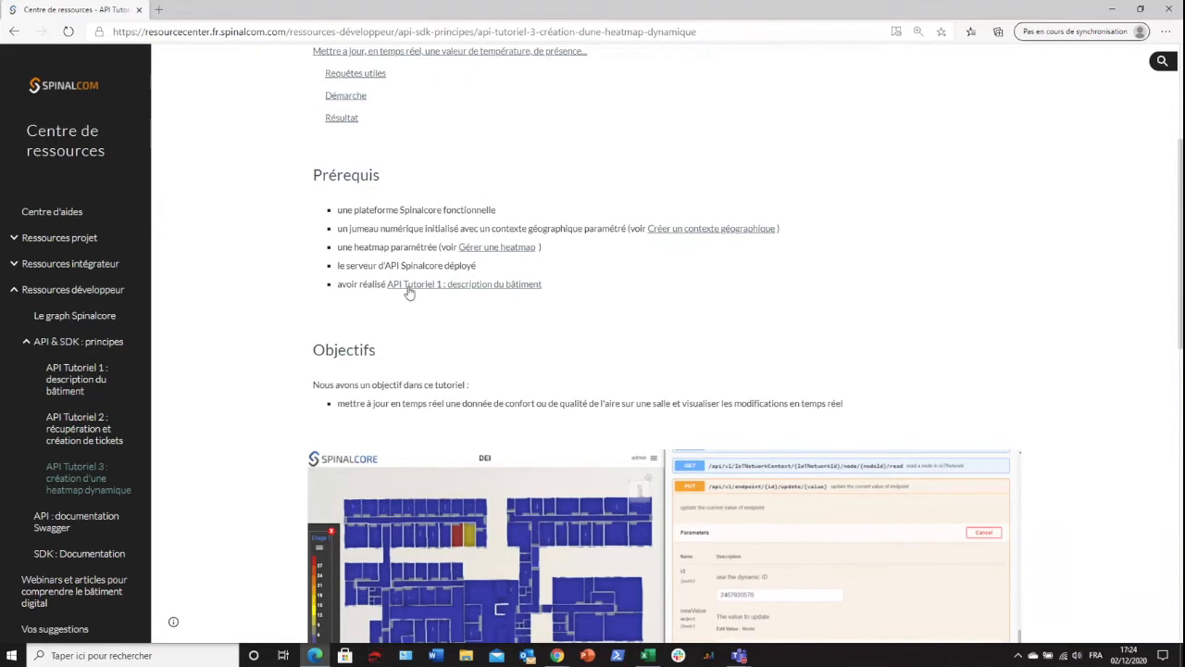
scroll(427, 324, down, 7)
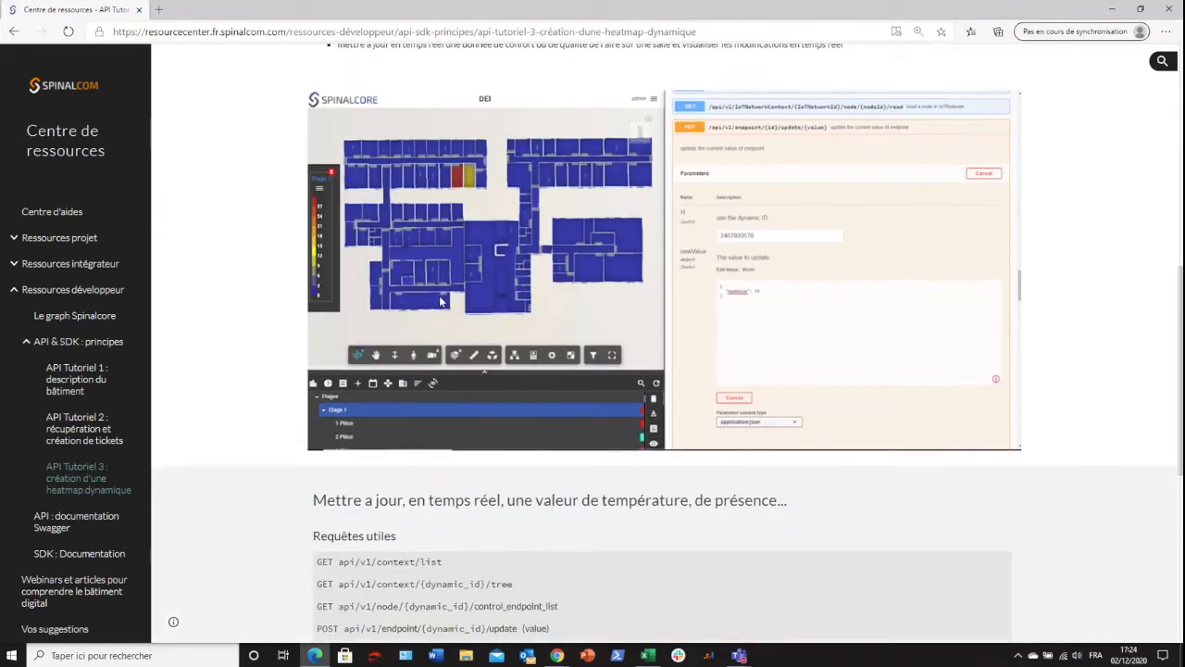
scroll(424, 308, down, 2)
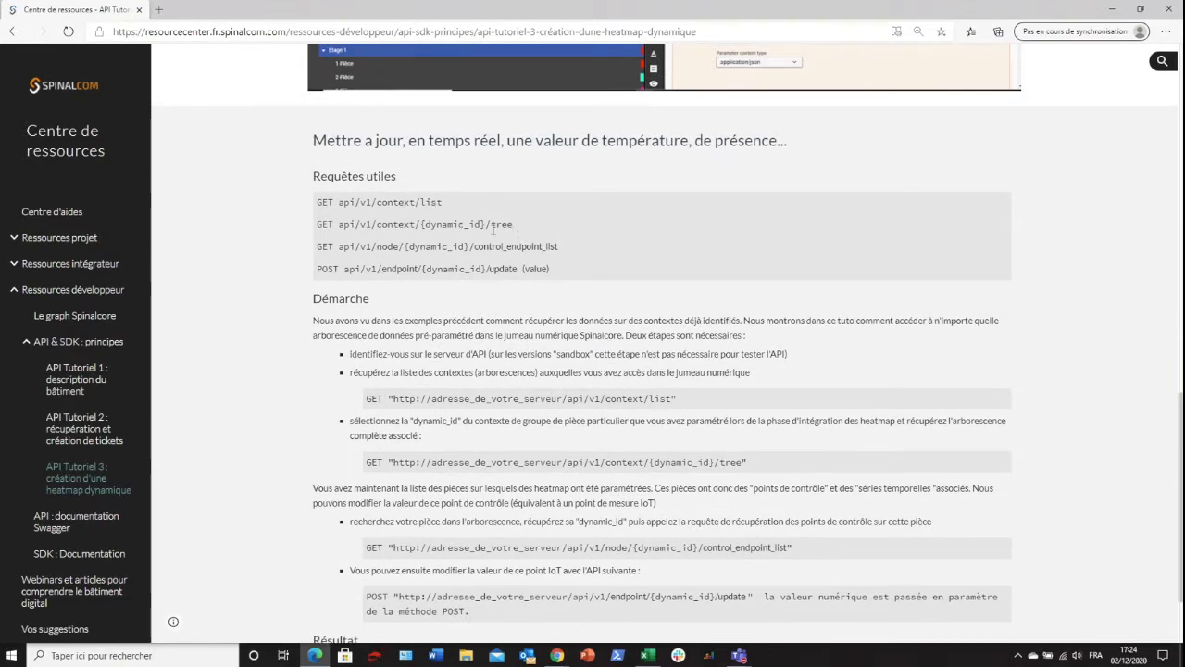
drag(474, 246, 561, 248)
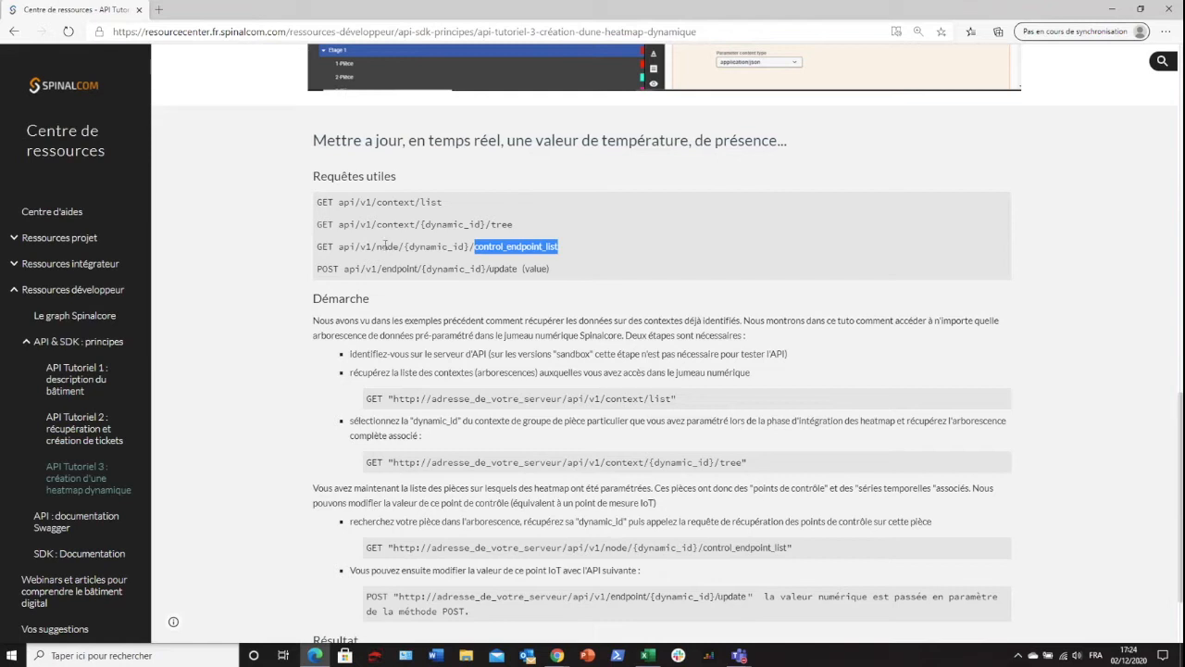
drag(383, 267, 588, 269)
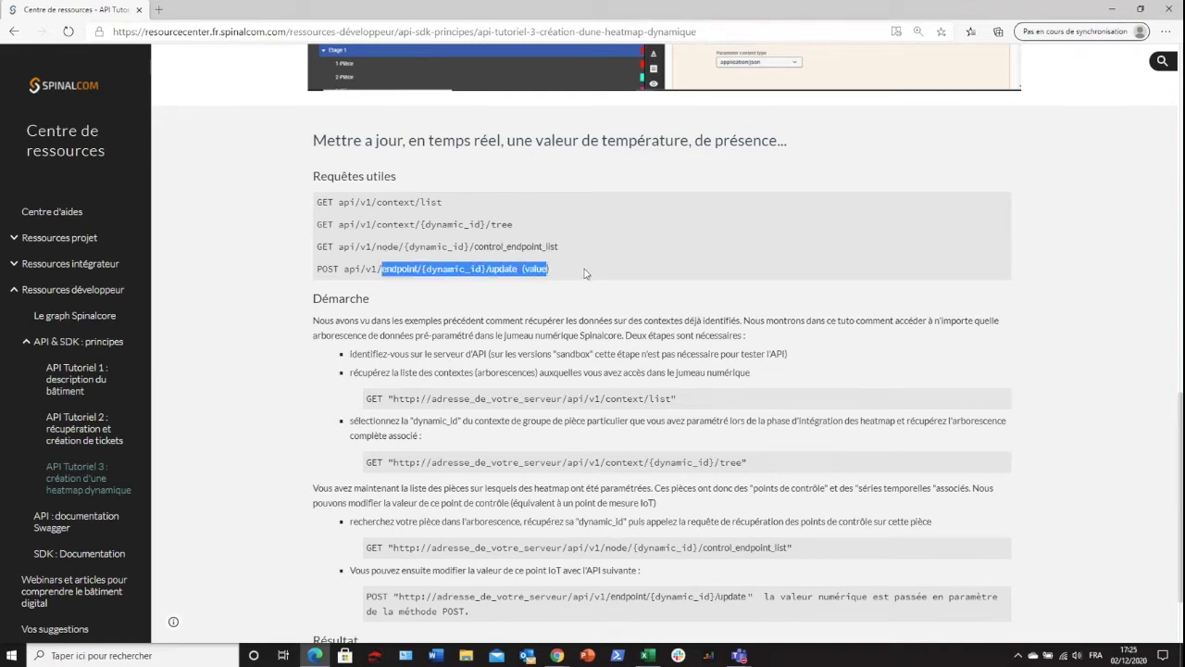
click(597, 273)
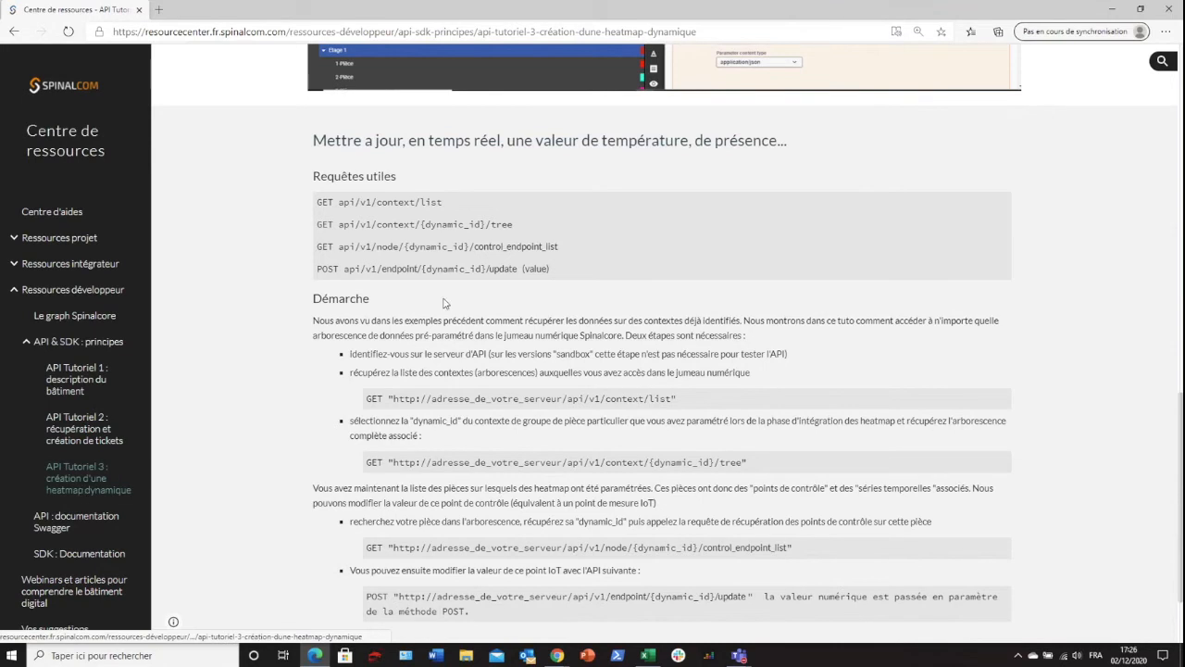
Open API Tutoriel 1 : description du bâtiment and examine its geographic API requests and procedure
scroll(451, 275, down, 2)
click(77, 375)
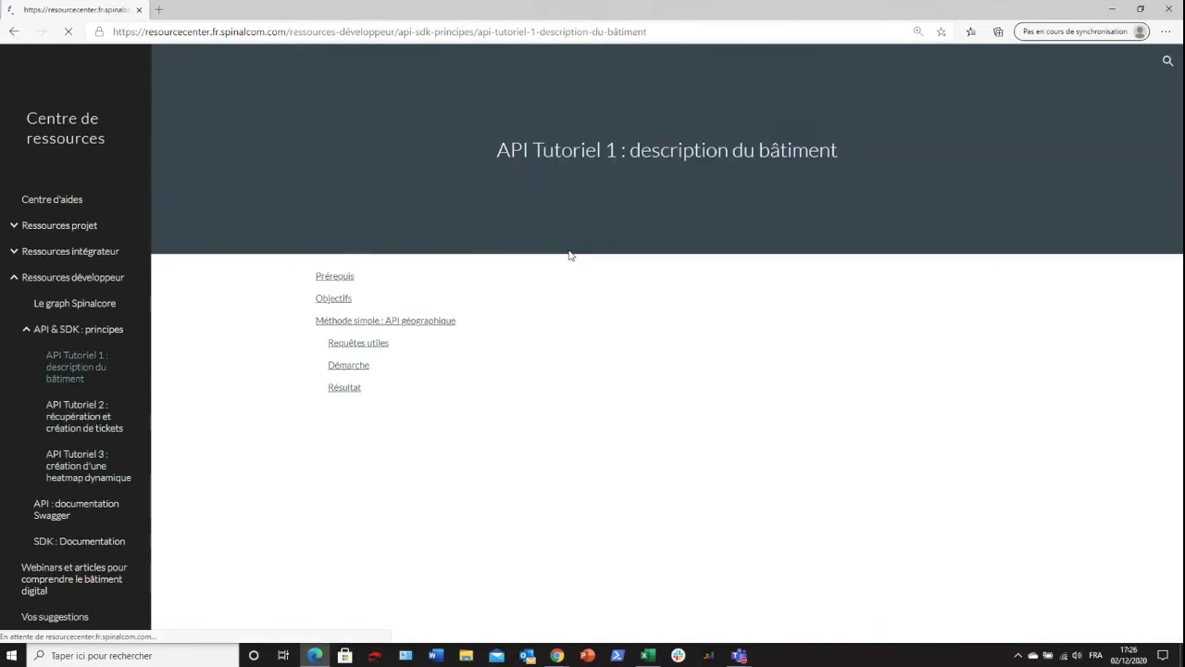
scroll(478, 309, down, 15)
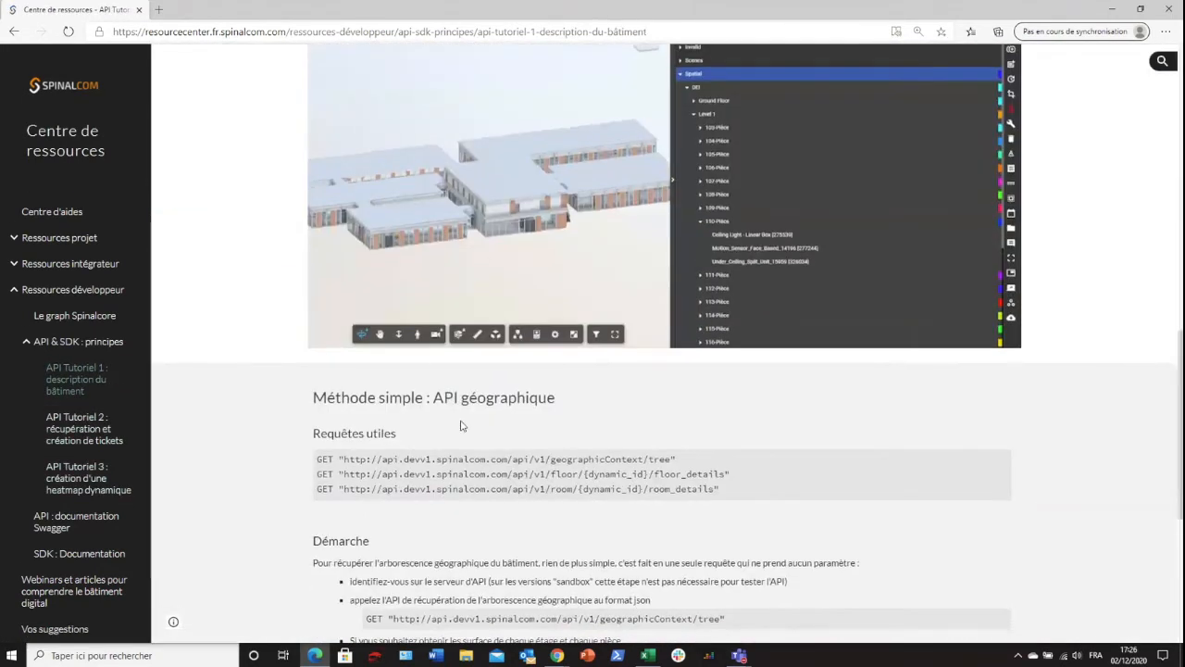
scroll(606, 331, down, 3)
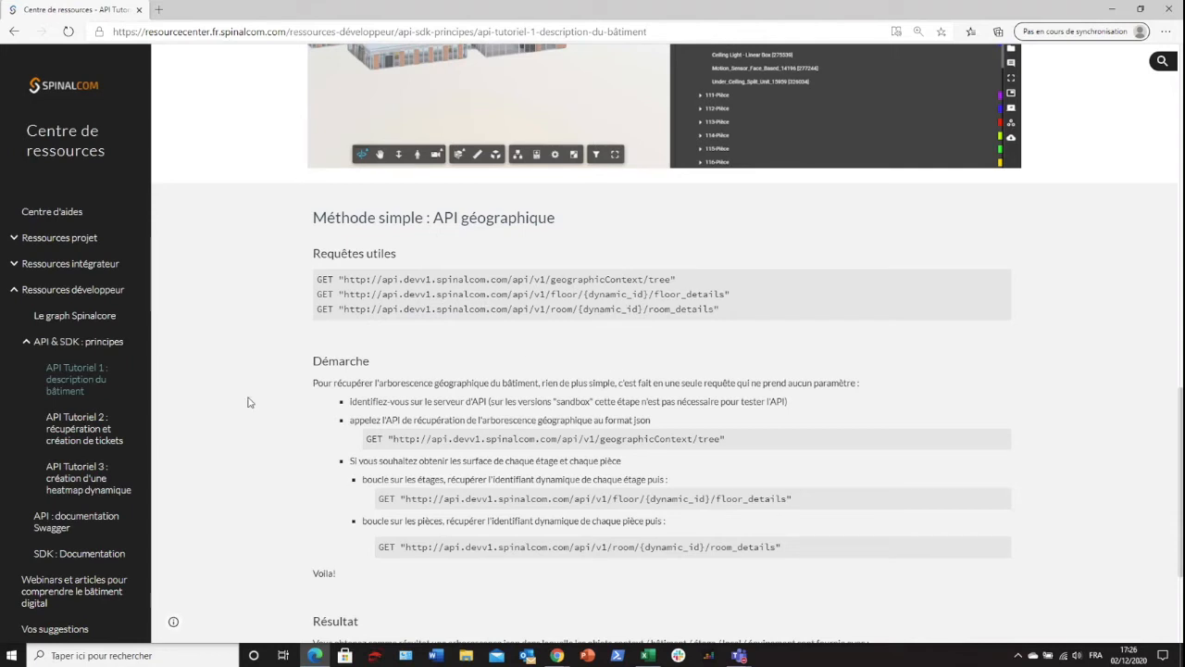
View API Tutoriel 2 on tickets briefly, and return to the Requêtes utiles section of API Tutoriel 3
click(104, 435)
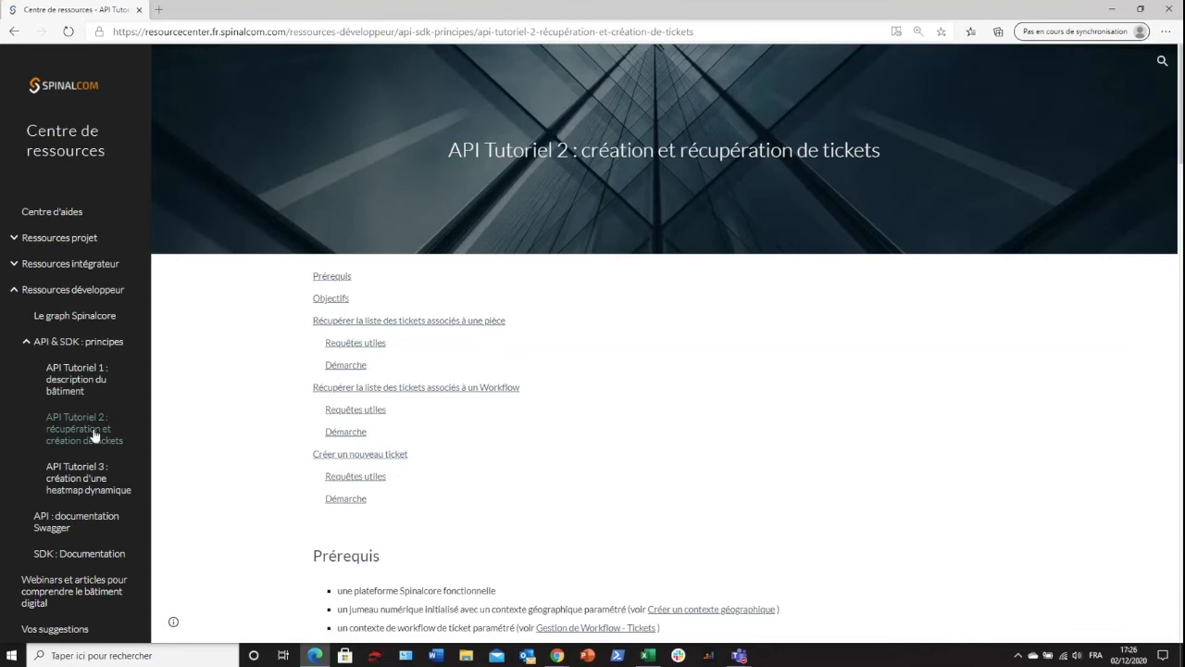
click(80, 480)
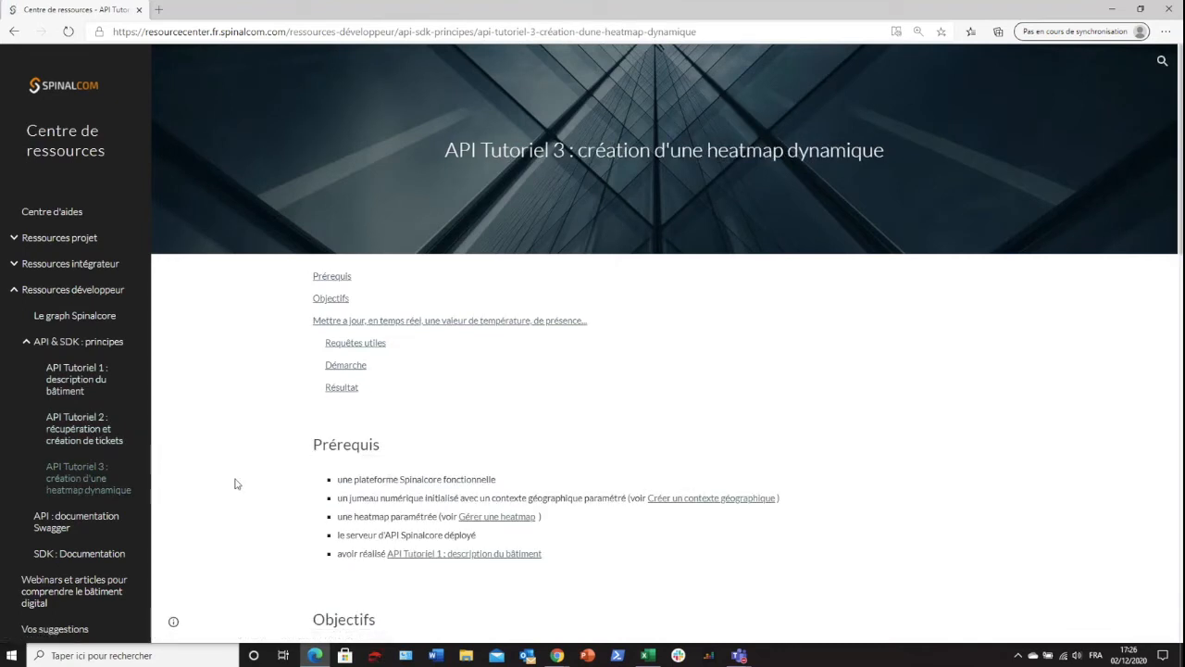
scroll(440, 129, down, 6)
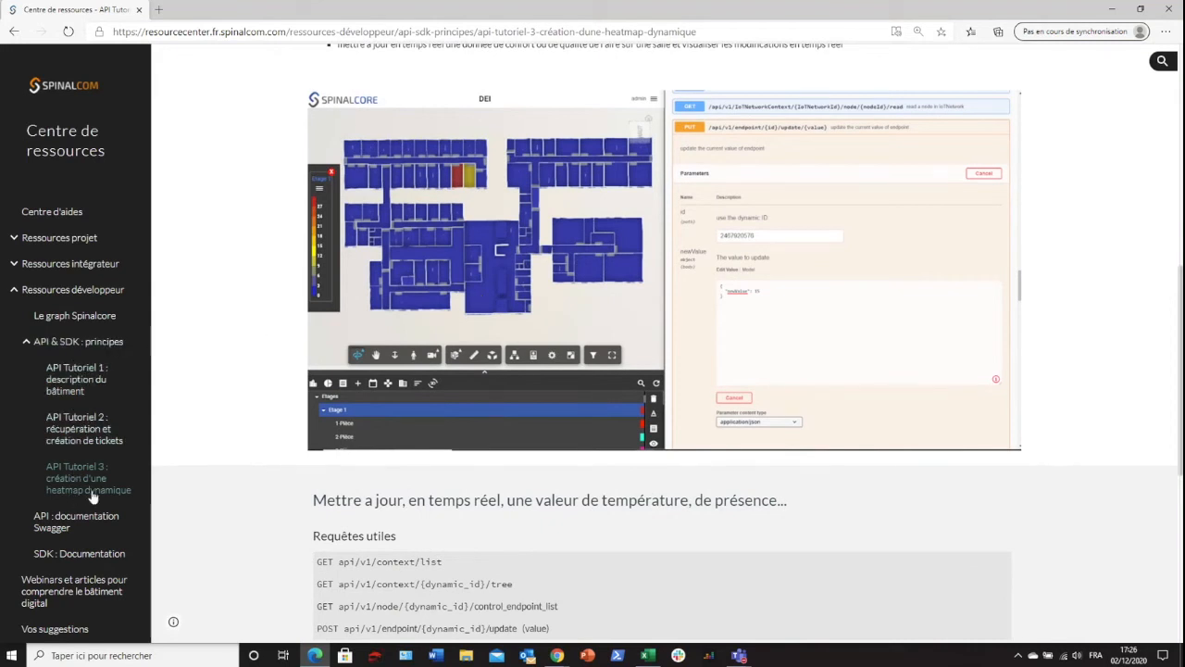
scroll(352, 458, down, 3)
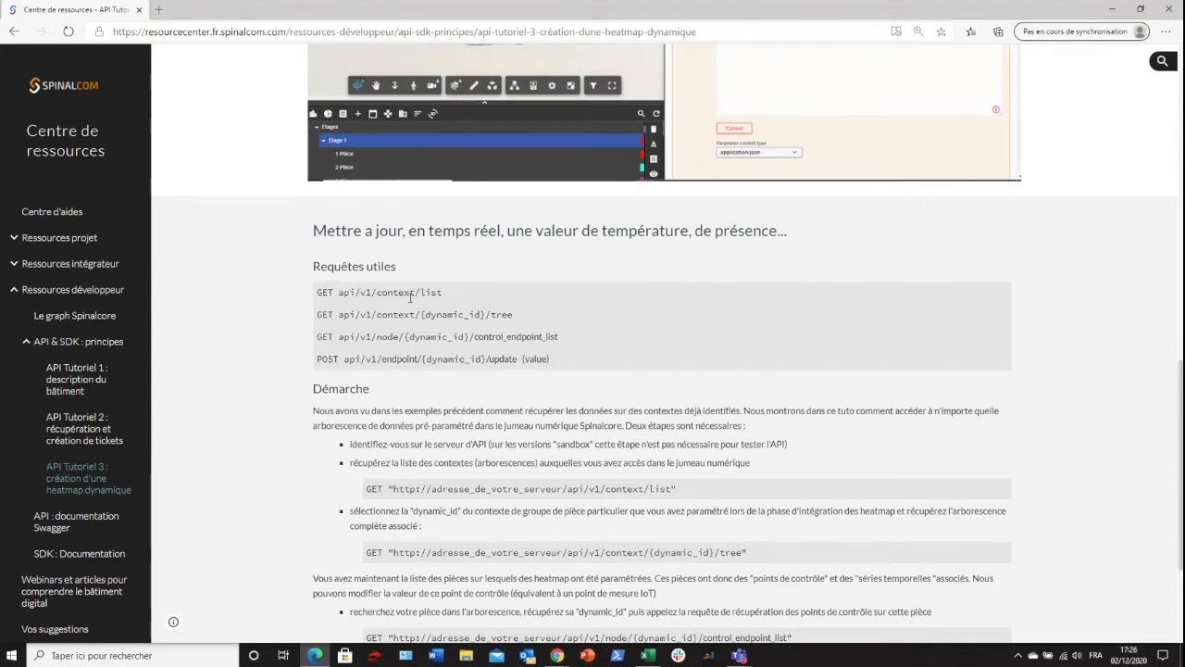
Switch back to Swagger UI in Chrome and execute the GET /api/v1/context/list request under Contexts/ontologies
click(1111, 10)
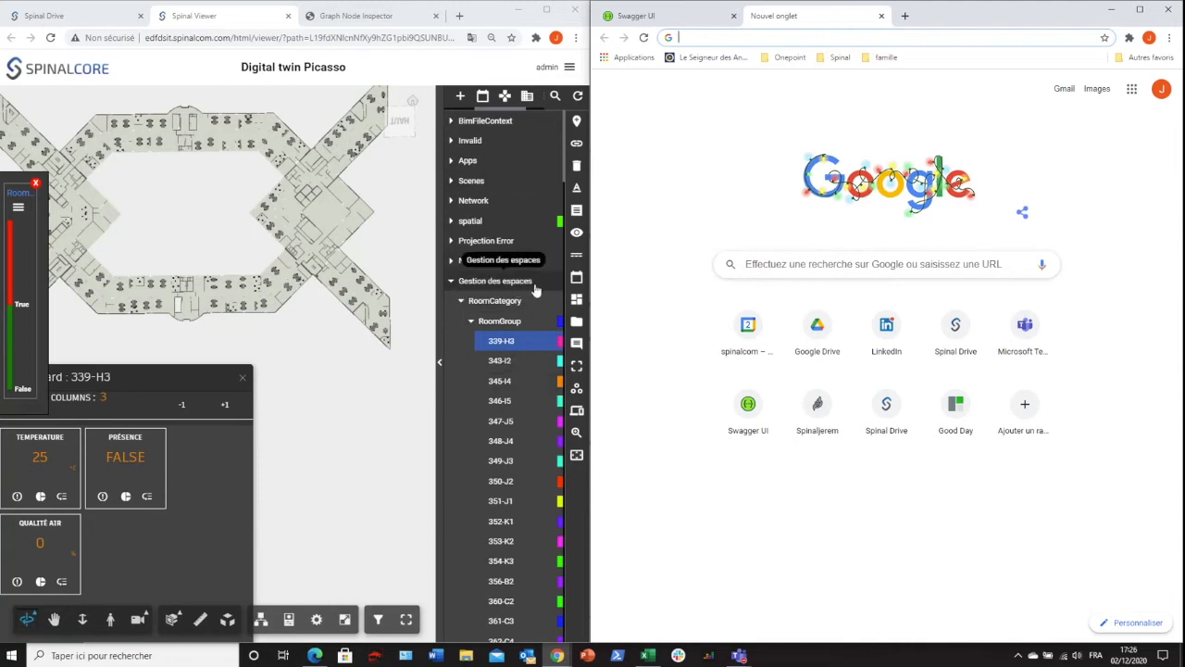
click(683, 13)
click(678, 239)
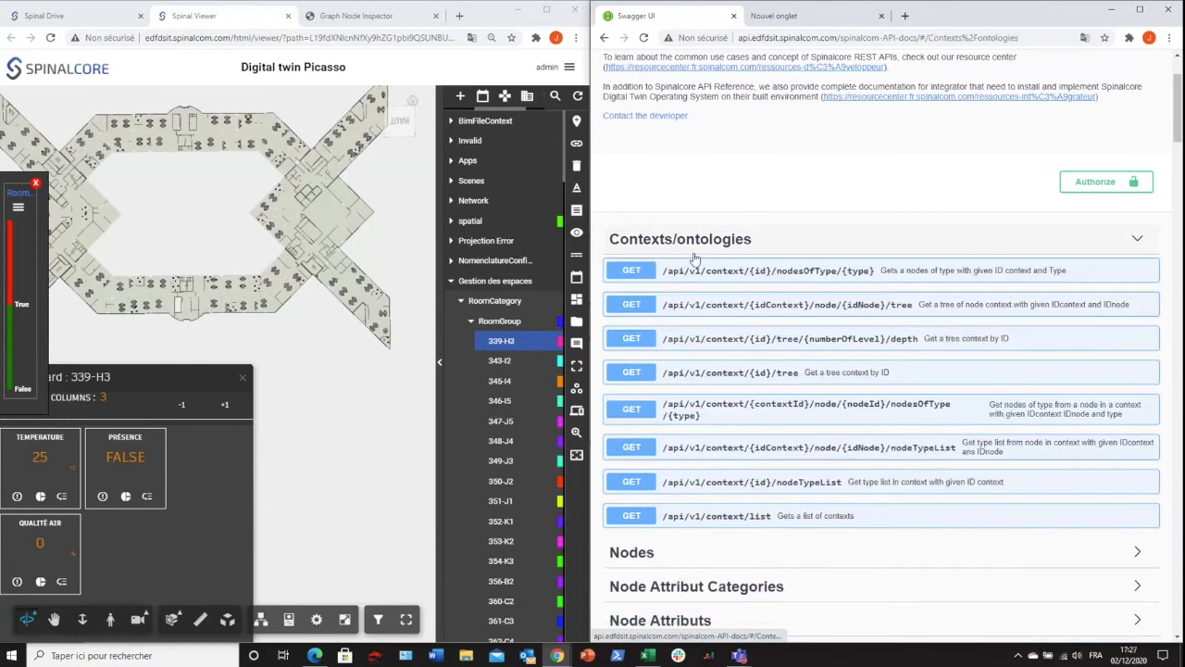
click(755, 516)
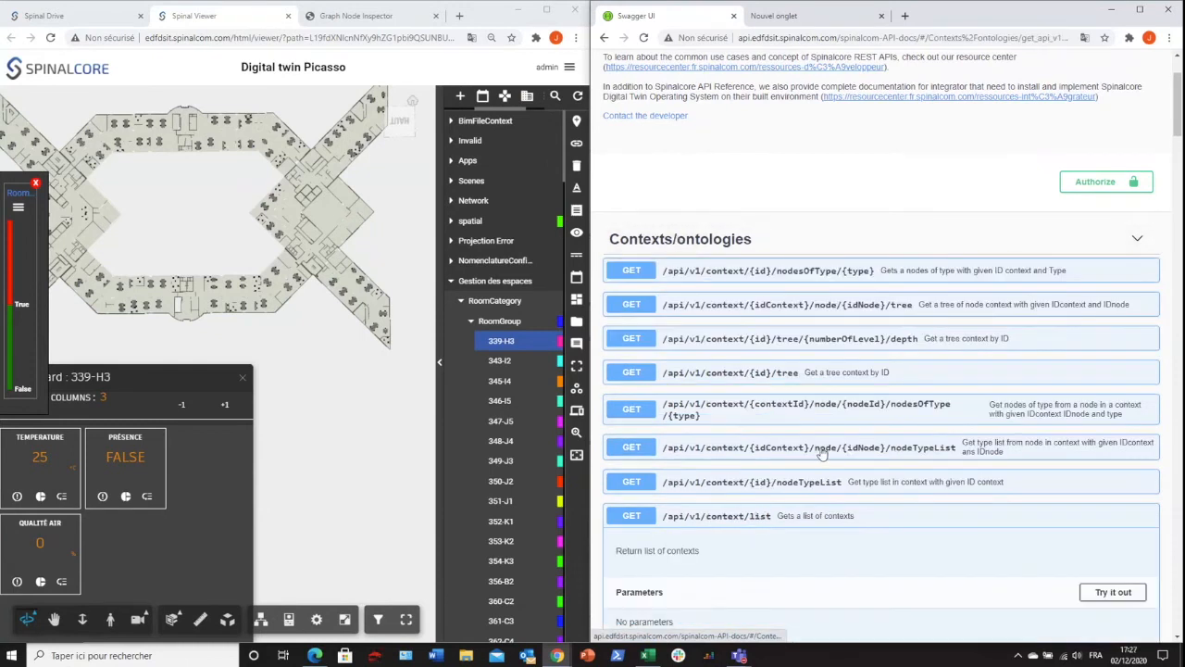
scroll(1090, 351, down, 3)
click(1115, 285)
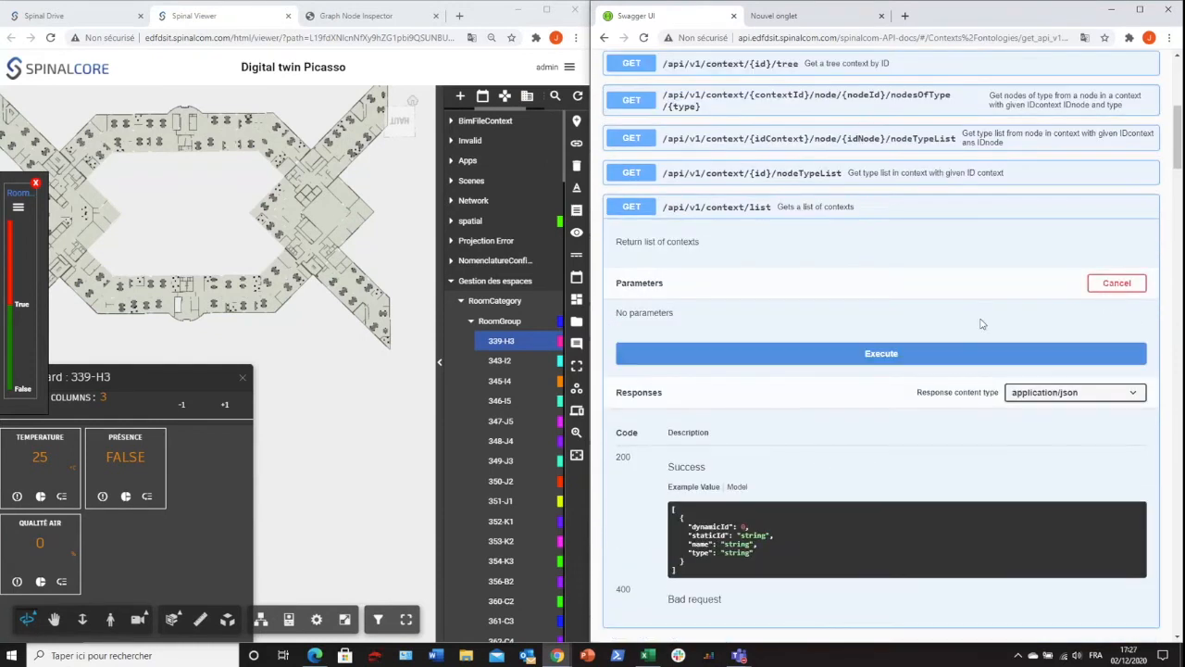
click(941, 357)
Find the Gestion des espaces context in the response body and copy its dynamicId
scroll(802, 315, down, 2)
scroll(765, 451, down, 3)
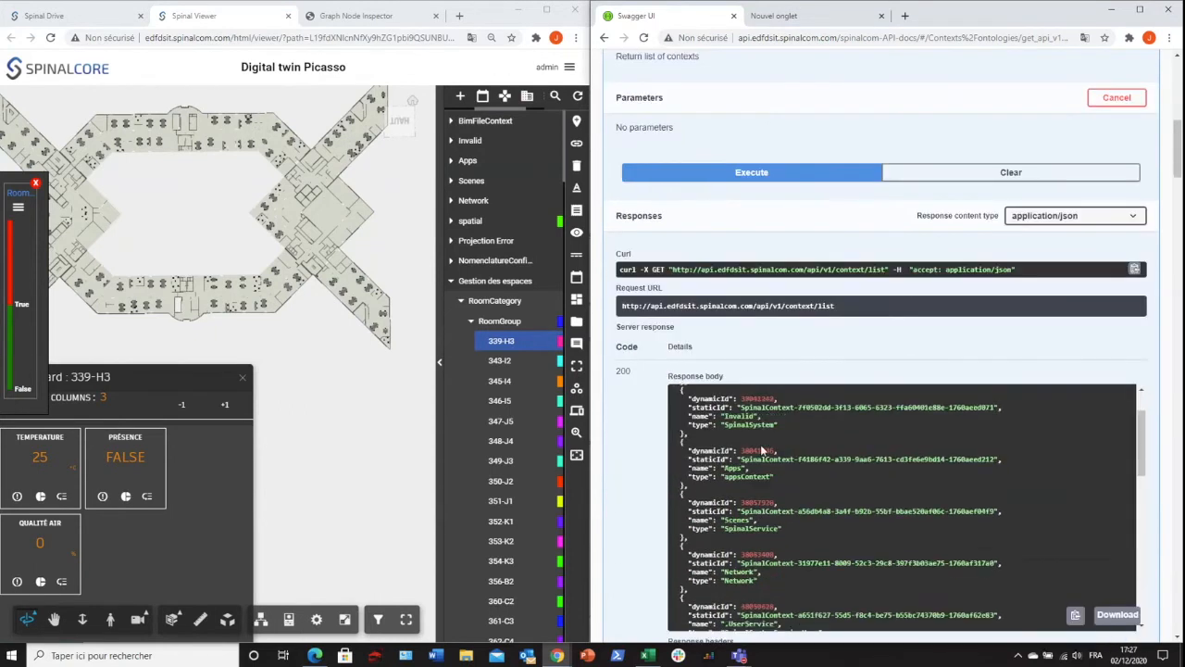
scroll(765, 451, down, 3)
scroll(776, 442, down, 3)
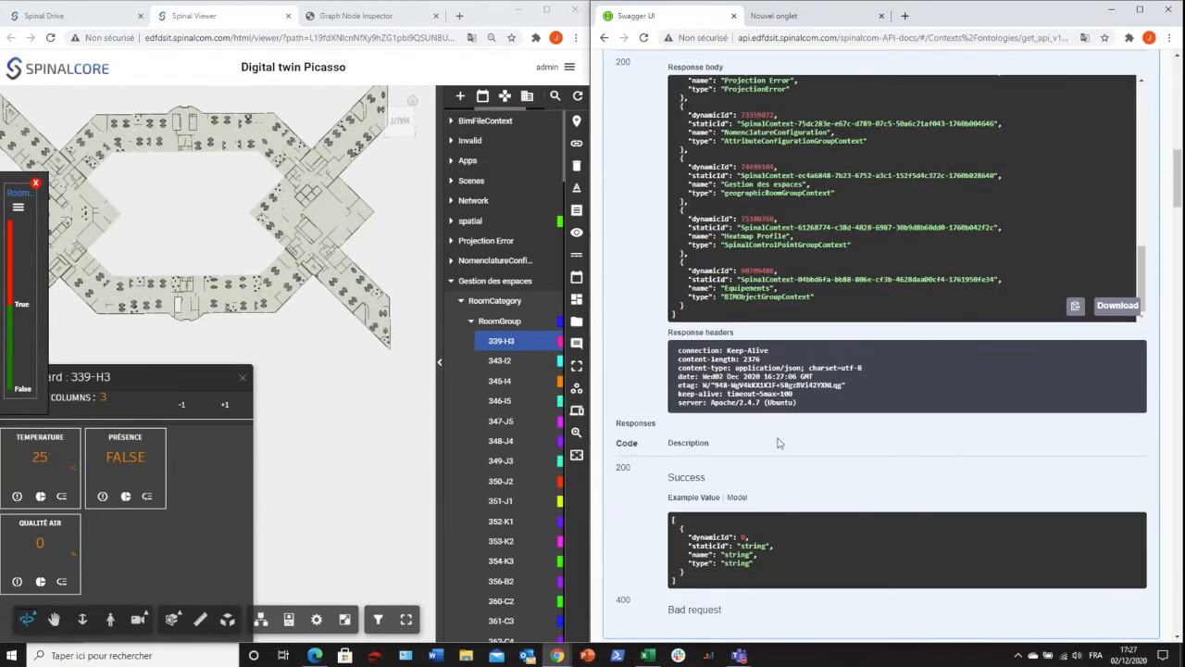
scroll(754, 288, up, 1)
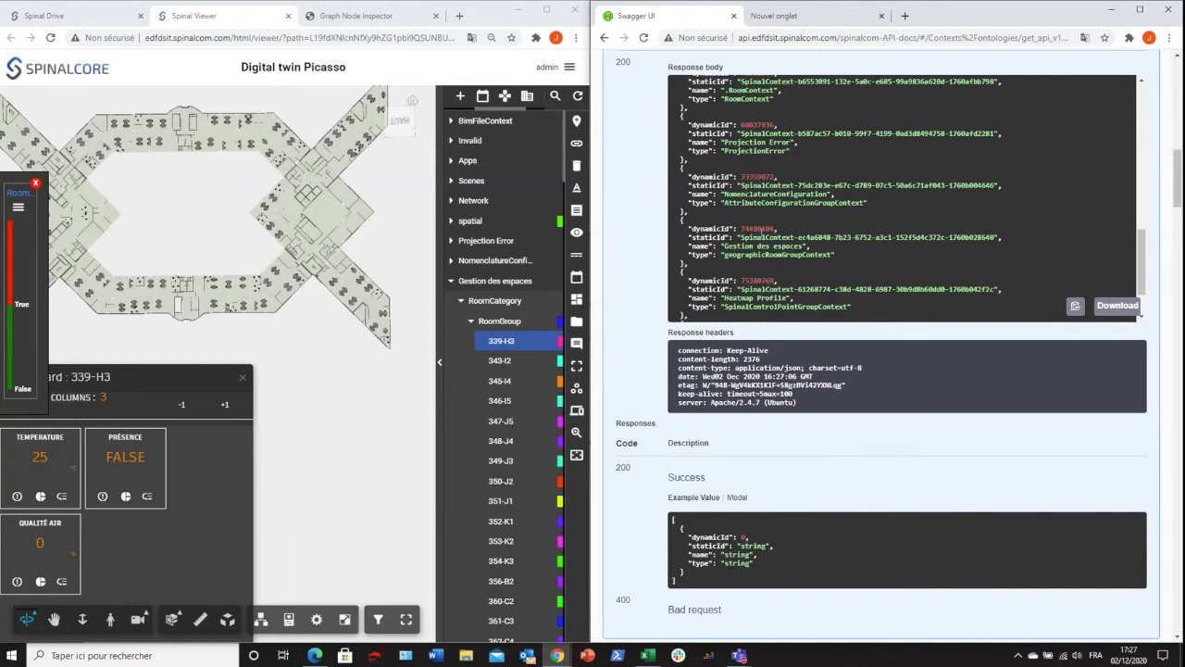
drag(724, 247, 806, 248)
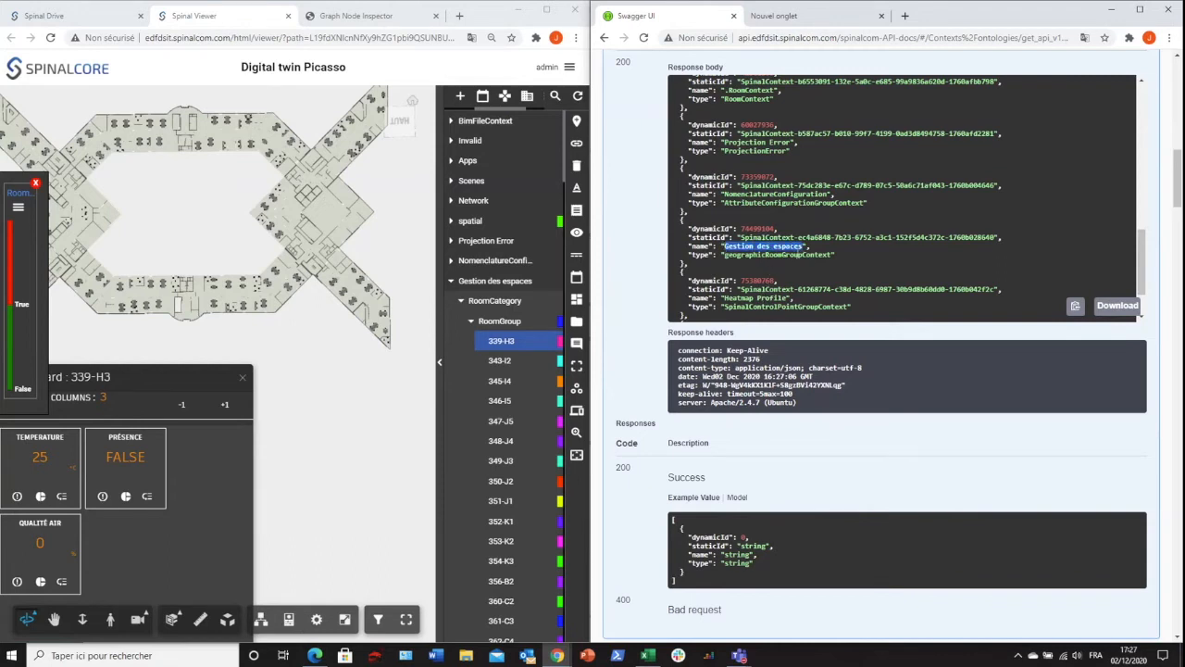
double_click(758, 228)
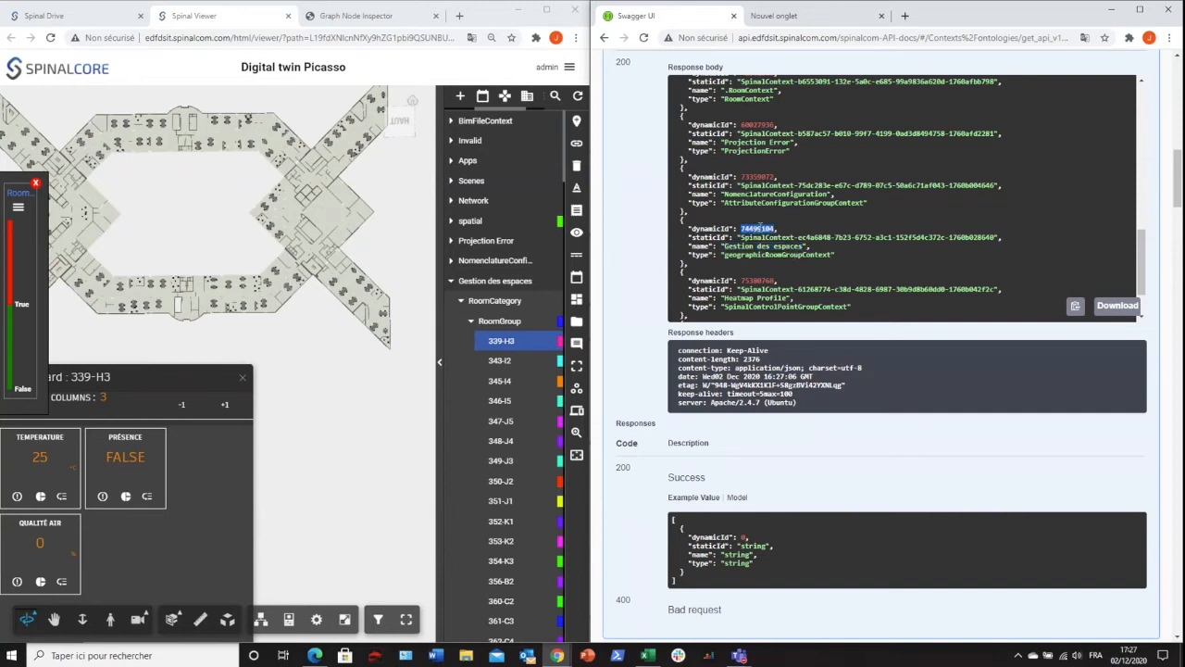
Collapse the context list request and execute GET /api/v1/context/{id}/tree with id 74499104
scroll(752, 231, up, 5)
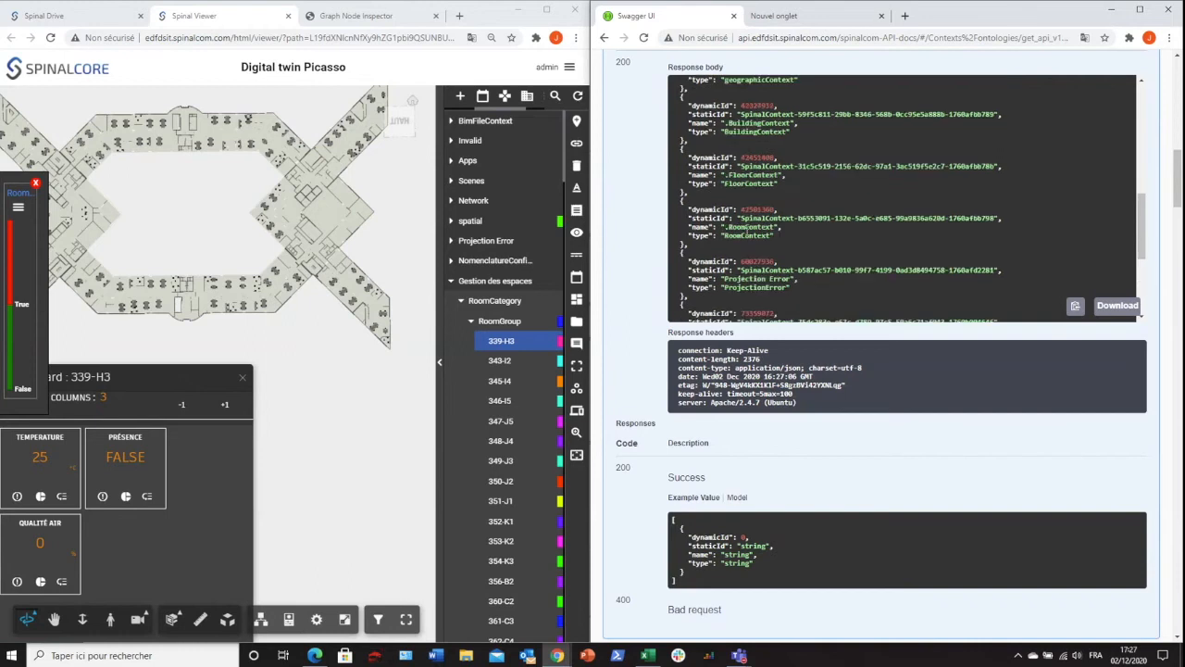
scroll(670, 239, up, 5)
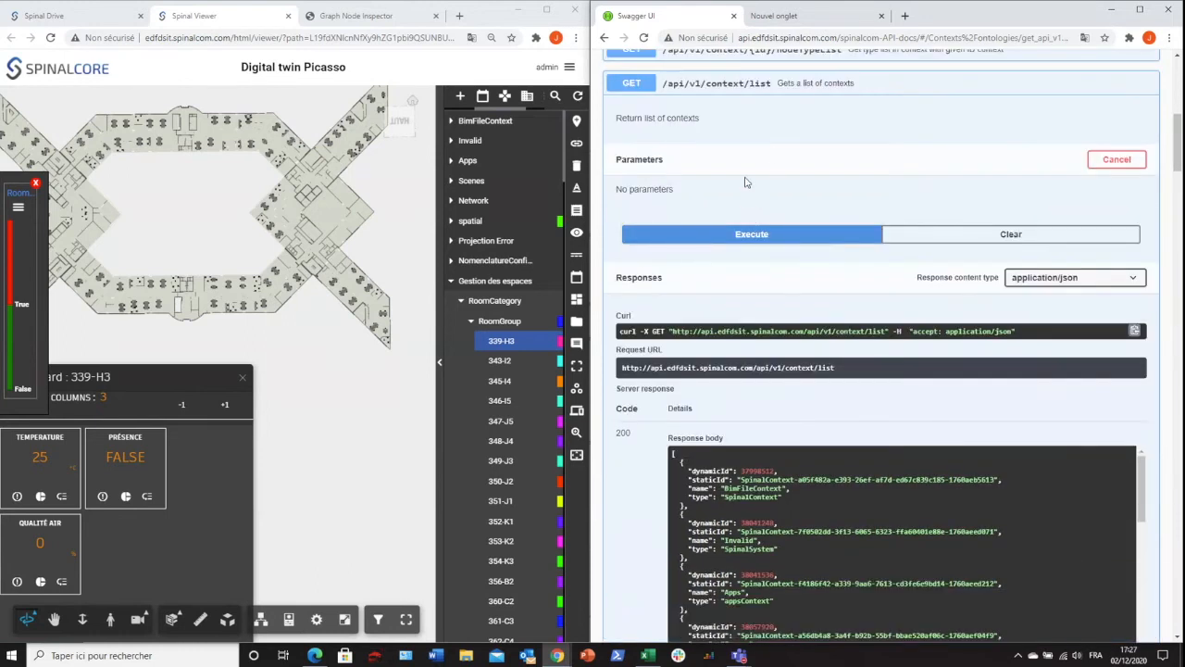
click(841, 84)
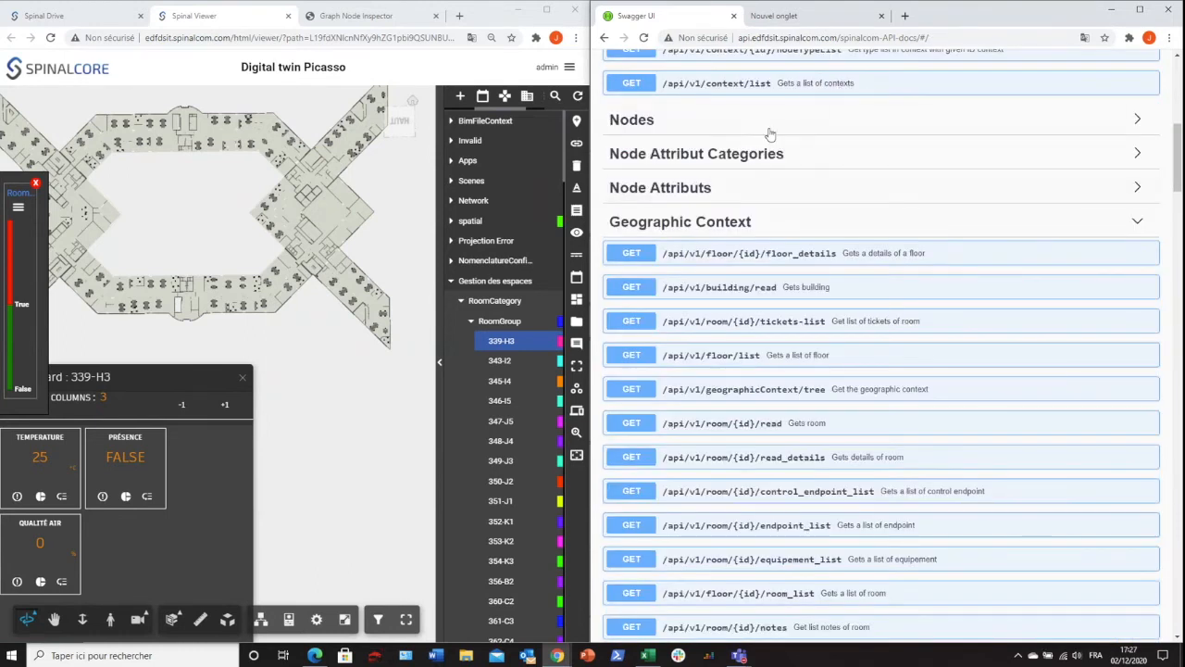
scroll(788, 165, up, 1)
scroll(789, 165, up, 2)
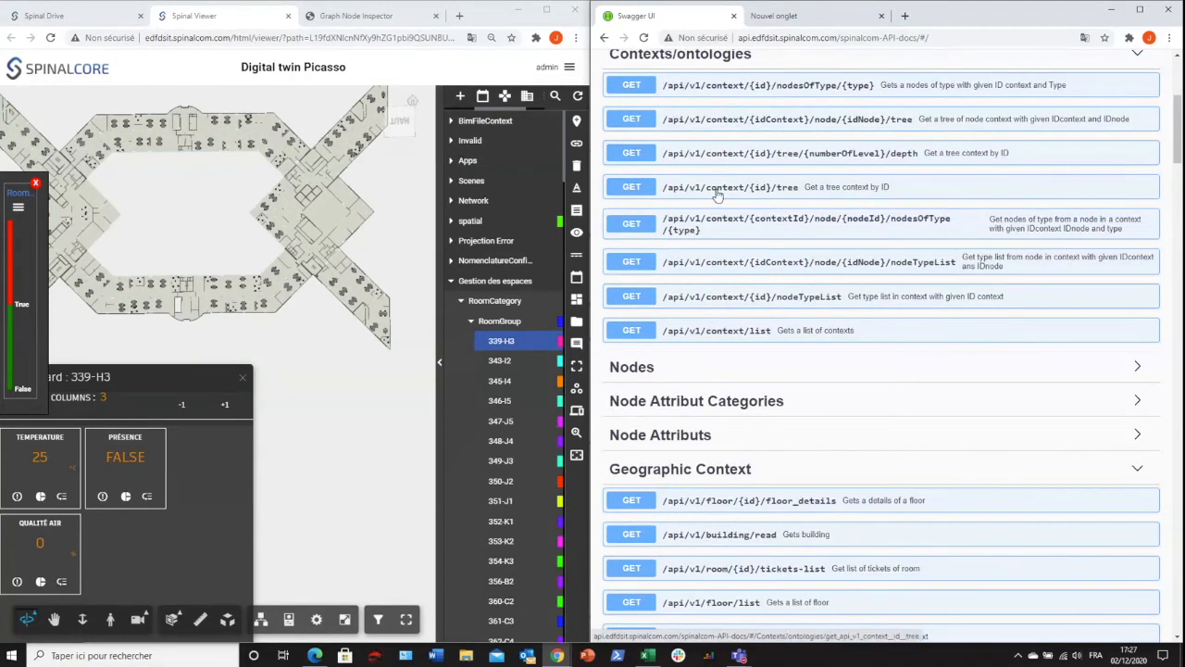
click(807, 192)
click(1113, 264)
click(728, 367)
text(74499104)
click(769, 414)
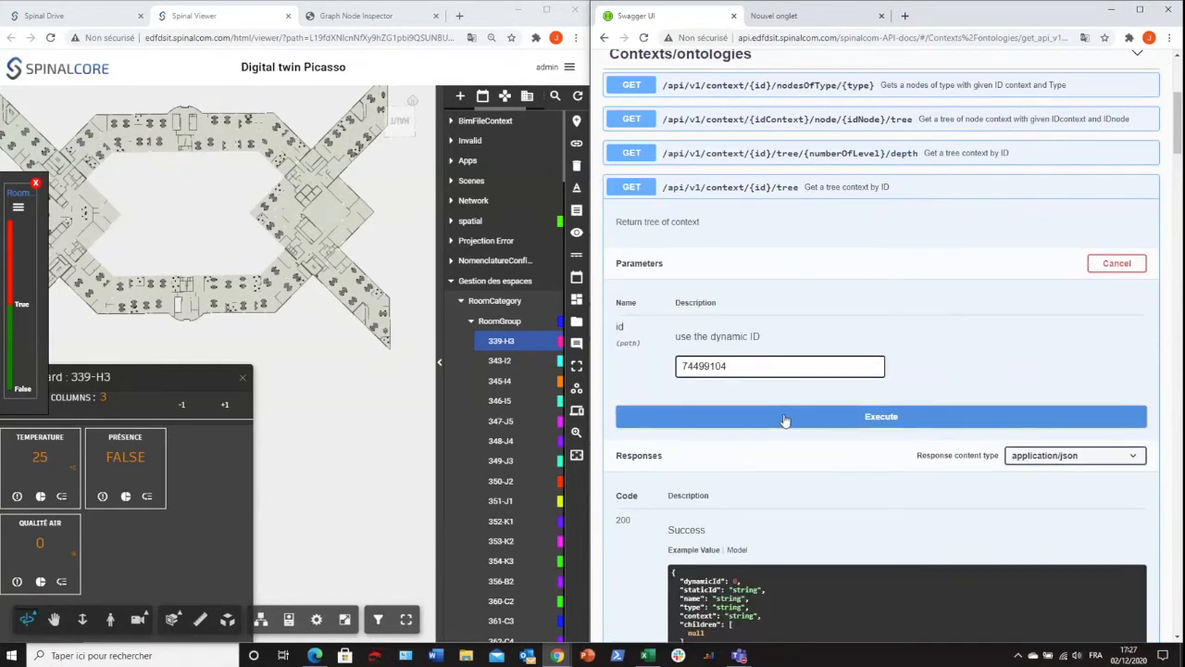
Find room 339-H3 under RoomGroup in the tree response and copy its dynamicId
scroll(712, 375, down, 5)
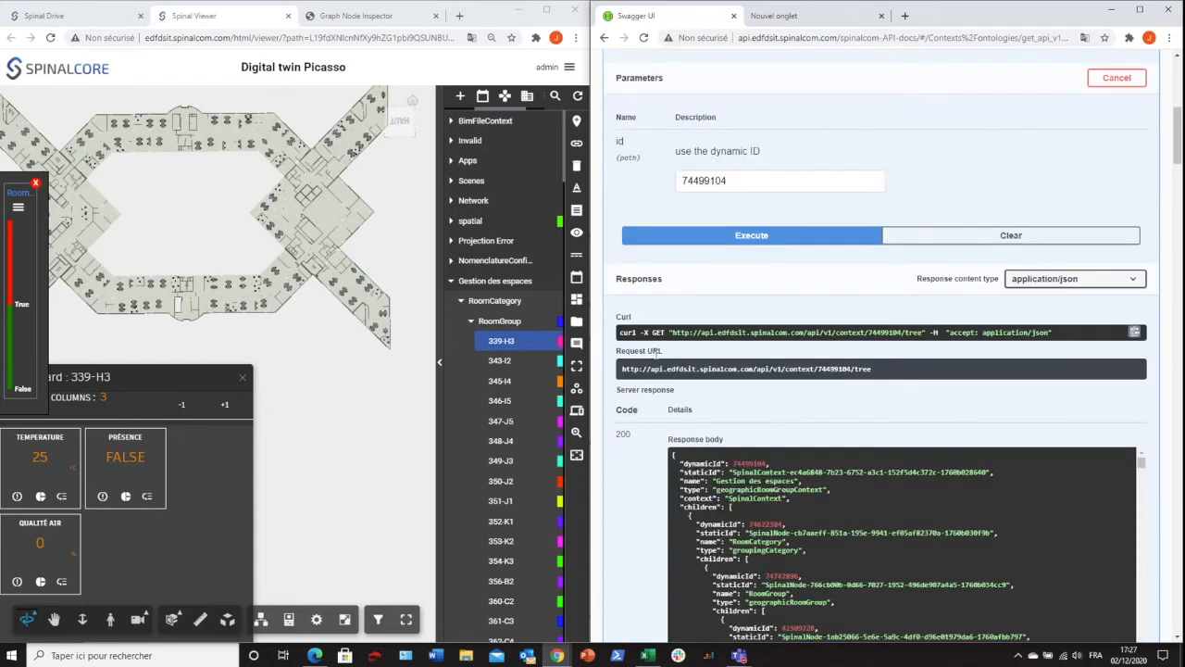
scroll(713, 357, down, 4)
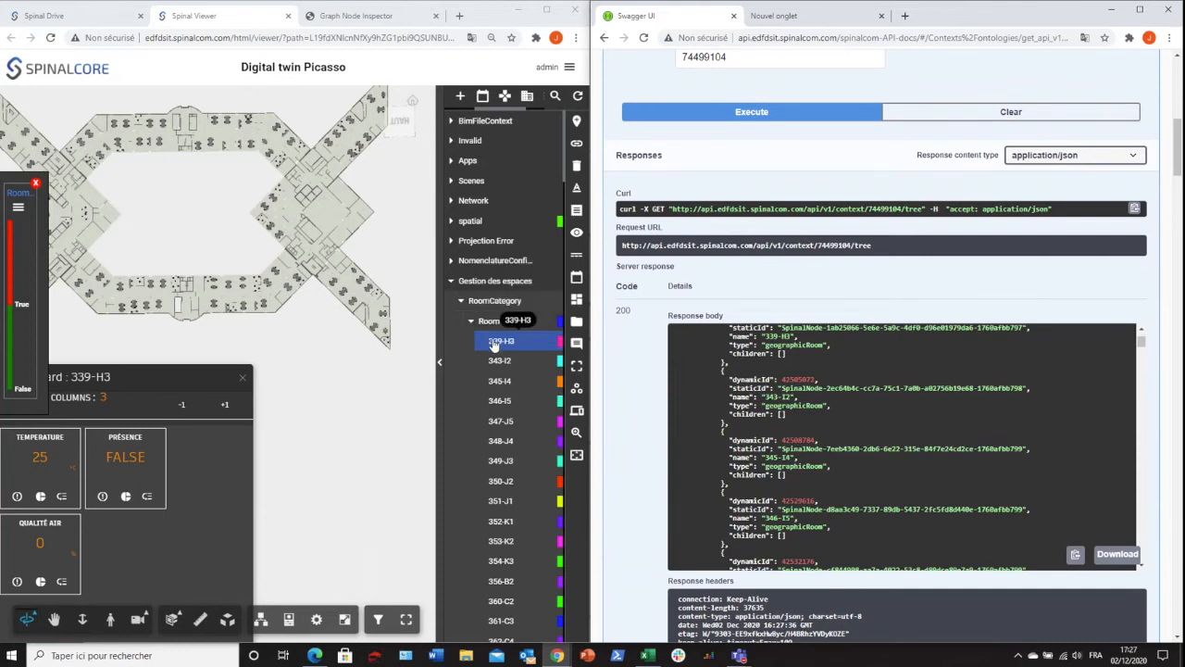
scroll(771, 395, up, 3)
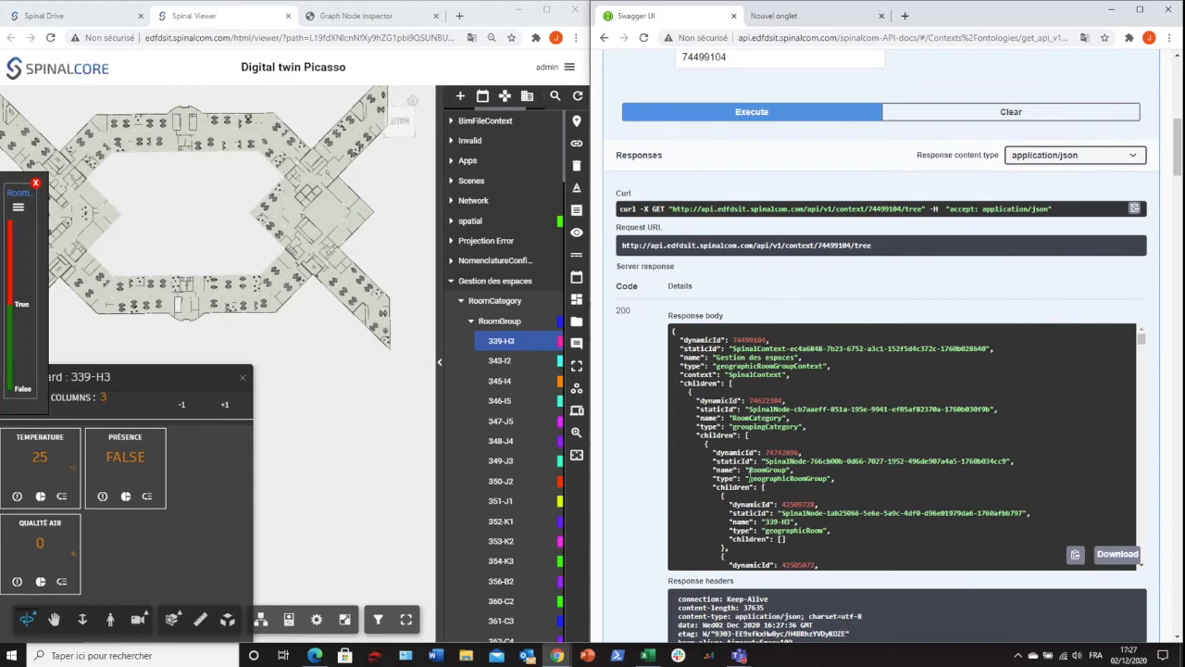
scroll(780, 428, down, 3)
drag(765, 400, 793, 399)
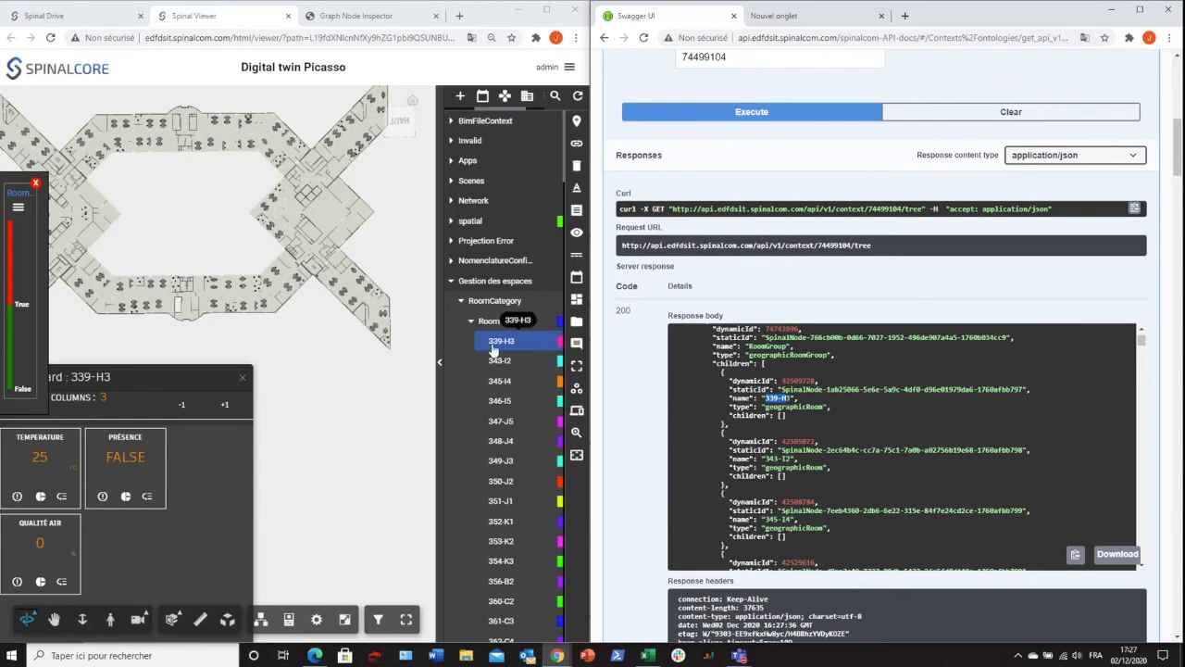
double_click(798, 381)
key(ctrl+c)
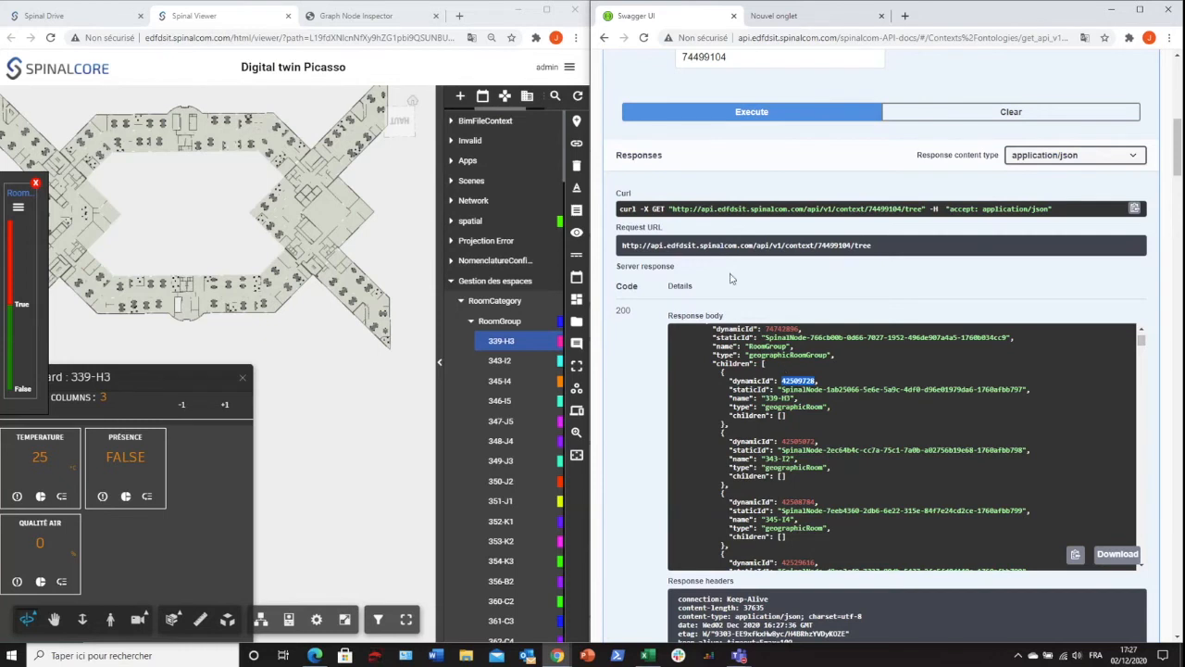
Collapse the Contexts/ontologies and Geographic Context sections and expand the Nodes section
scroll(722, 259, up, 6)
click(752, 294)
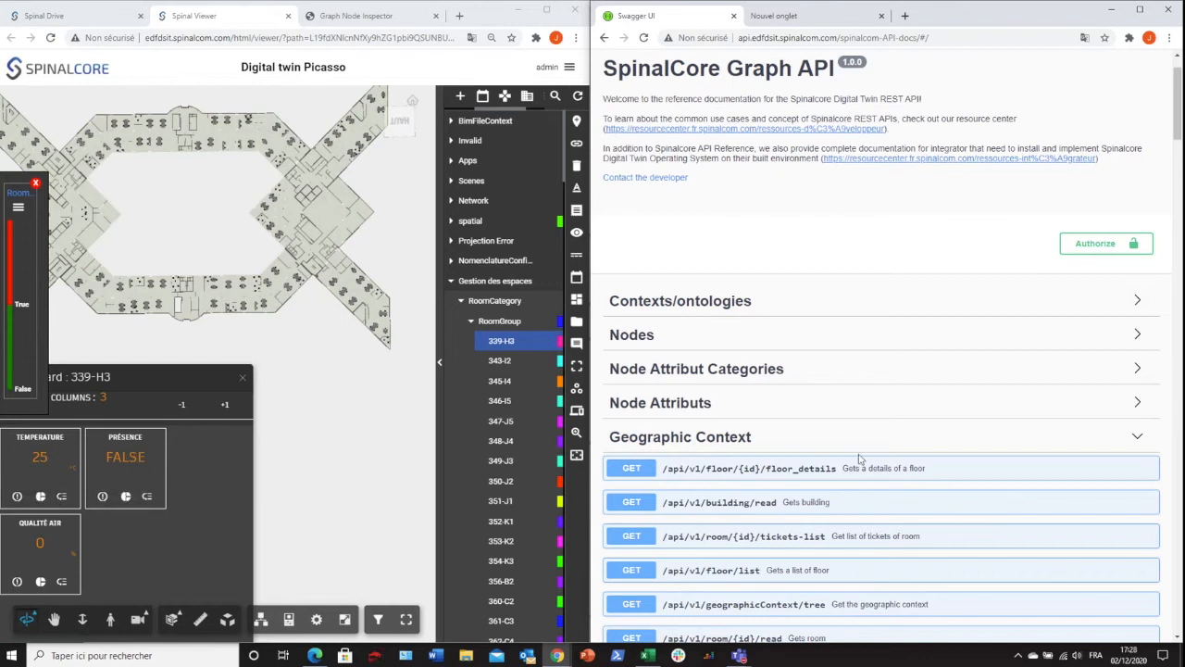
click(715, 442)
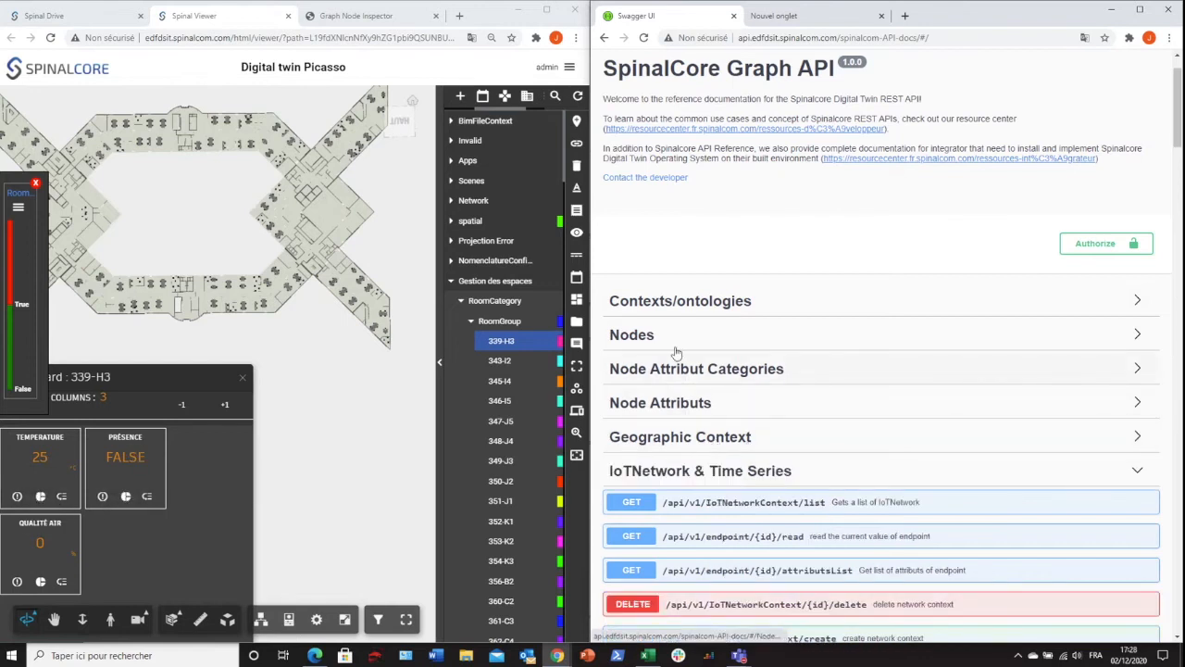
click(676, 337)
scroll(737, 371, down, 2)
scroll(737, 375, down, 2)
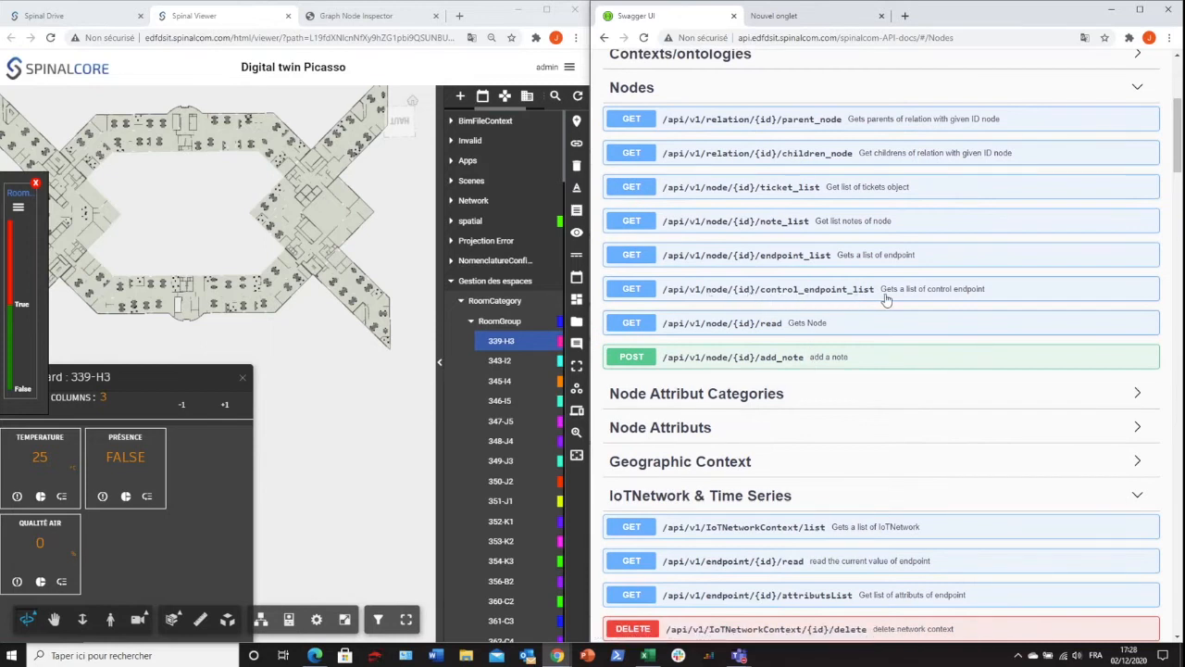
Execute GET /api/v1/node/{id}/control_endpoint_list with room 339-H3's dynamic ID, 42509728
click(804, 296)
click(1113, 367)
click(722, 470)
key(ctrl+v)
click(837, 524)
Copy the dynamicId of the Présence endpoint in the Profil confort 1 response
scroll(788, 502, down, 4)
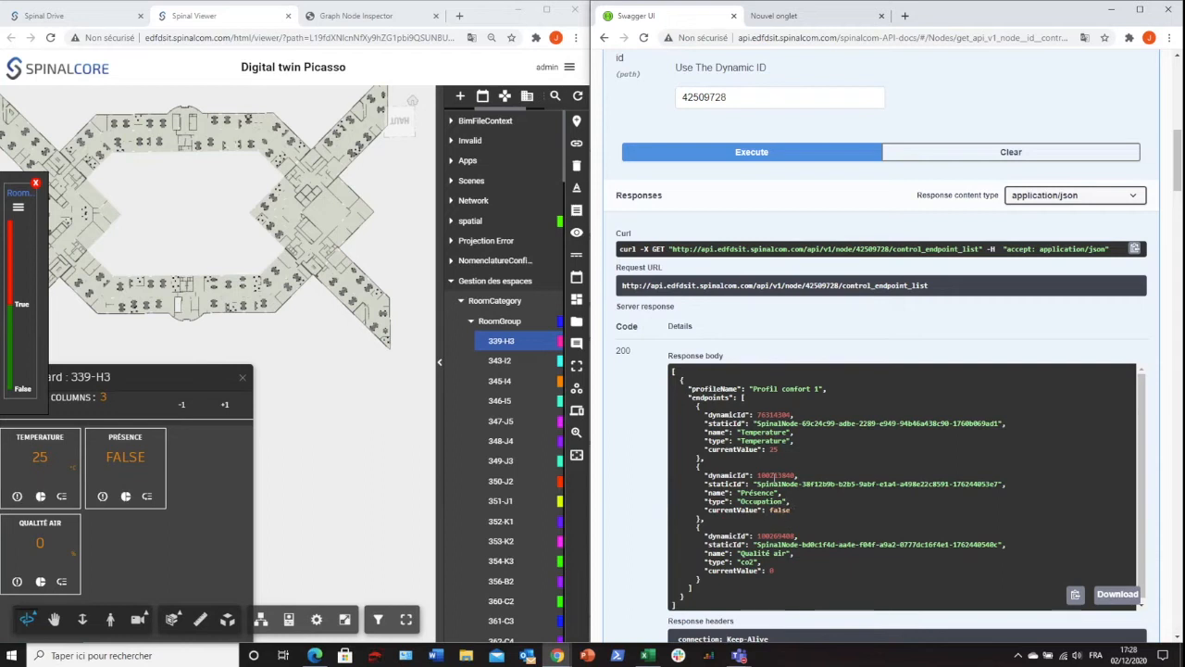
double_click(774, 475)
key(ctrl+c)
scroll(371, 326, up, 5)
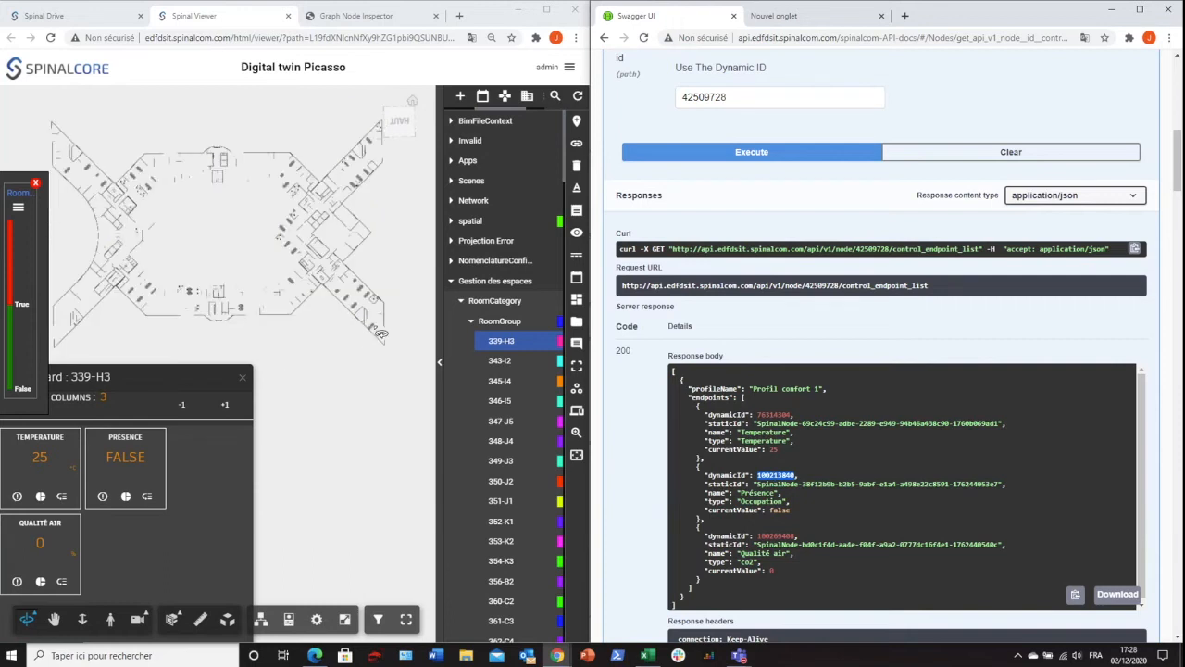
scroll(382, 331, up, 2)
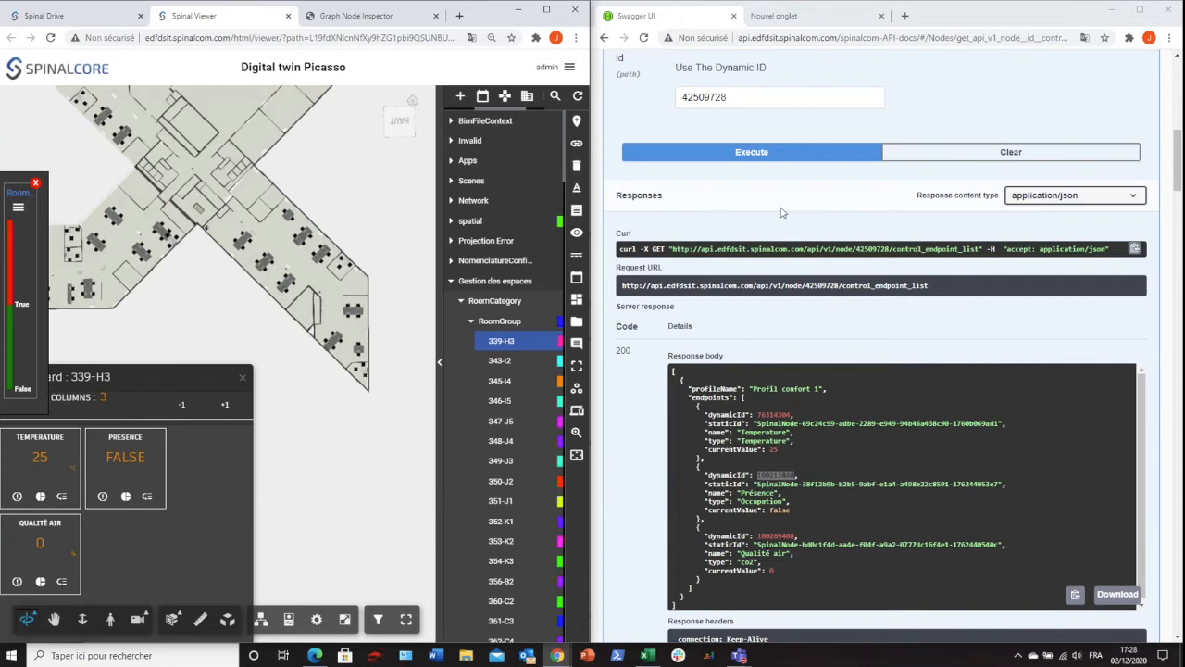
Collapse the control endpoint request and the Nodes section, and locate the endpoint update request under IoTNetwork & Time Series
scroll(741, 227, up, 3)
click(758, 232)
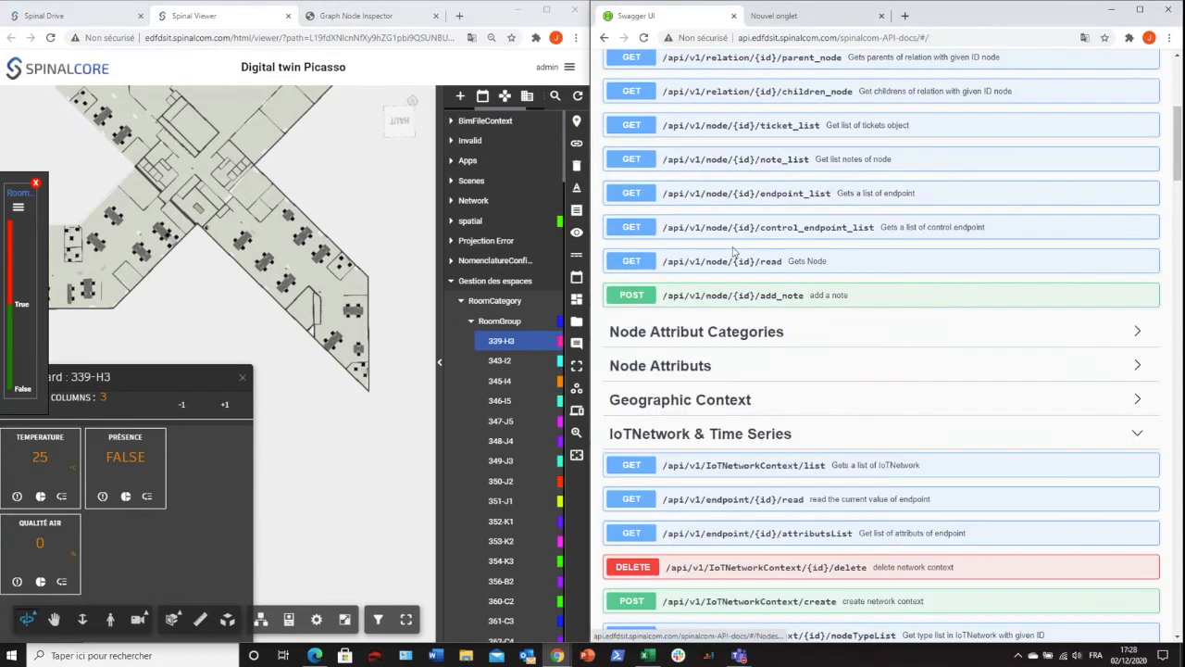
scroll(695, 305, up, 4)
click(702, 313)
click(699, 307)
click(689, 341)
scroll(688, 345, down, 3)
click(660, 226)
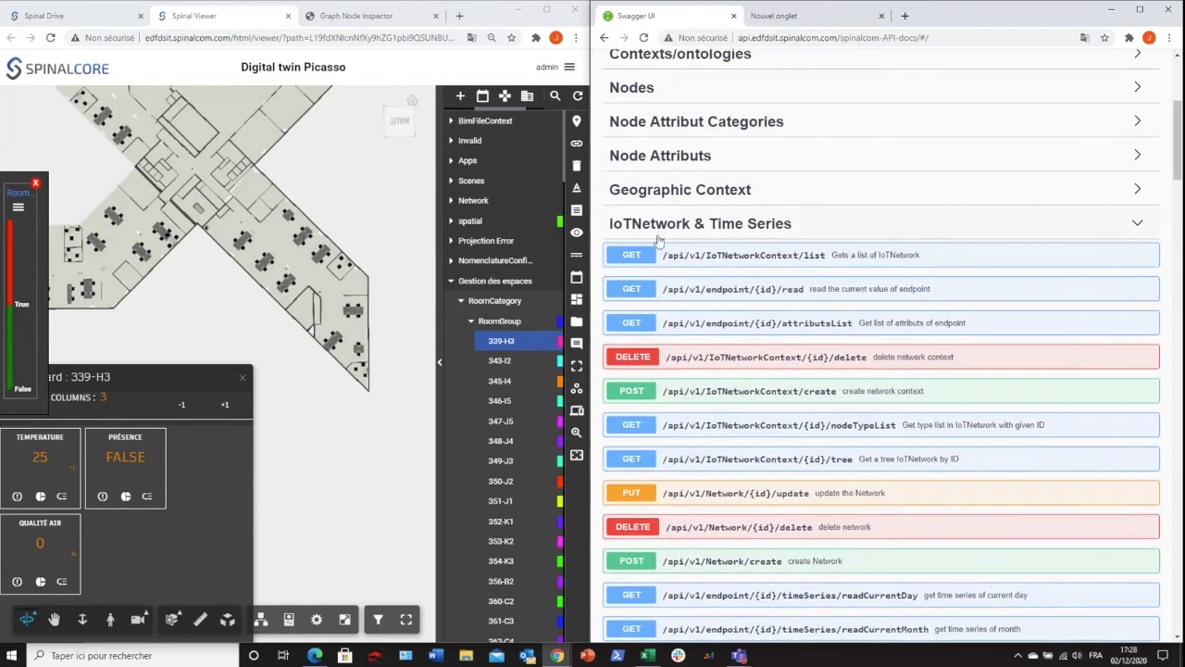
scroll(760, 315, down, 5)
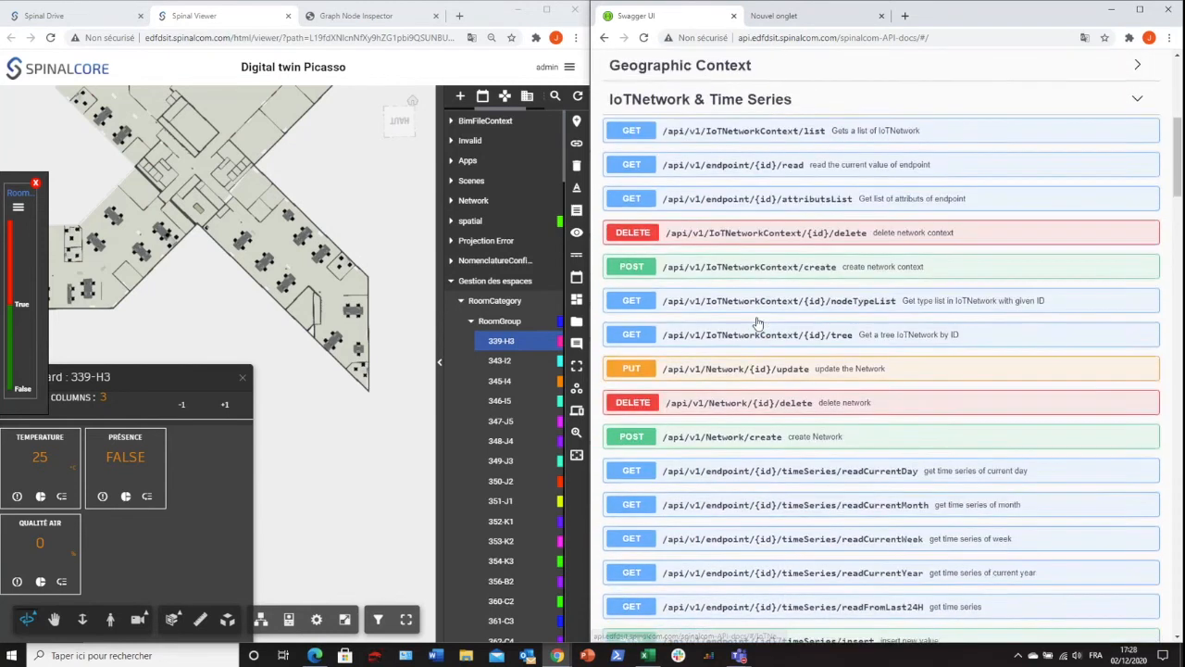
scroll(709, 294, down, 5)
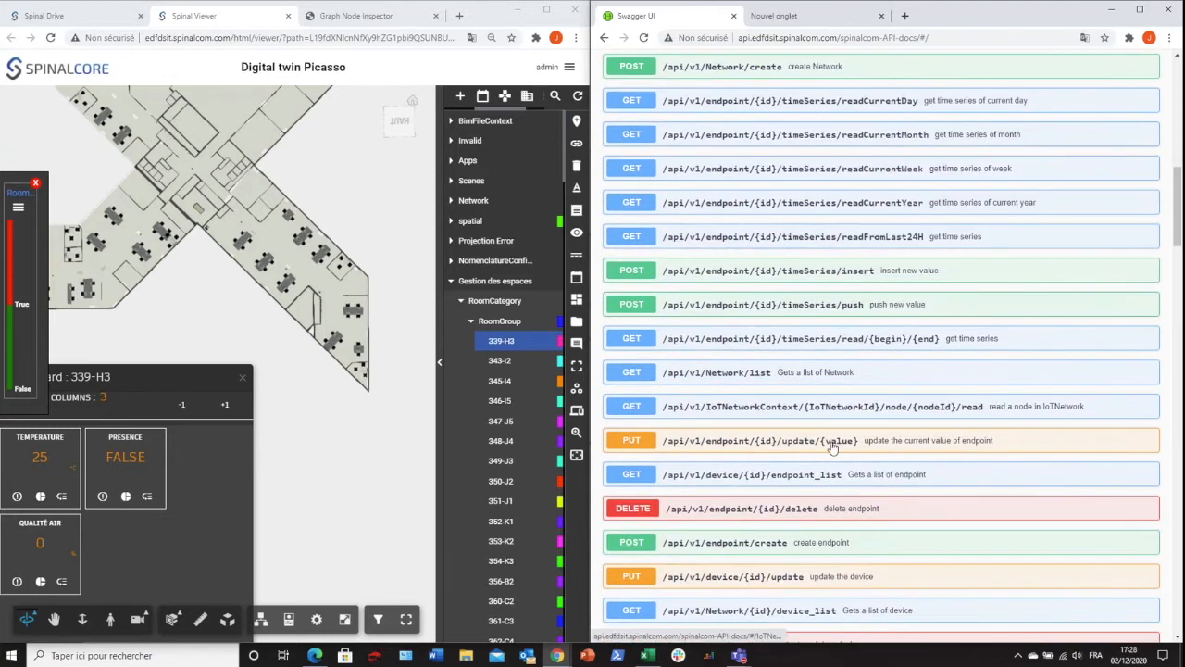
Make PUT /api/v1/endpoint/{id}/update/{value} editable and set its id to the Présence endpoint's 100213840
click(798, 435)
scroll(798, 434, down, 5)
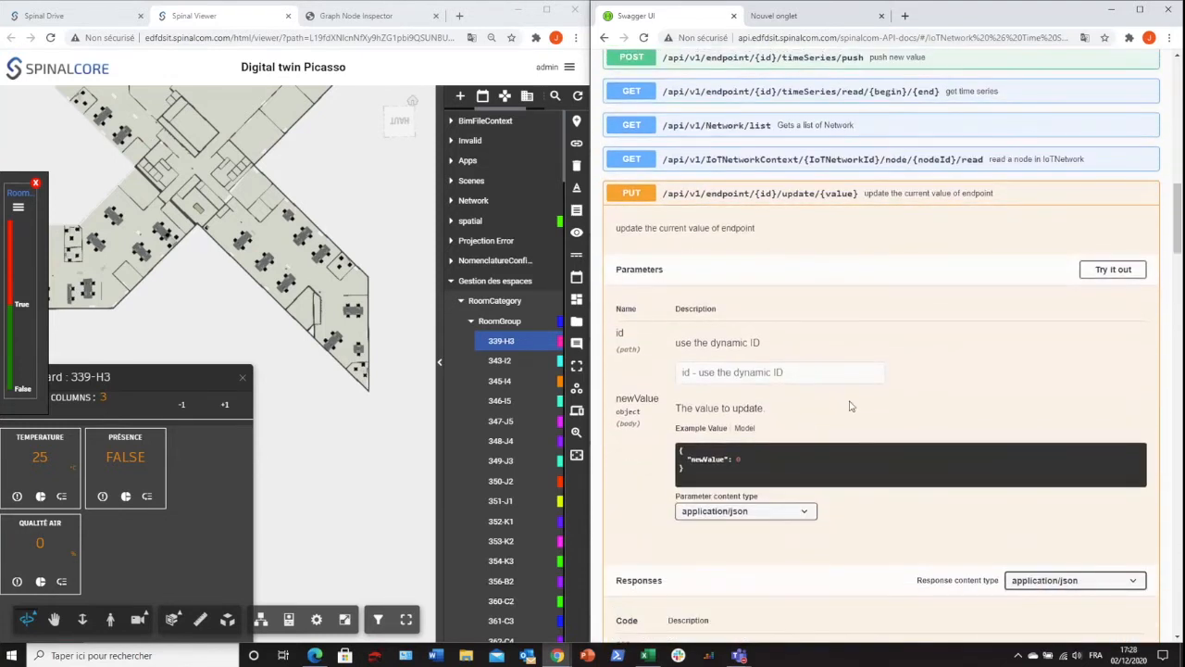
click(1099, 279)
click(735, 374)
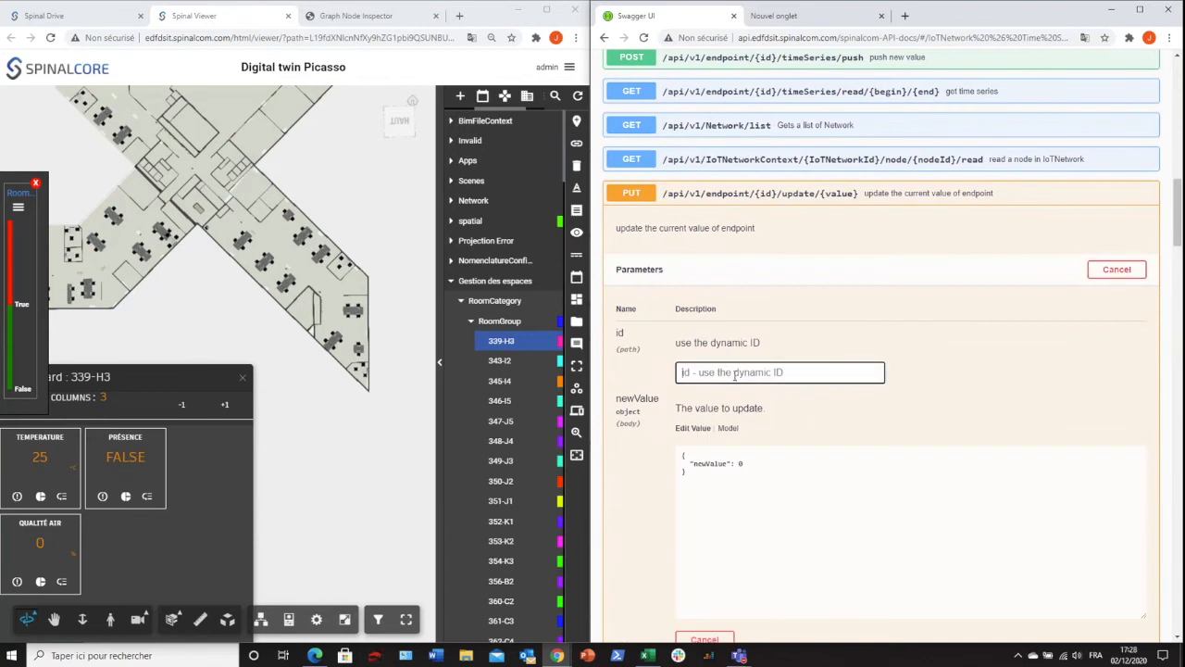
key(ctrl+v)
Set newValue to true in the request body, execute the update, and check room 339-H3 on the floor plan
scroll(757, 429, down, 1)
click(780, 397)
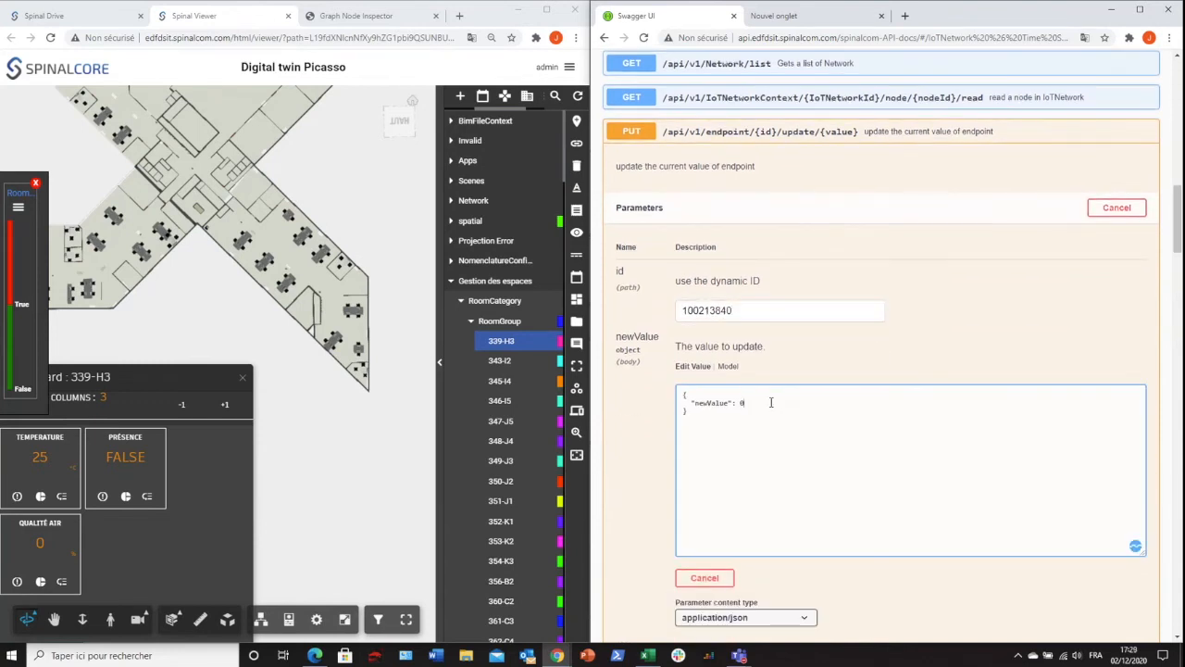
key(BackSpace)
text(true)
scroll(810, 530, down, 2)
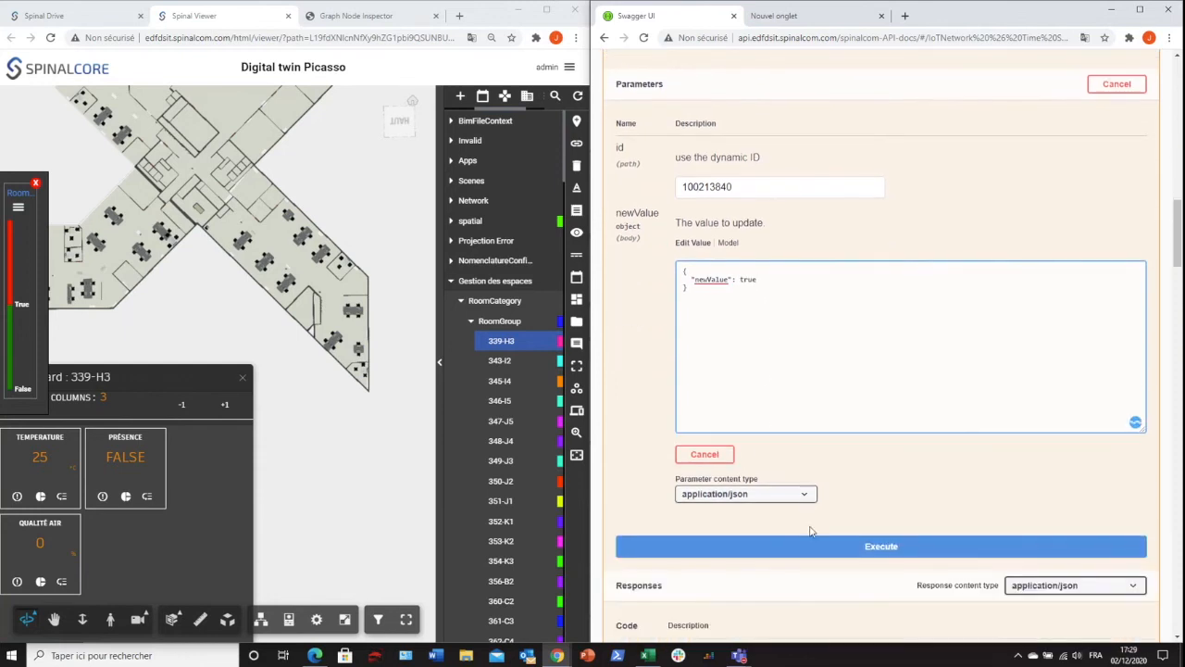
click(860, 547)
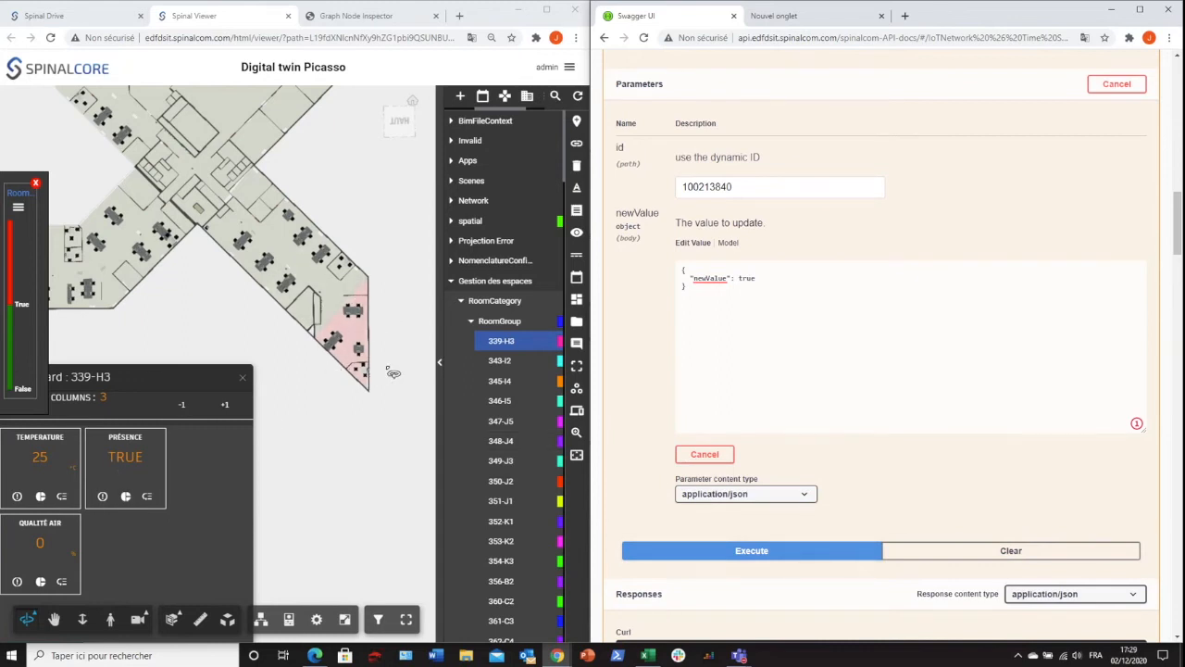
scroll(394, 374, down, 3)
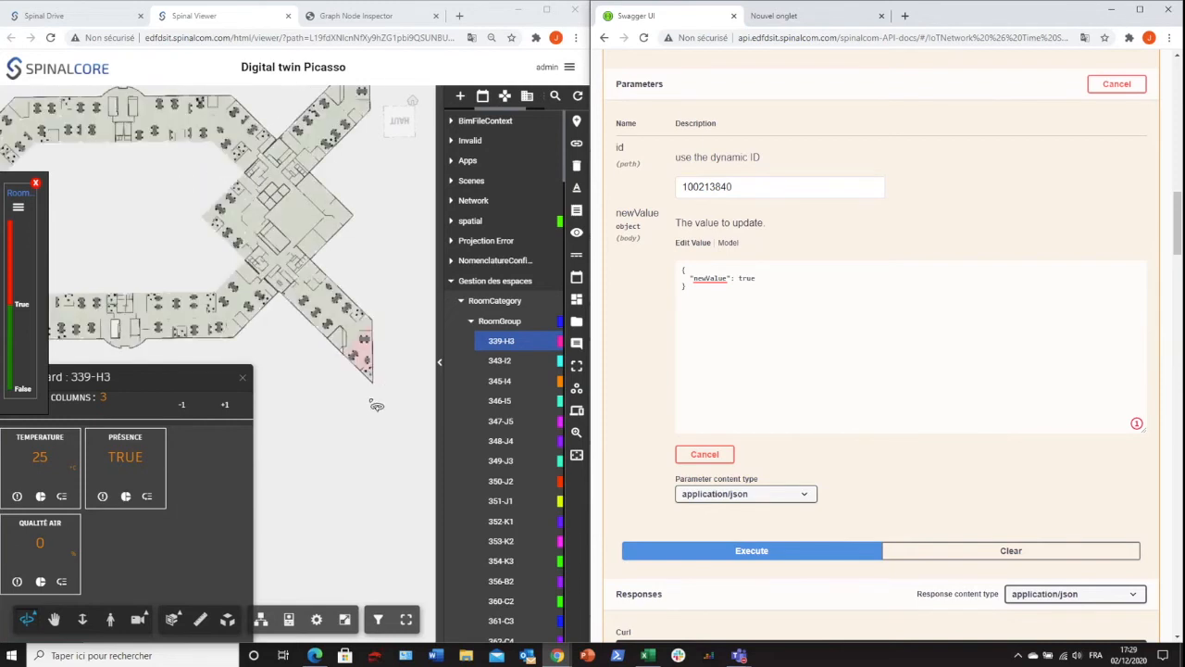
Switch to the heatmap tutorial in Edge and review the control_endpoint_list and endpoint update requests under Requêtes utiles
scroll(375, 406, down, 2)
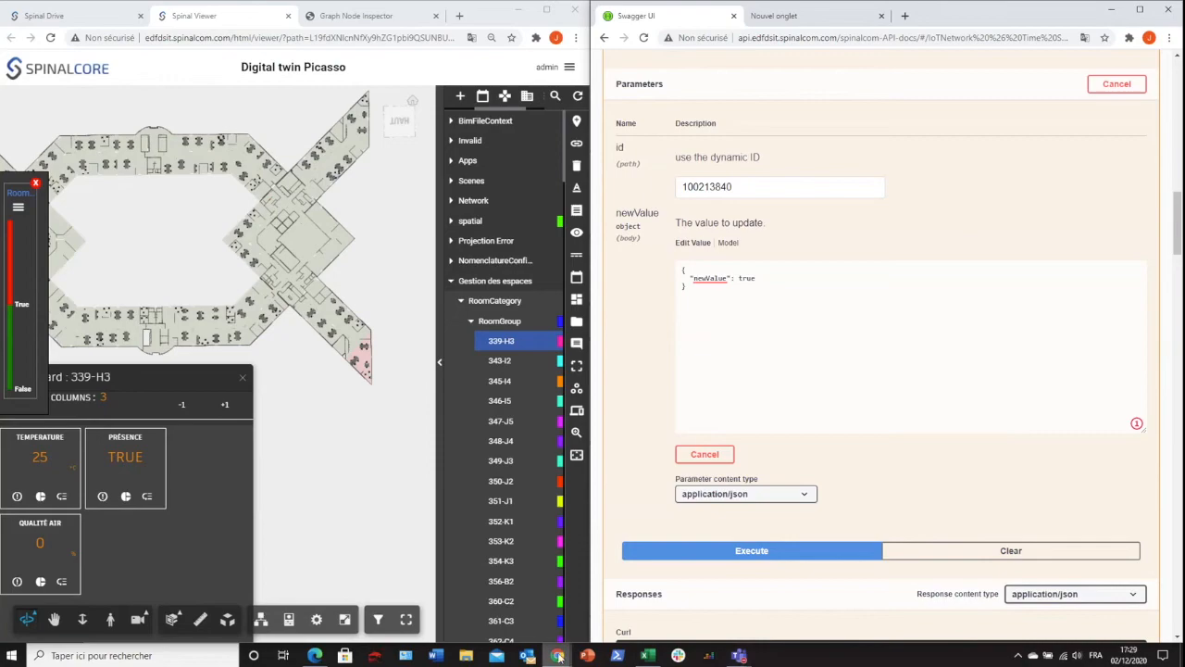
click(316, 655)
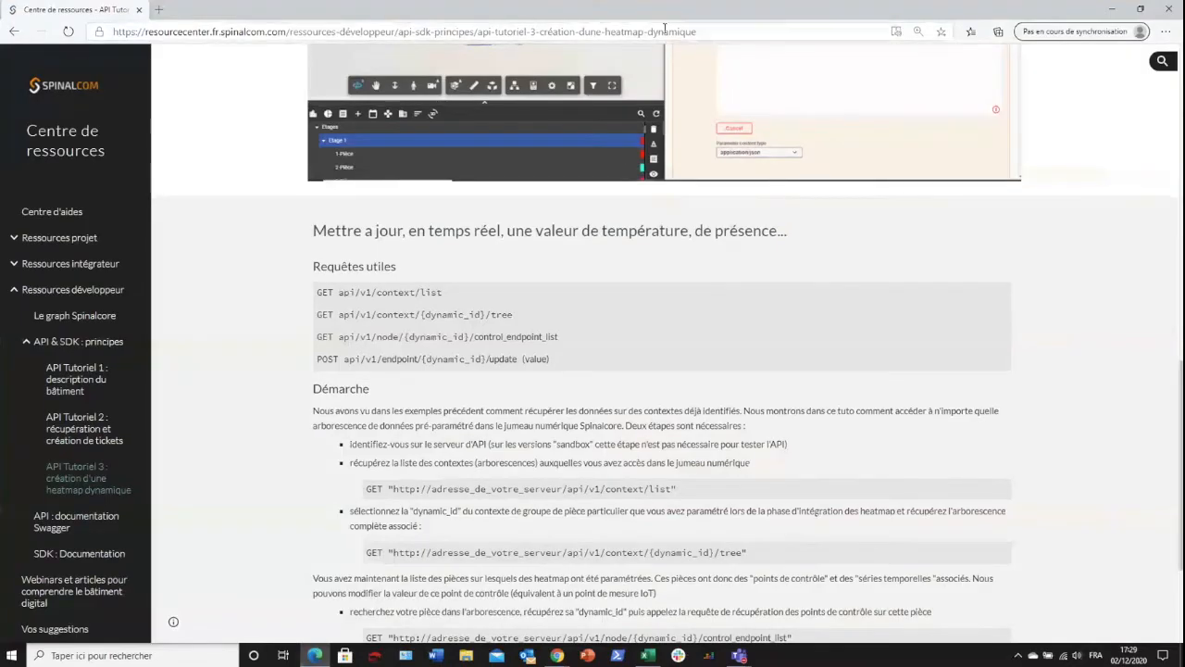
double_click(743, 5)
double_click(742, 4)
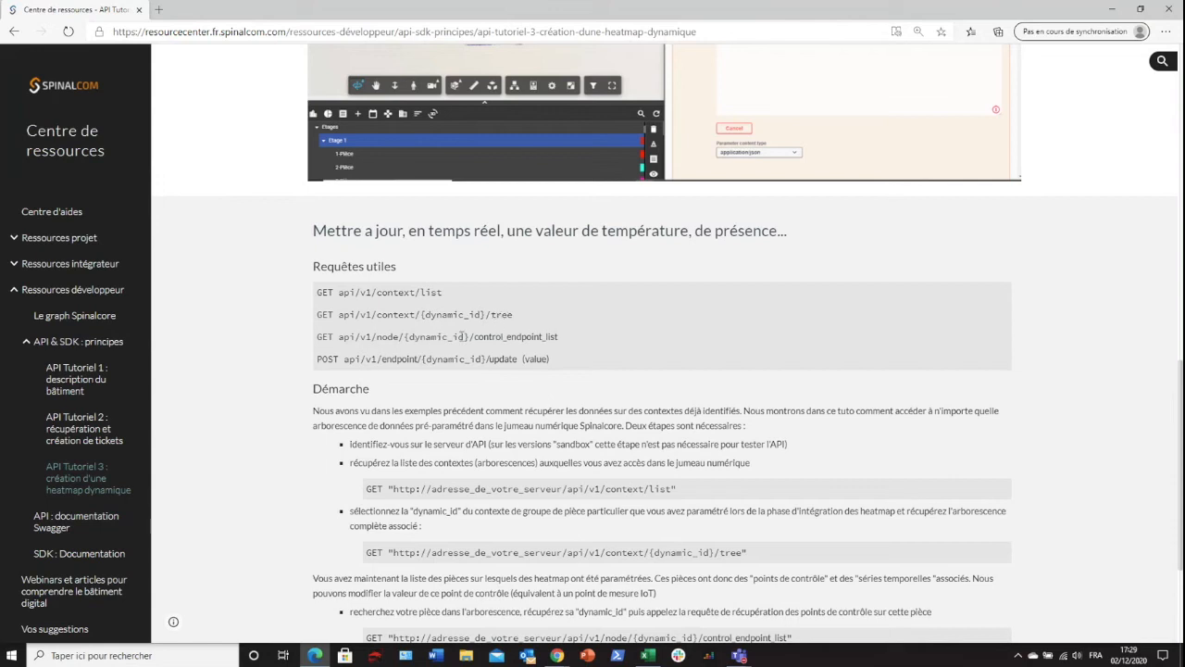
drag(475, 338, 581, 346)
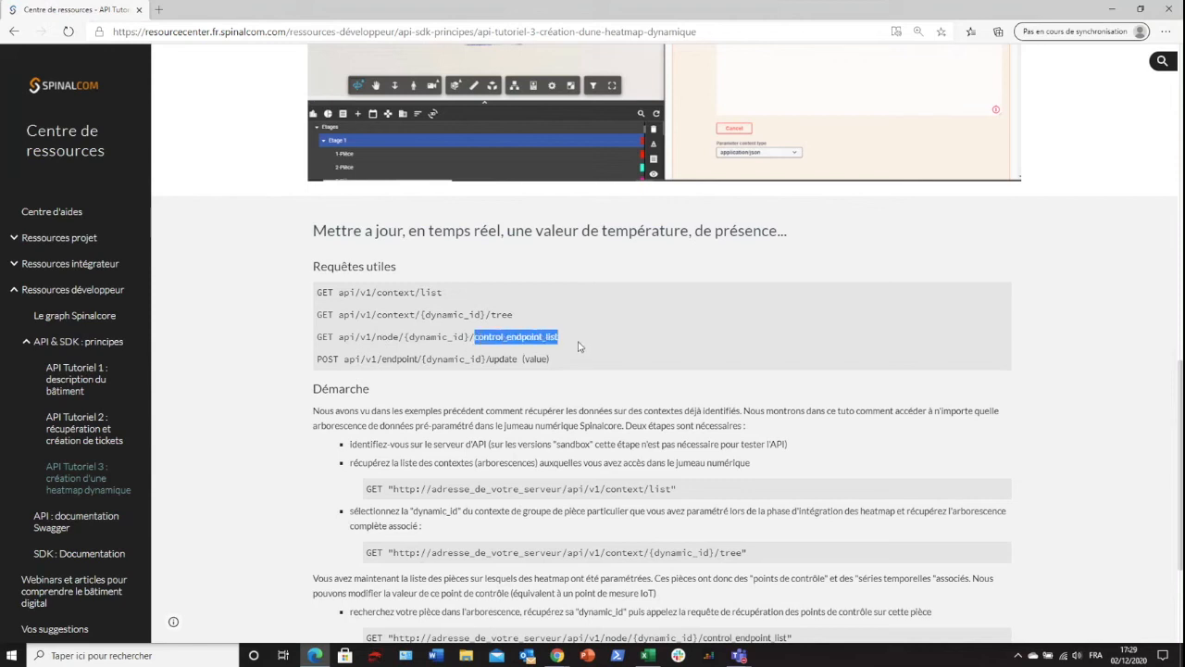
click(433, 360)
drag(381, 359, 515, 359)
click(558, 362)
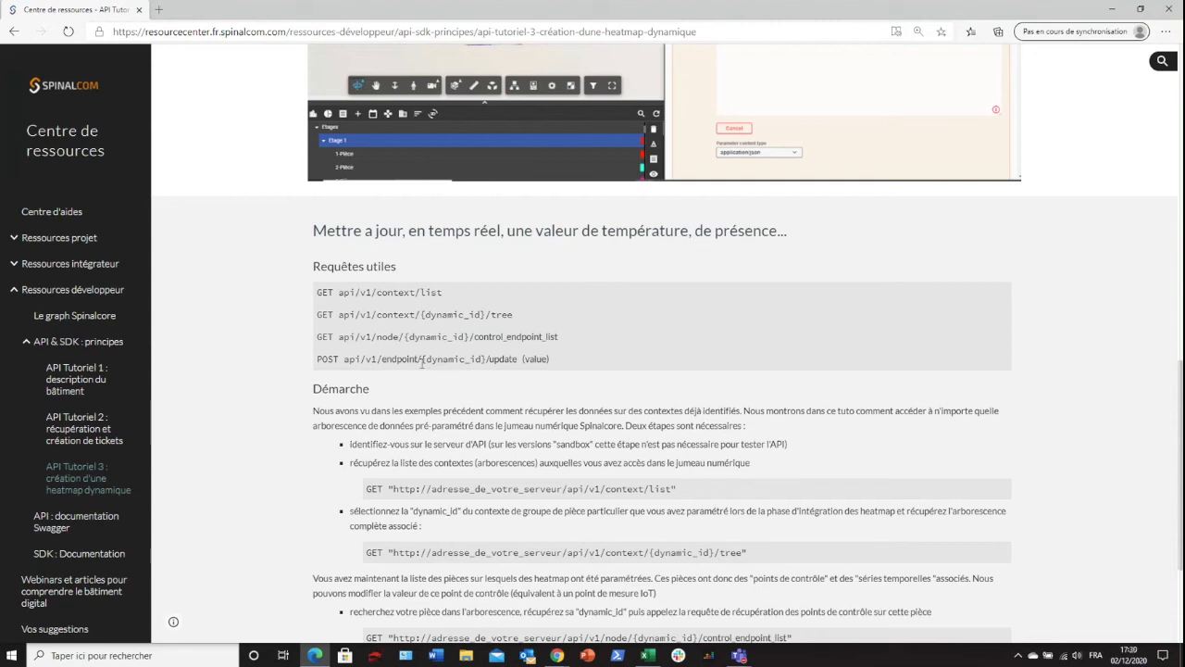
Read the tutorial's Démarche and Résultat sections, and return to the Spinal Viewer and Swagger UI windows
scroll(422, 364, down, 2)
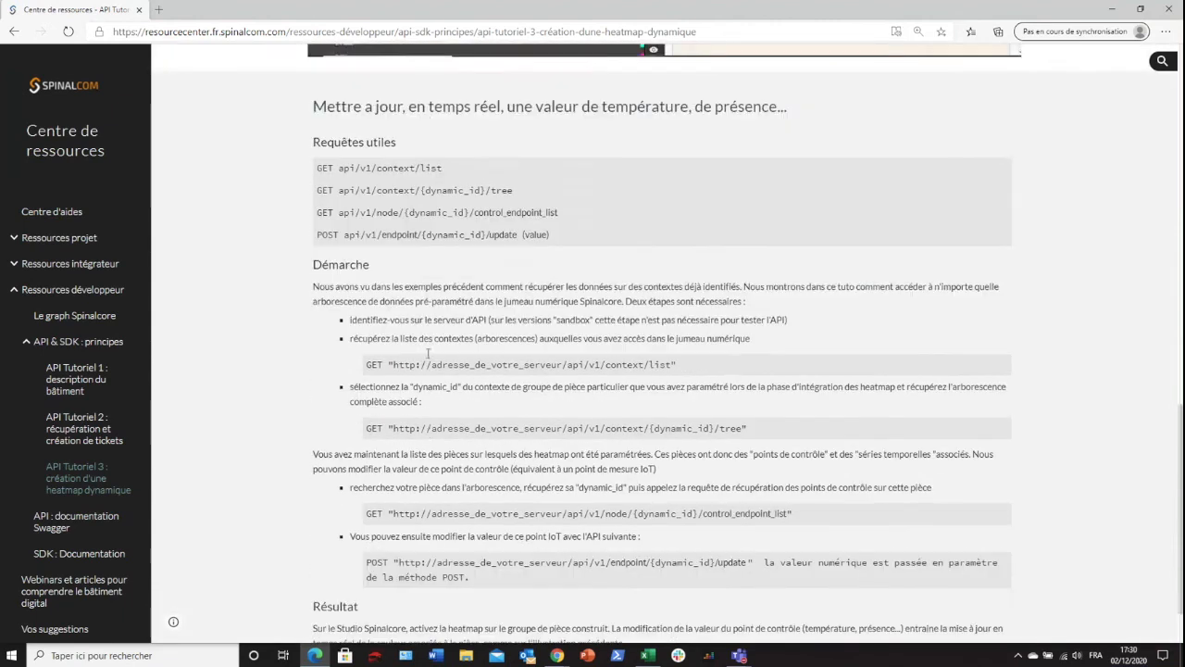
scroll(428, 352, down, 2)
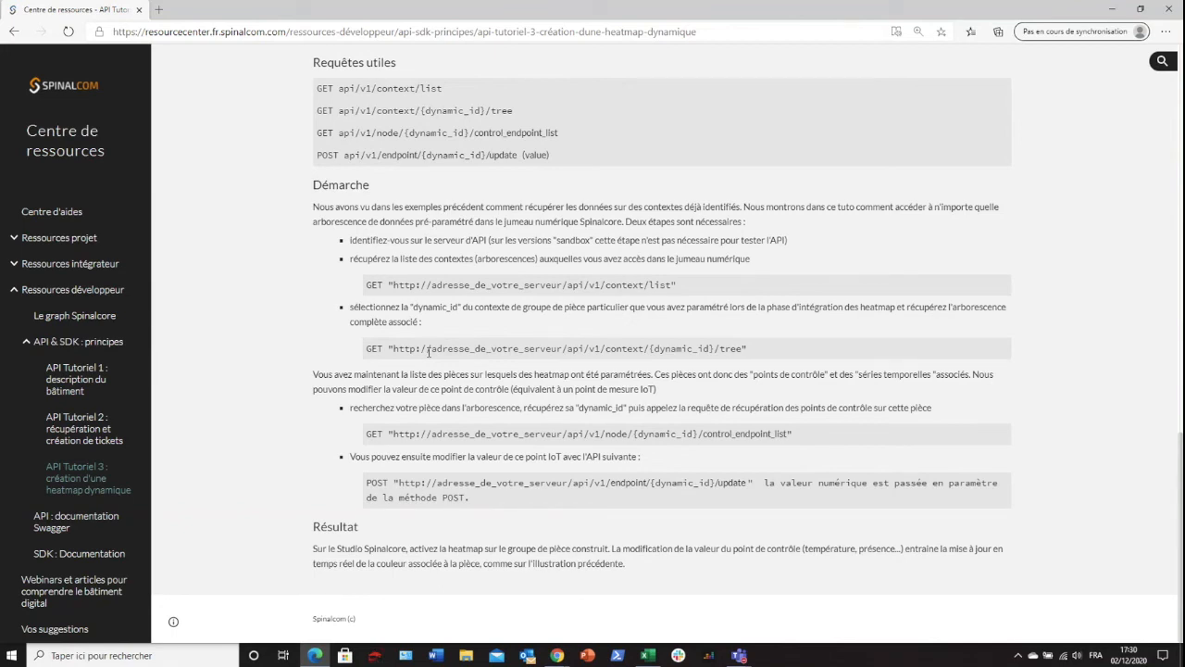
click(1114, 11)
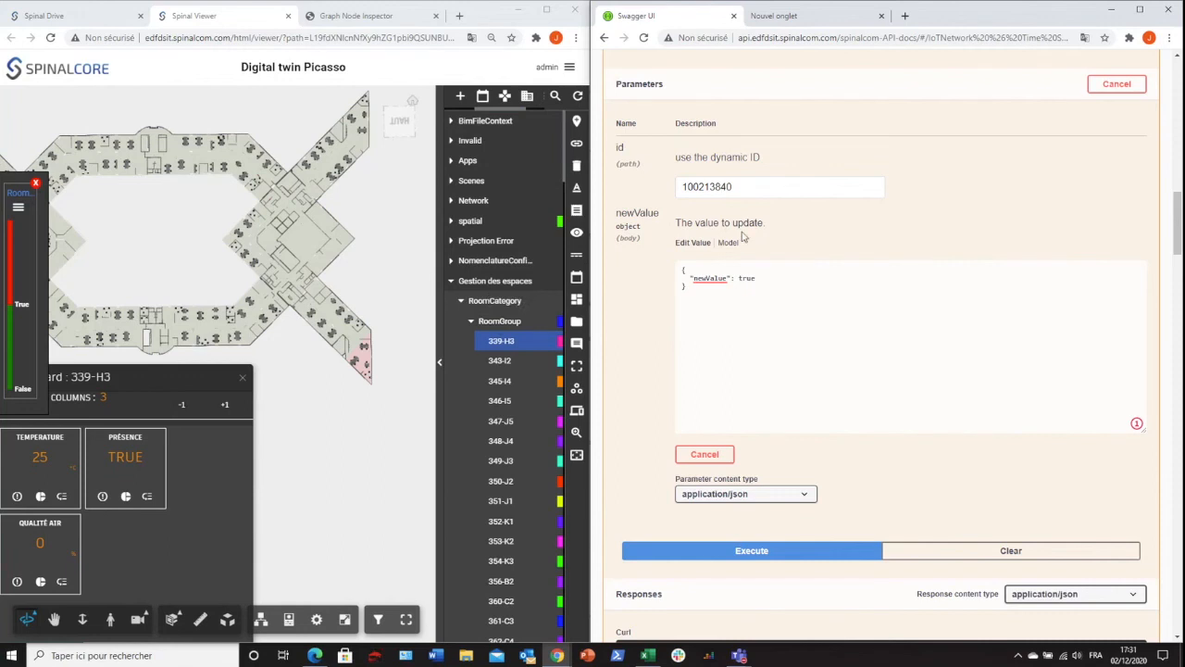
Switch the room heatmap in the viewer to Profil confort 1 / Qualité air
scroll(742, 237, up, 3)
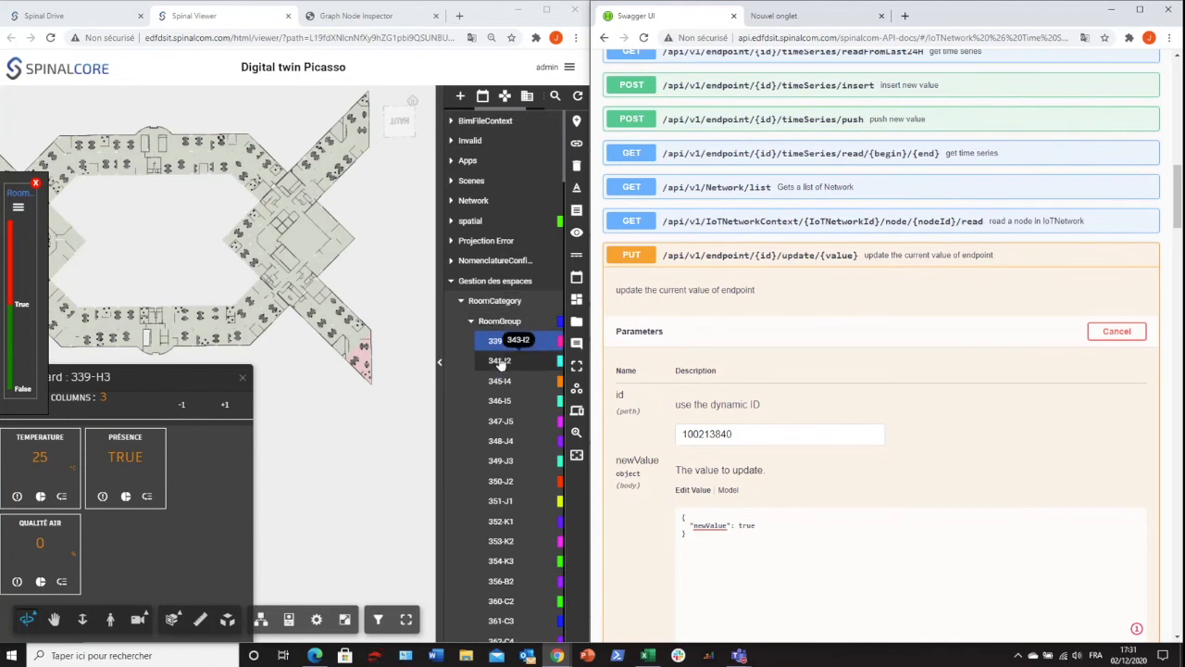
scroll(501, 375, down, 2)
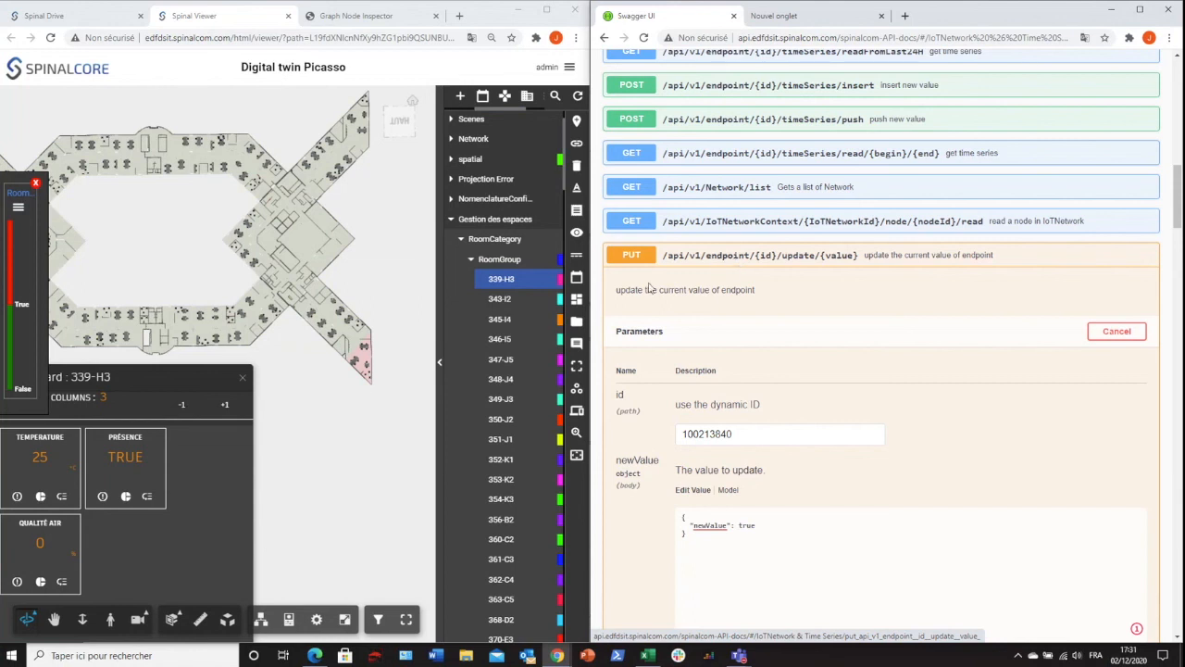
click(20, 211)
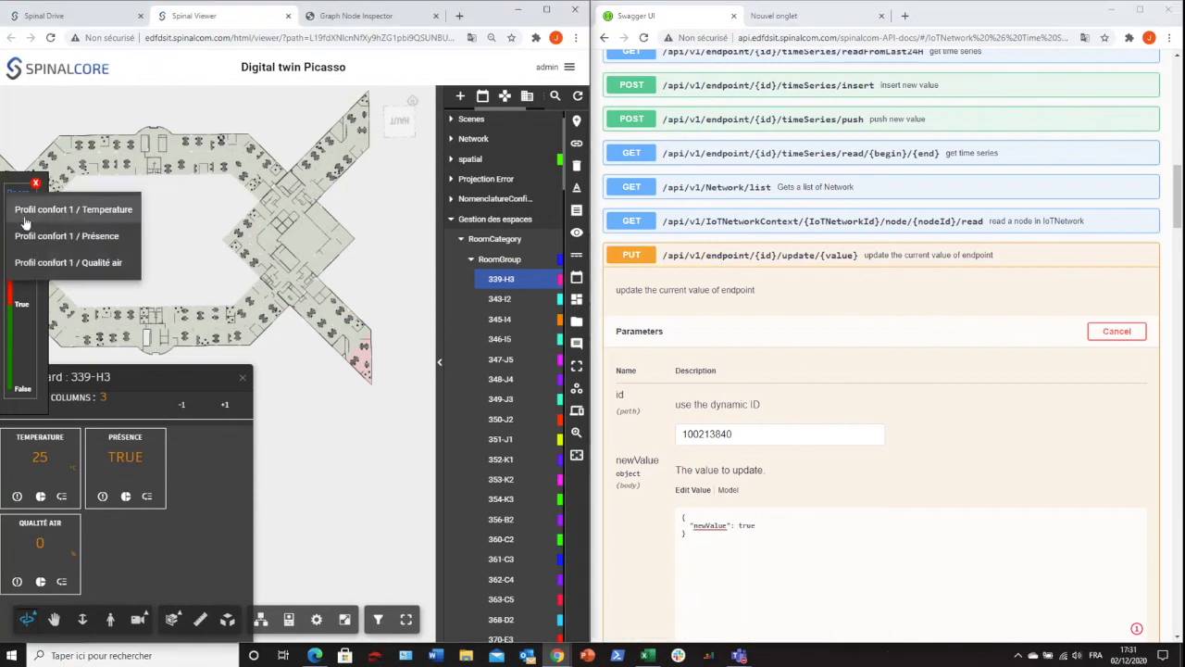
click(72, 263)
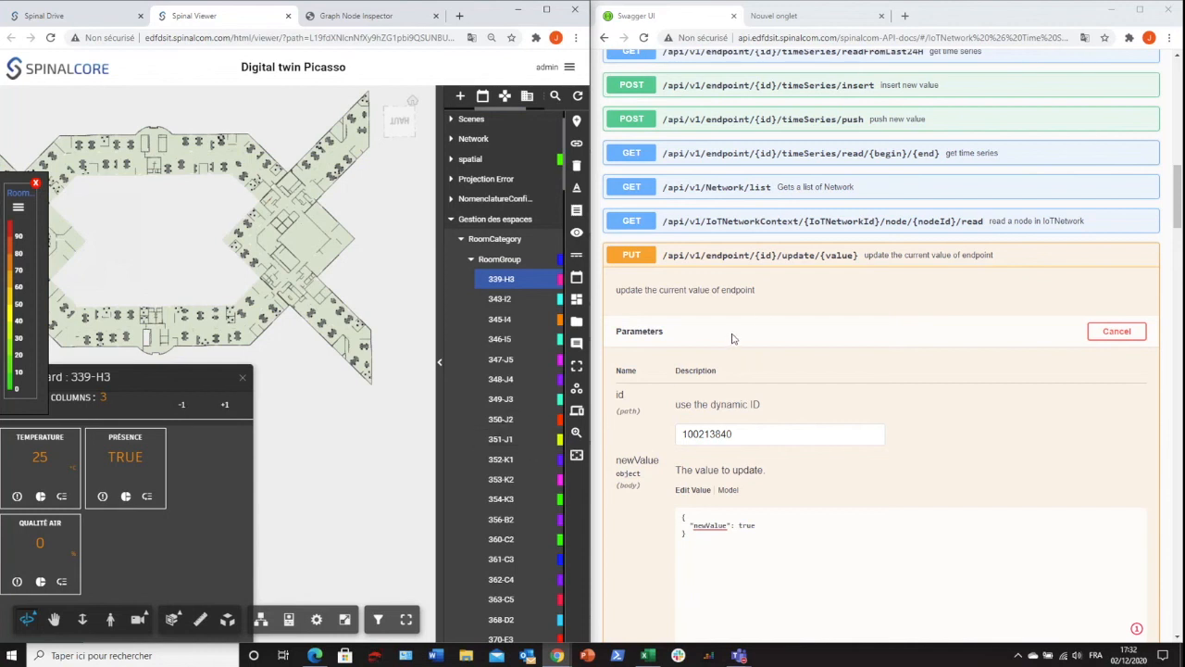
Expand the Nodes section of the API documentation and open the GET /api/v1/node/{id}/control_endpoint_list request
scroll(741, 335, up, 15)
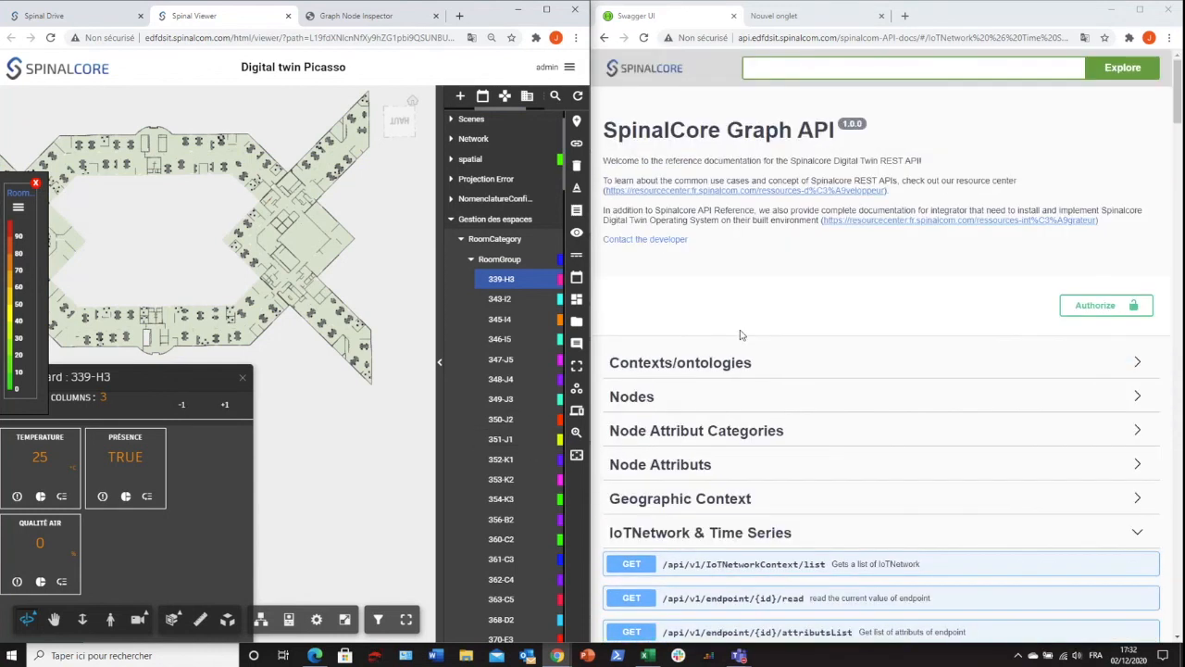
click(680, 398)
scroll(764, 410, down, 8)
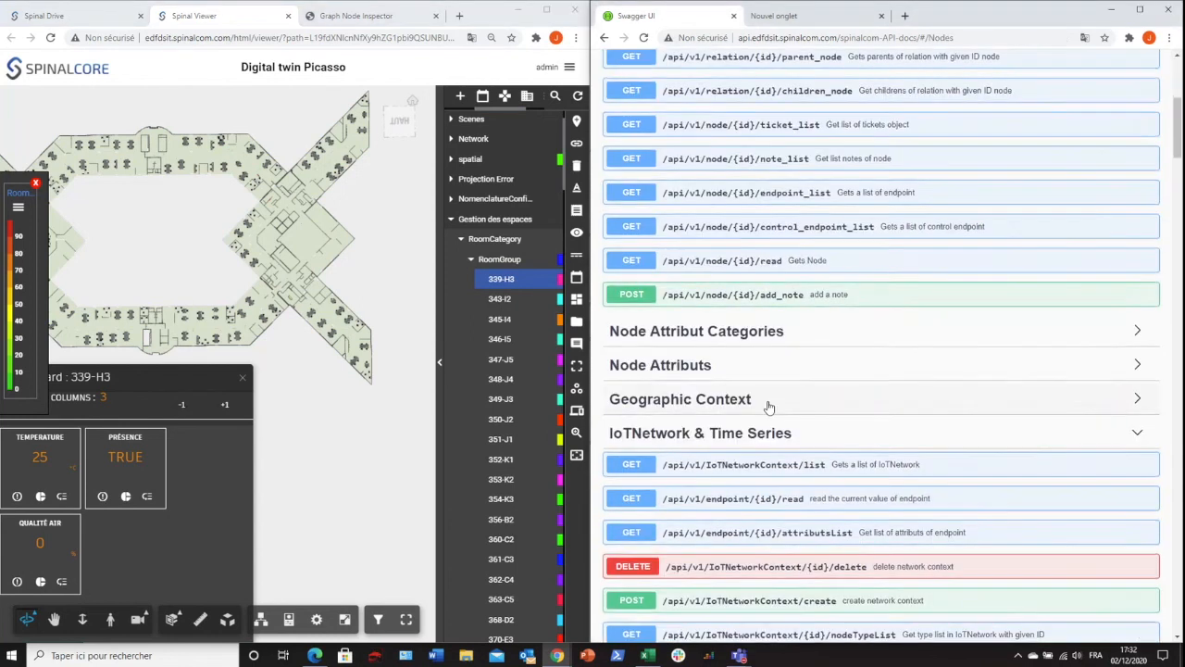
scroll(768, 400, up, 4)
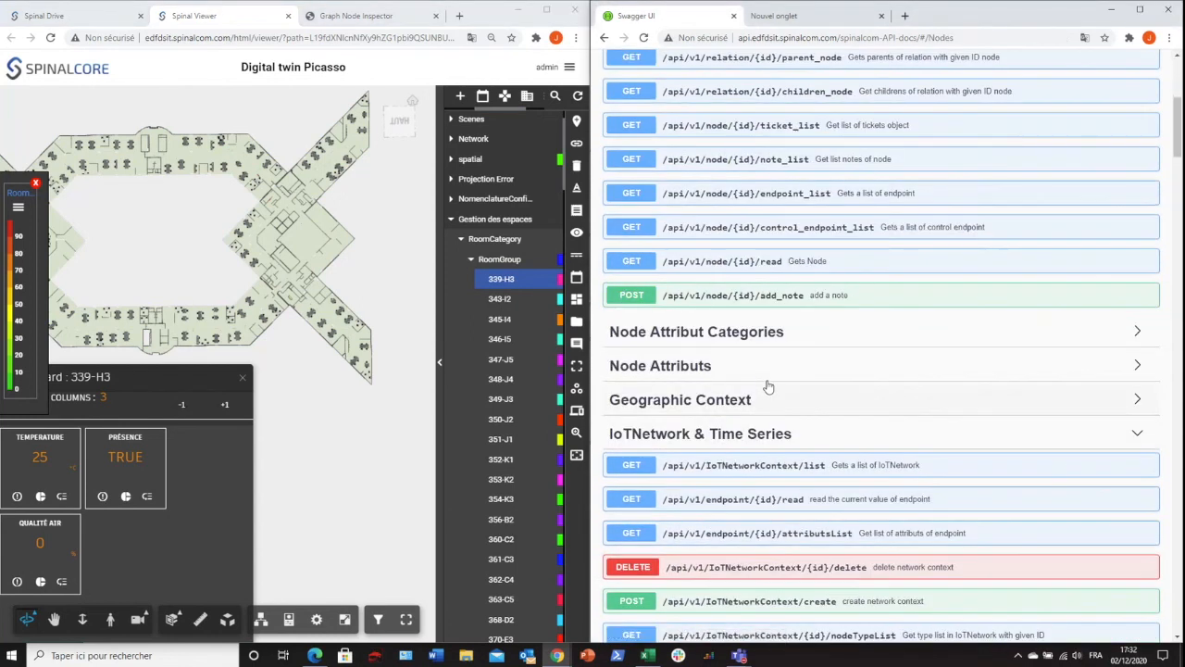
scroll(769, 394, up, 2)
click(807, 356)
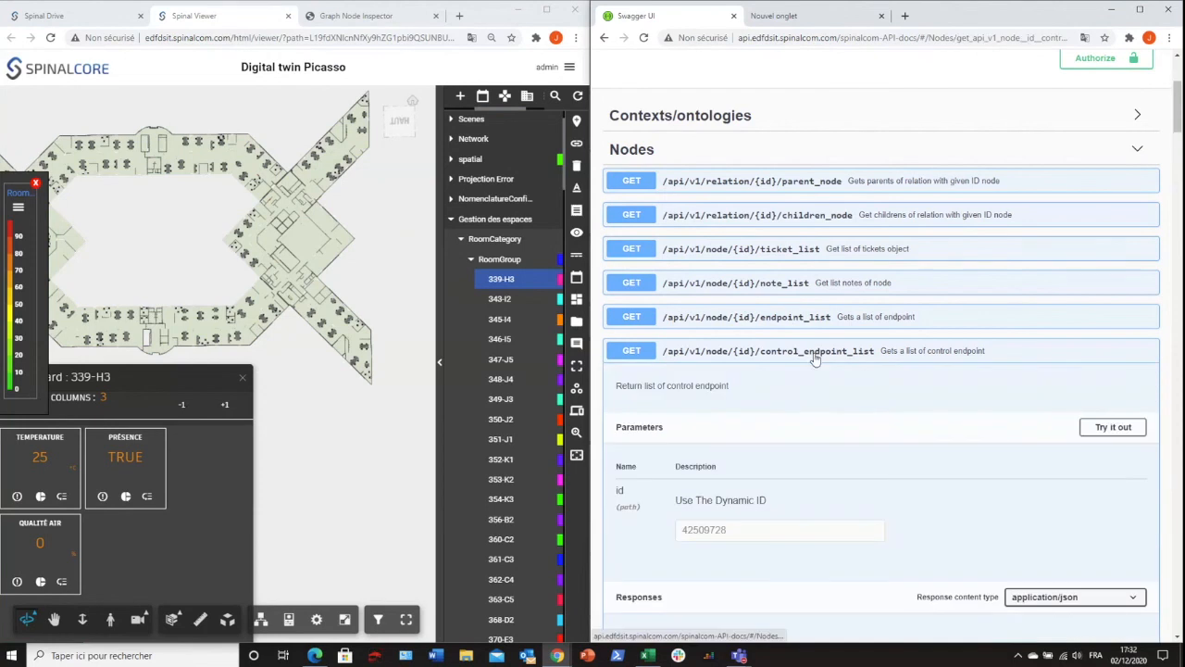
Copy the dynamicId of the Qualité air endpoint from the Profil confort 1 response
scroll(808, 356, down, 4)
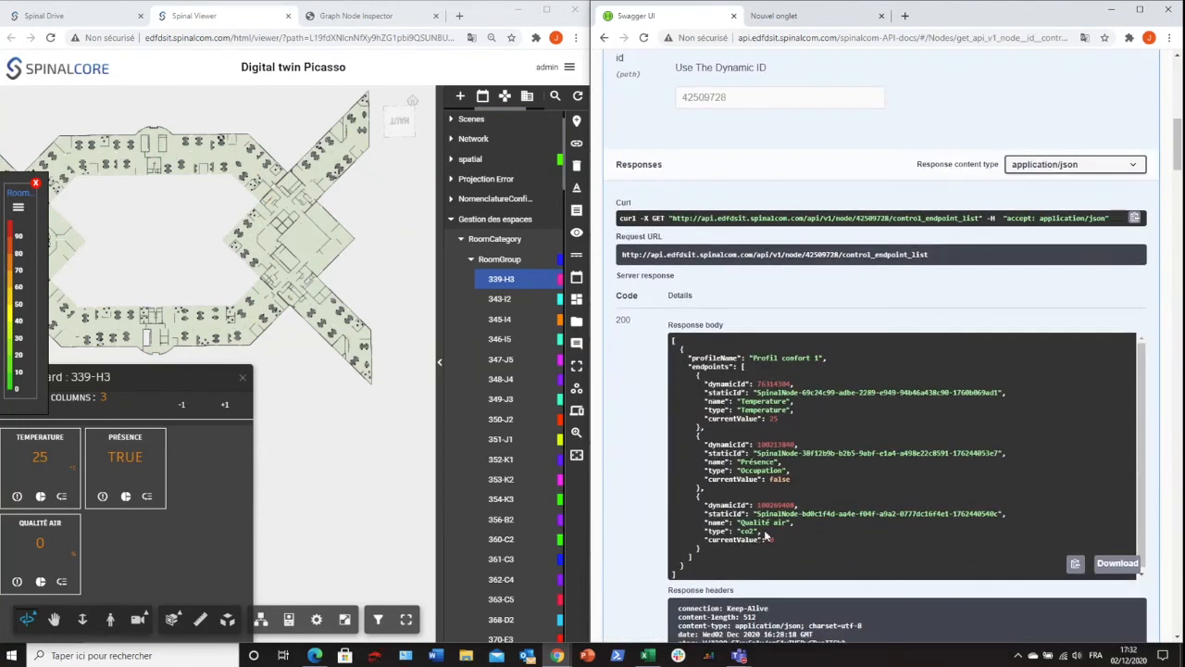
double_click(781, 504)
key(ctrl+c)
Set the id of PUT /api/v1/endpoint/{id}/update/{value} to the Qualité air endpoint's 100269408
scroll(630, 445, down, 15)
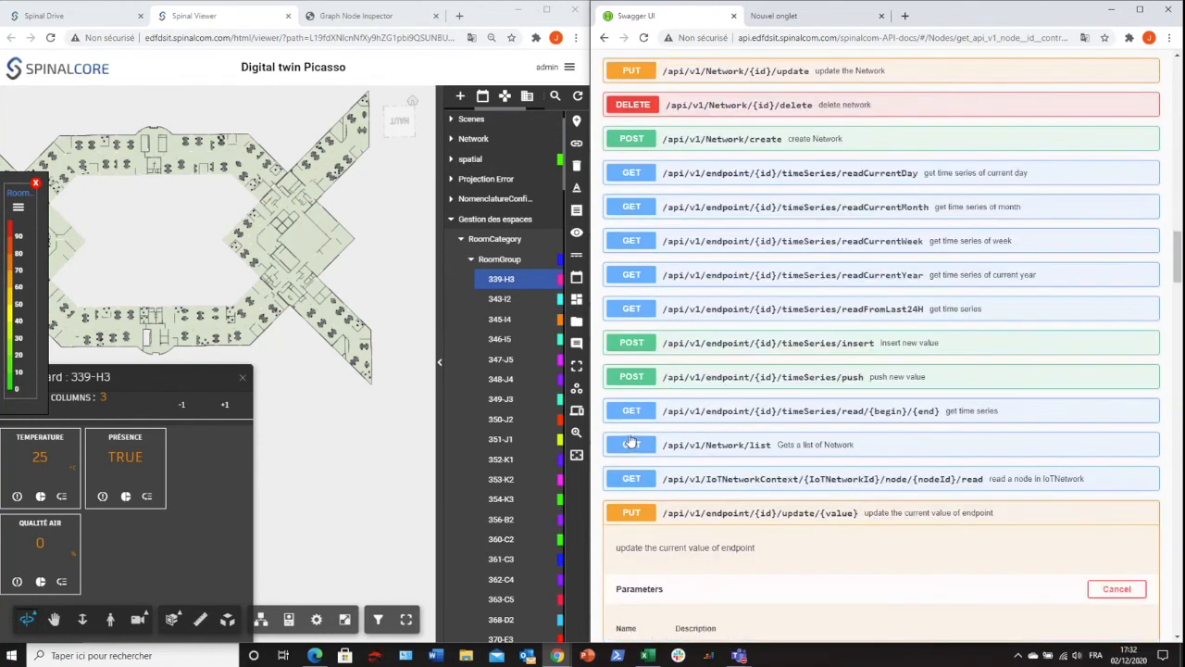
scroll(629, 443, down, 3)
scroll(693, 433, down, 1)
click(722, 448)
double_click(721, 448)
key(ctrl+v)
Set newValue to 100 in the request body and execute the Qualité air update
scroll(664, 497, down, 2)
double_click(747, 413)
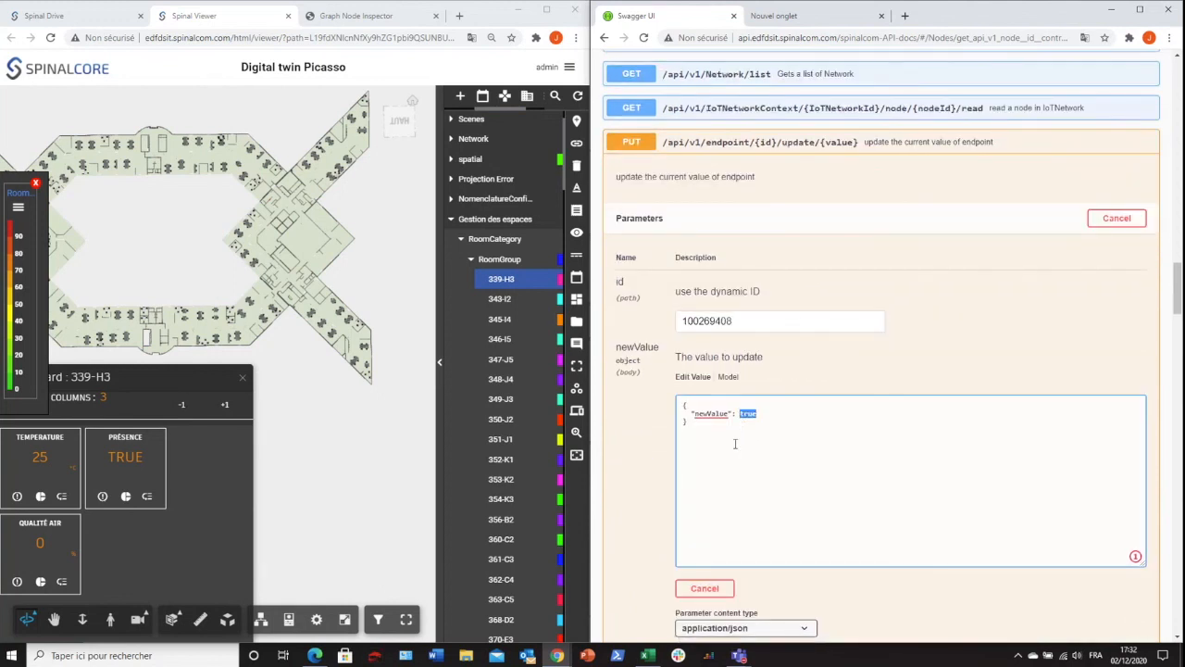
text(100)
scroll(704, 505, down, 2)
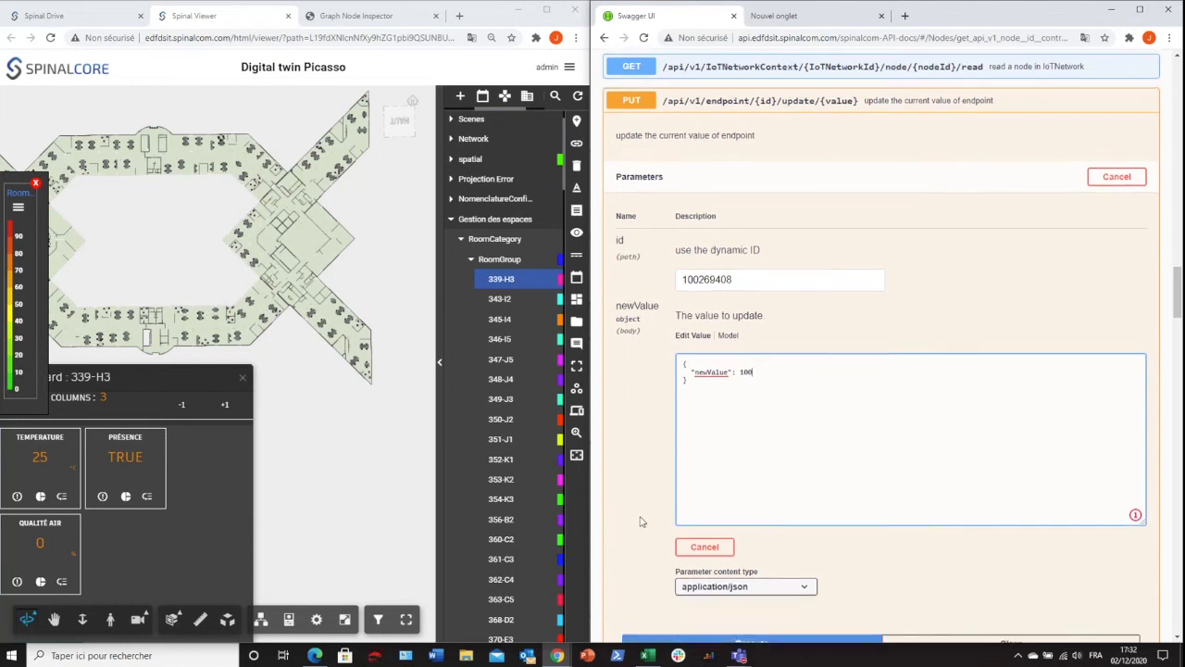
click(752, 562)
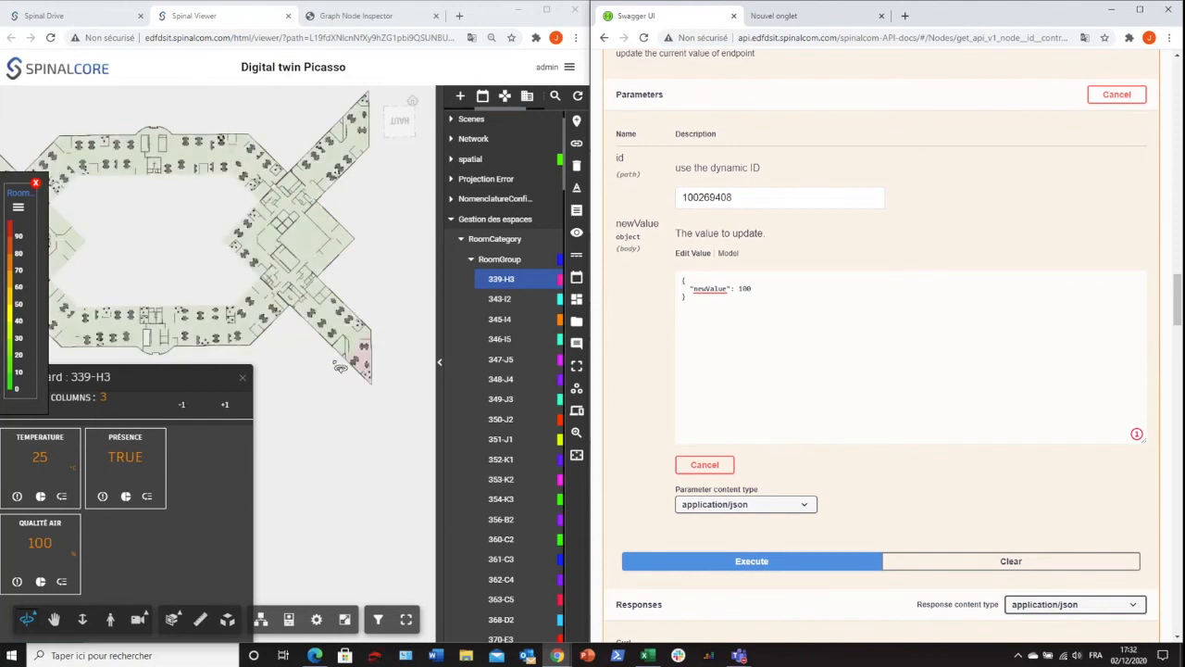
Set newValue to 50, execute the Qualité air update, and check room 339-H3's colour on the floor plan
double_click(747, 290)
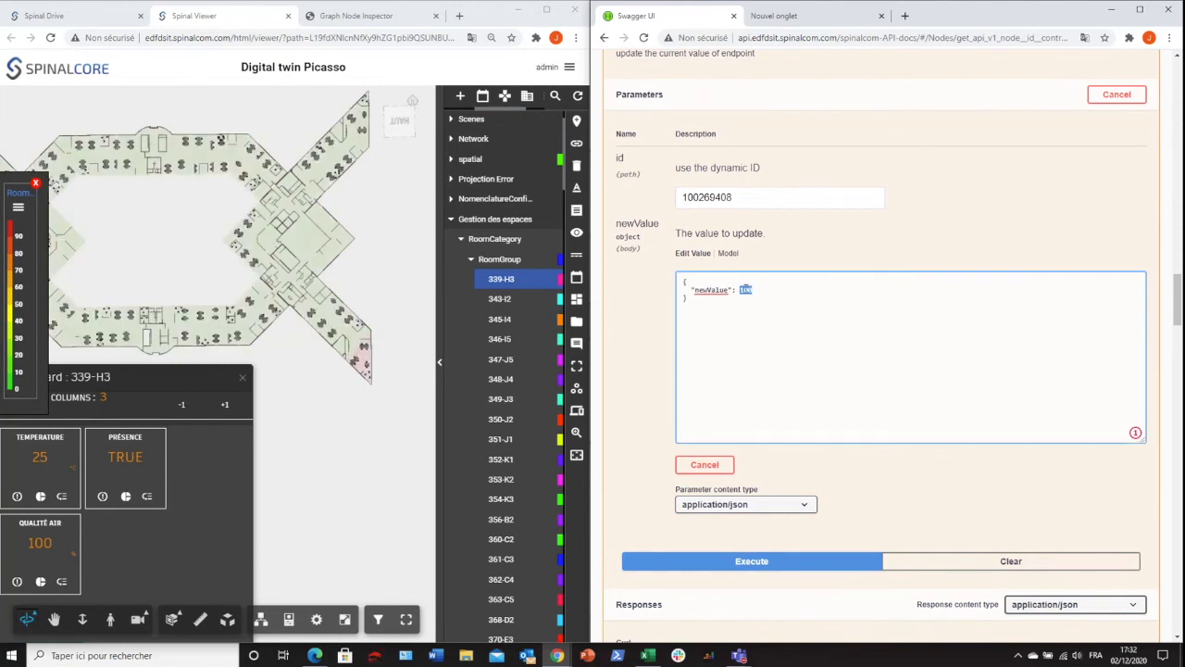
text(50)
click(735, 562)
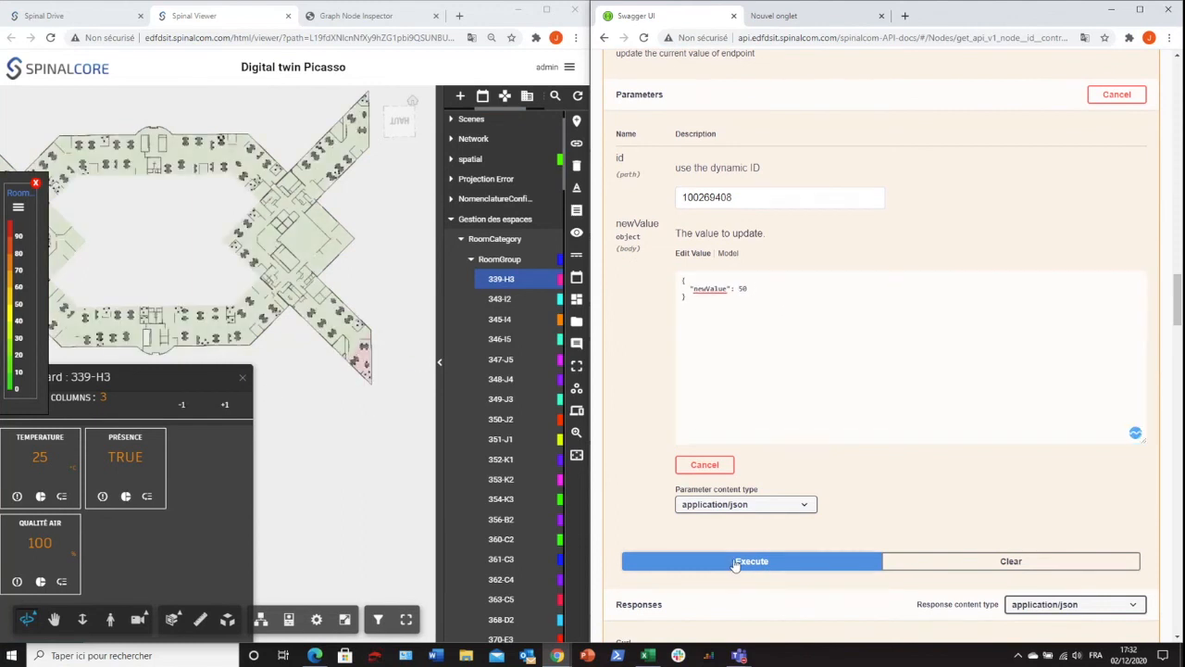
scroll(377, 393, up, 5)
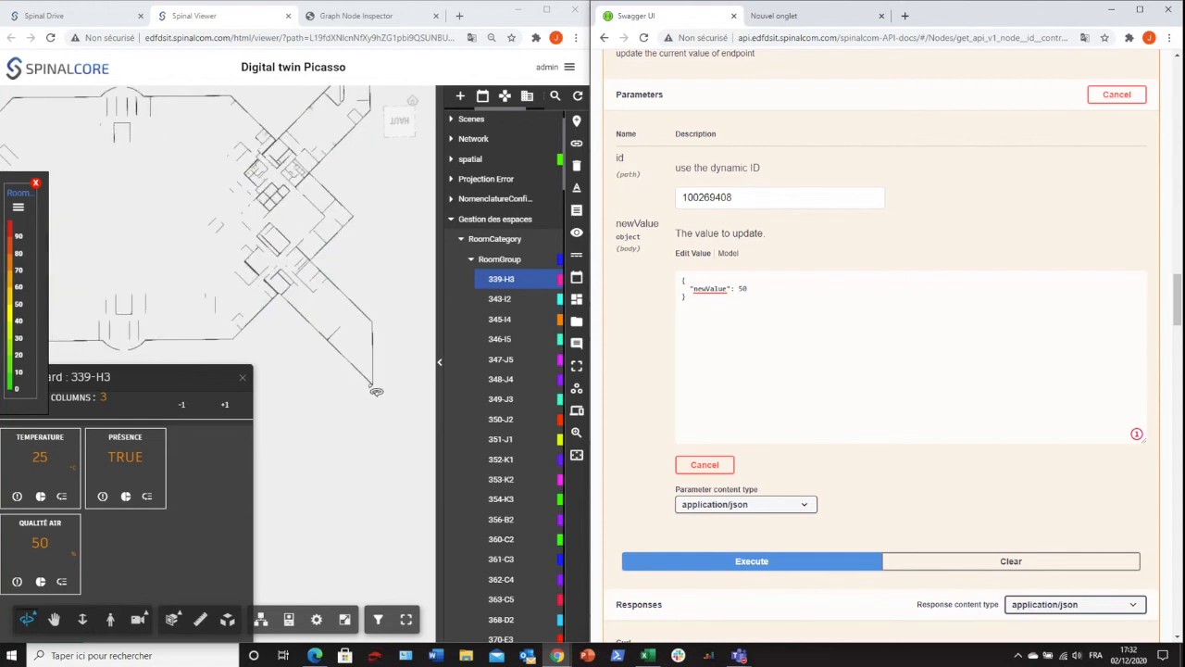
scroll(368, 364, up, 3)
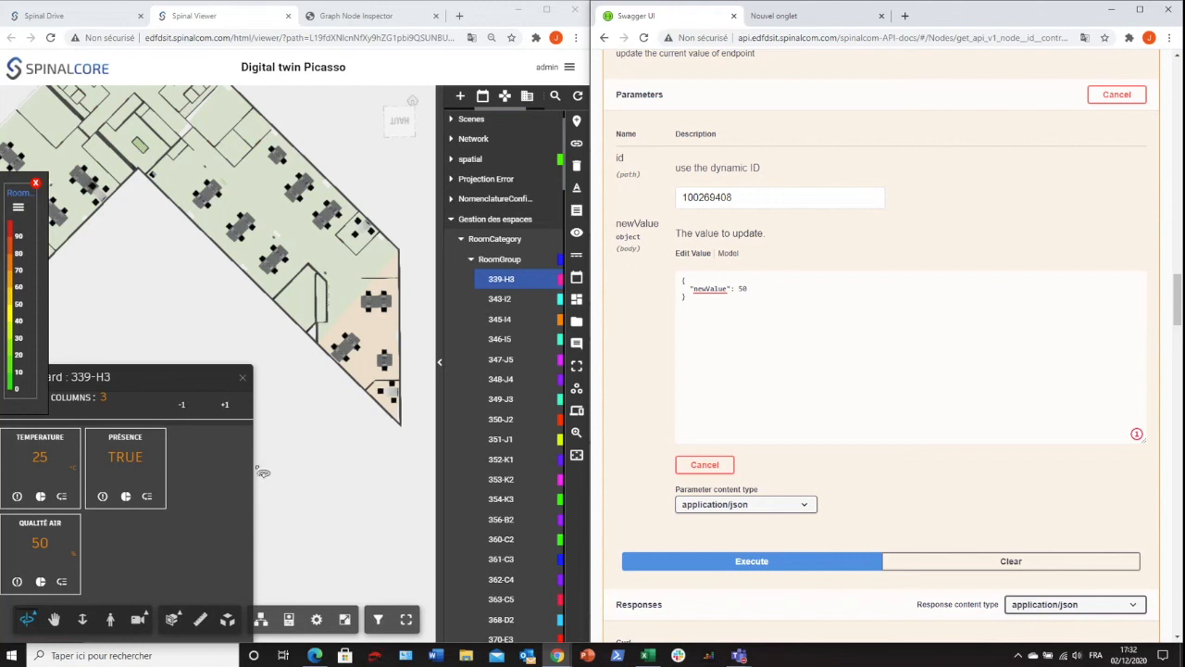
Open the Temperature endpoint's chart for room 339-H3 and look through its 3H and longer time ranges
click(40, 498)
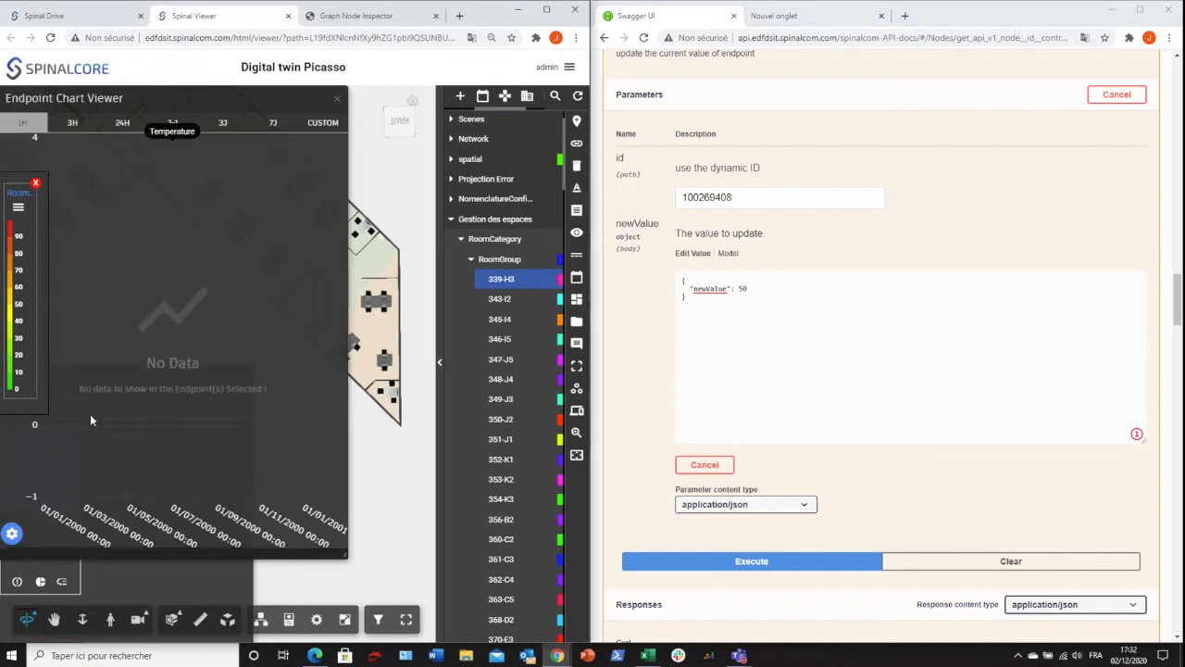
click(78, 128)
click(172, 122)
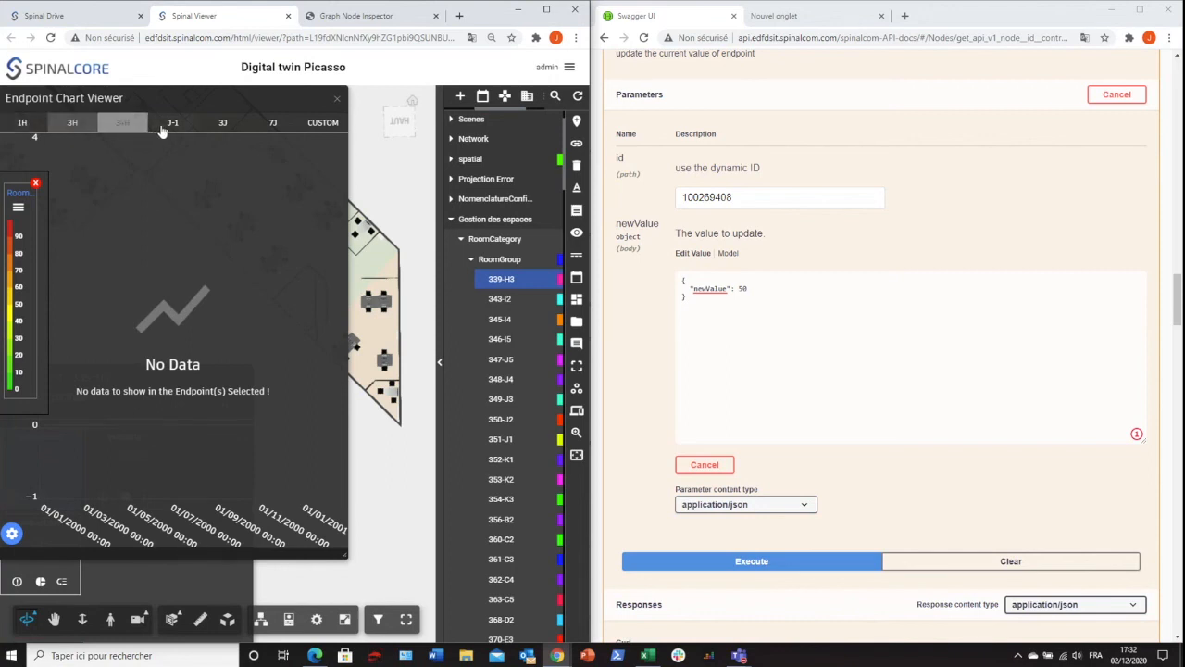